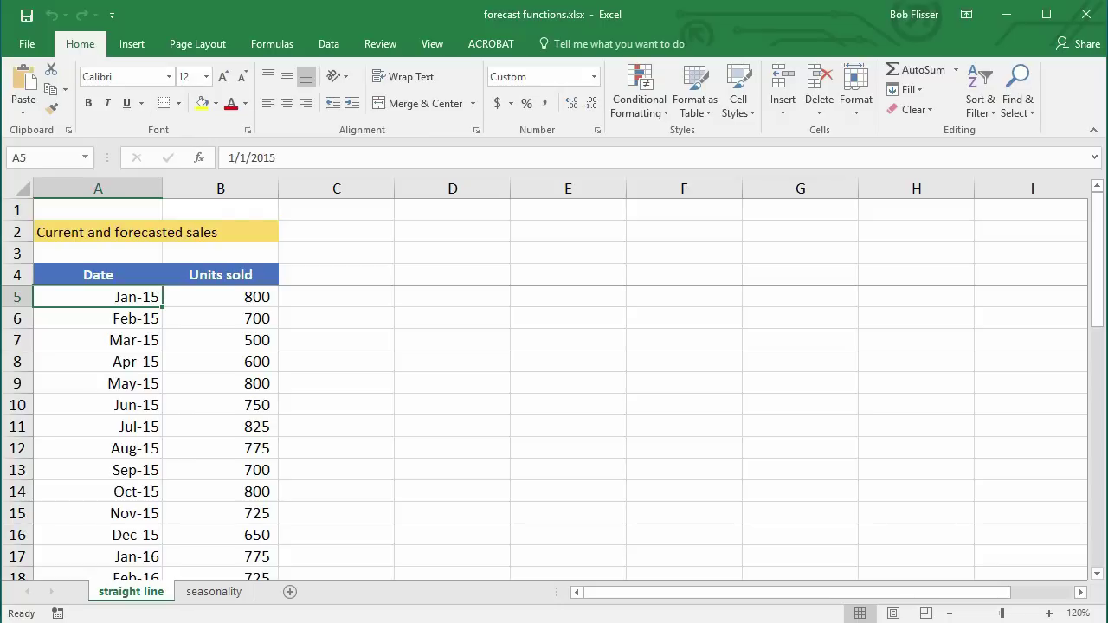
Step: Examine the monthly sales list from Jan-15 and the empty forecast cells B34:B40 for Jun-17 to Dec-17
{"action": "scroll", "coordinate": [435, 421], "scroll_direction": "down", "scroll_amount": 1}
{"action": "scroll", "coordinate": [436, 421], "scroll_direction": "down", "scroll_amount": 3}
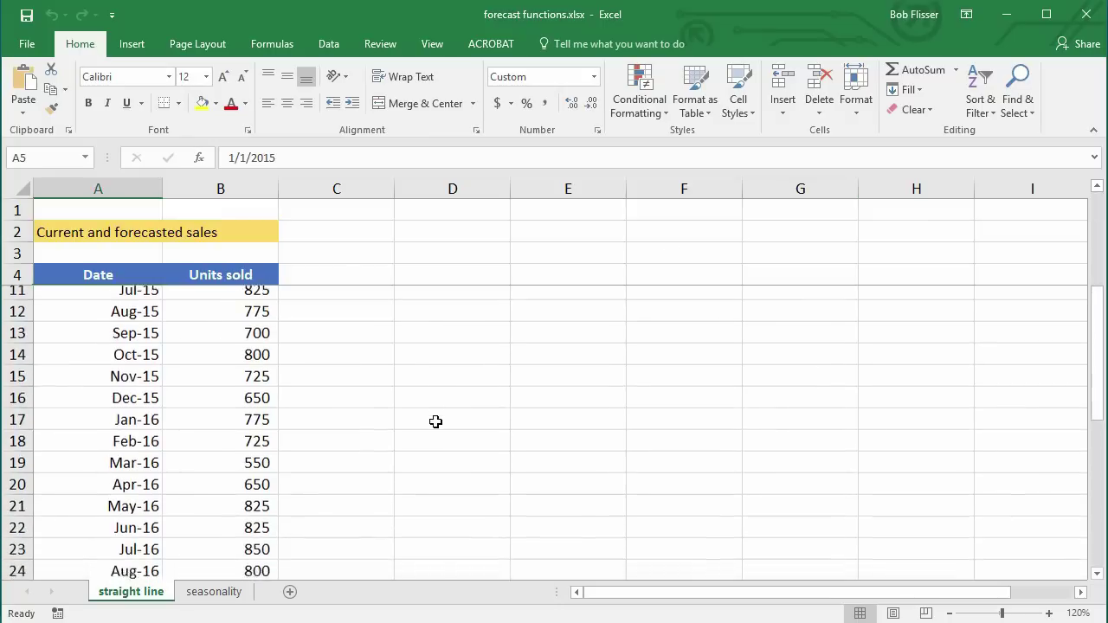
{"action": "scroll", "coordinate": [435, 422], "scroll_direction": "down", "scroll_amount": 2}
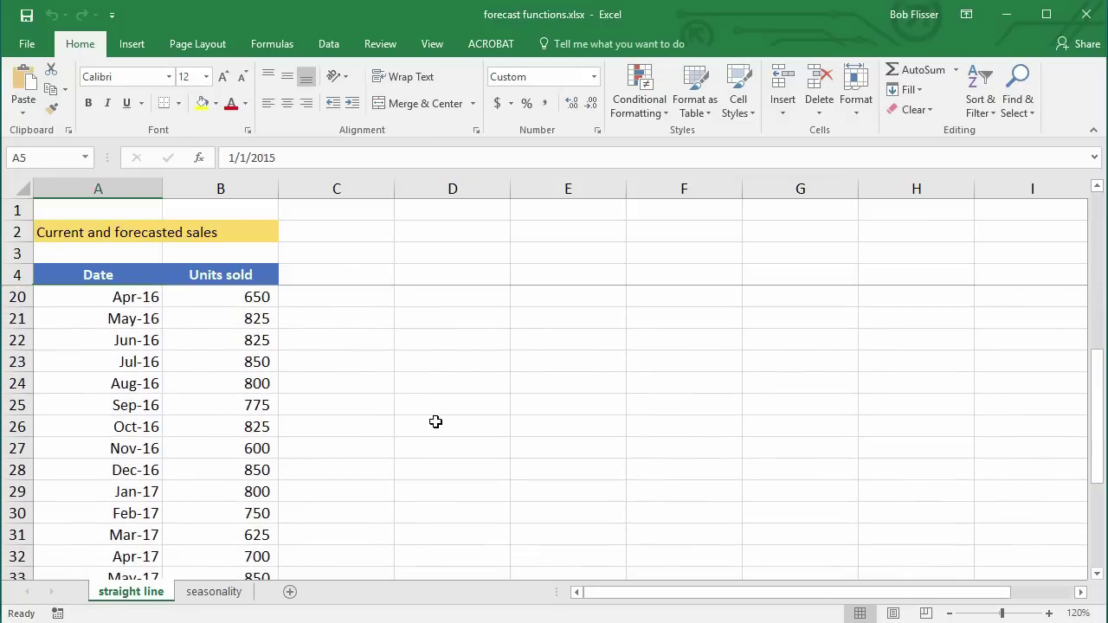
{"action": "scroll", "coordinate": [432, 421], "scroll_direction": "down", "scroll_amount": 1}
{"action": "scroll", "coordinate": [433, 421], "scroll_direction": "down", "scroll_amount": 2}
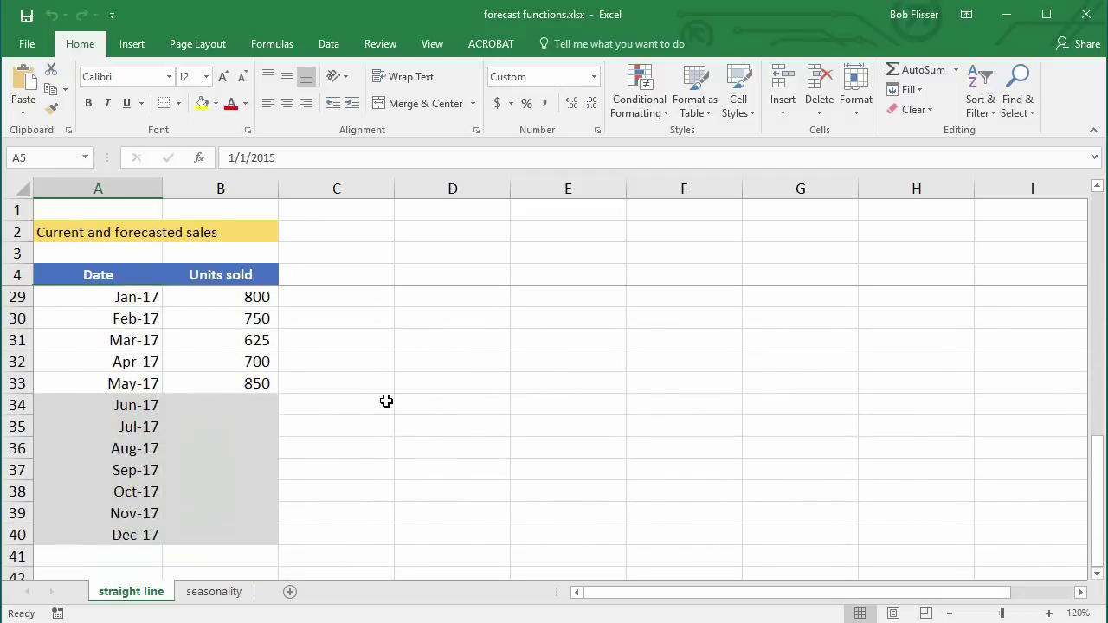
{"action": "left_click", "coordinate": [247, 387]}
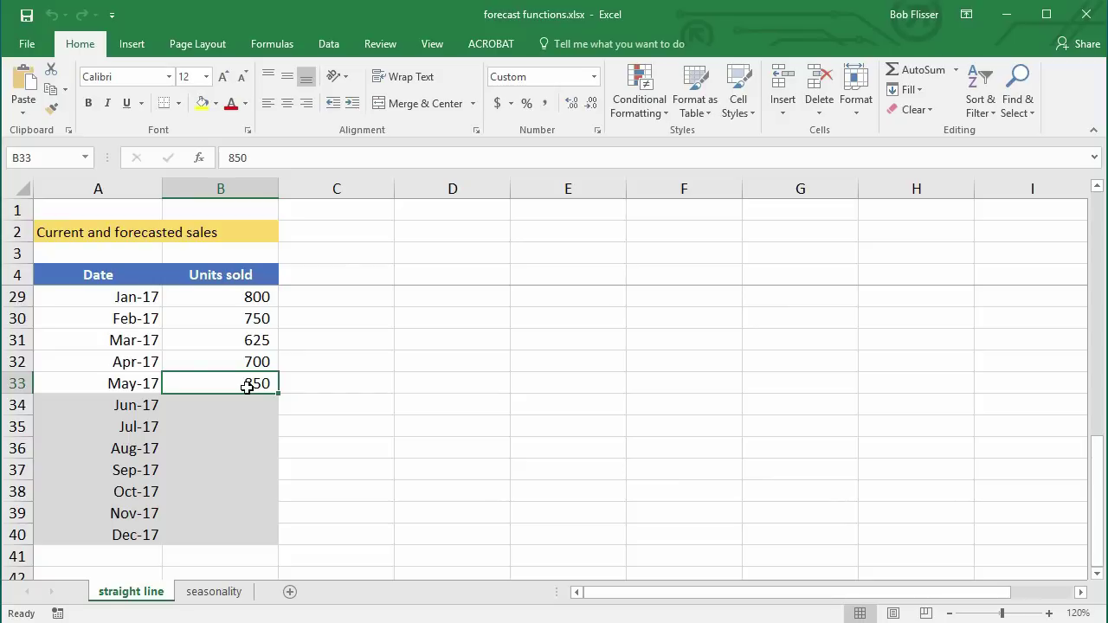
{"action": "left_click", "coordinate": [128, 386]}
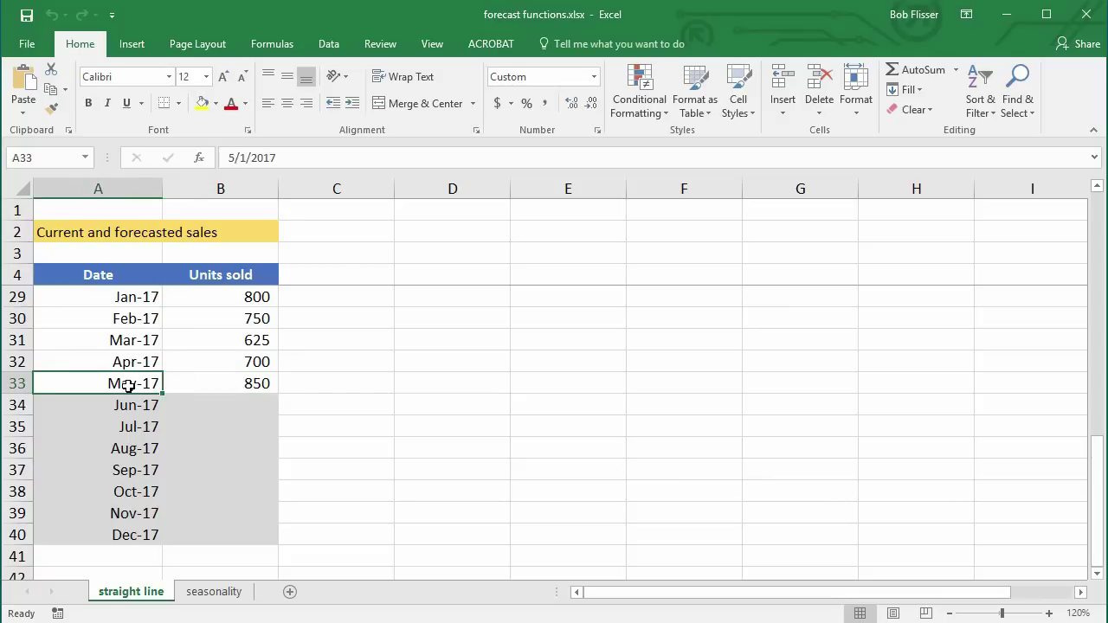
{"action": "left_click", "coordinate": [134, 405]}
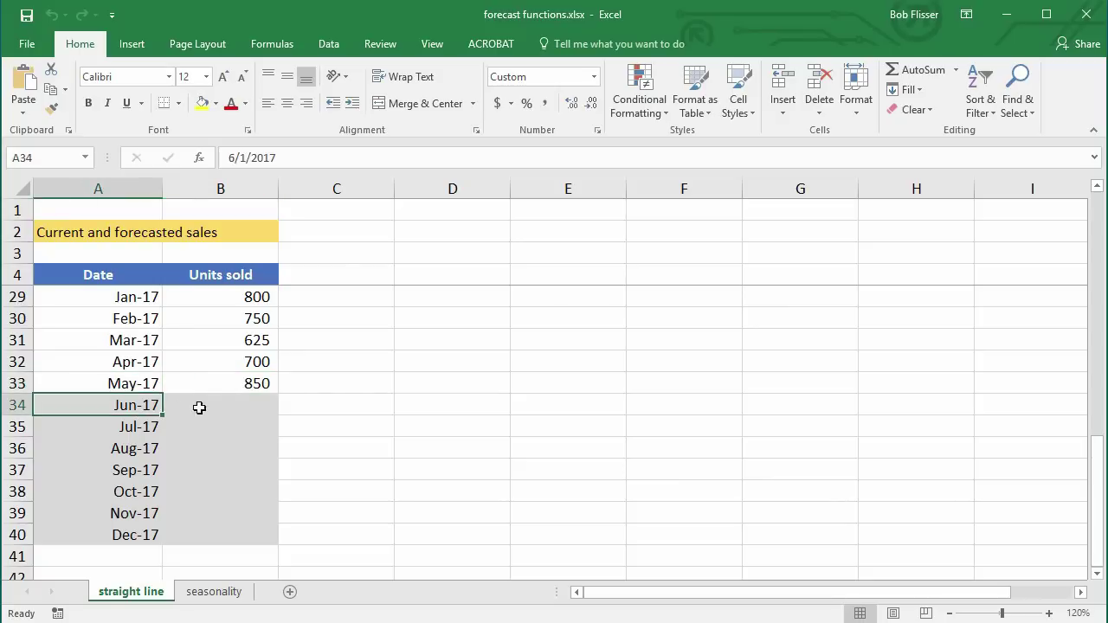
{"action": "left_click", "coordinate": [247, 401]}
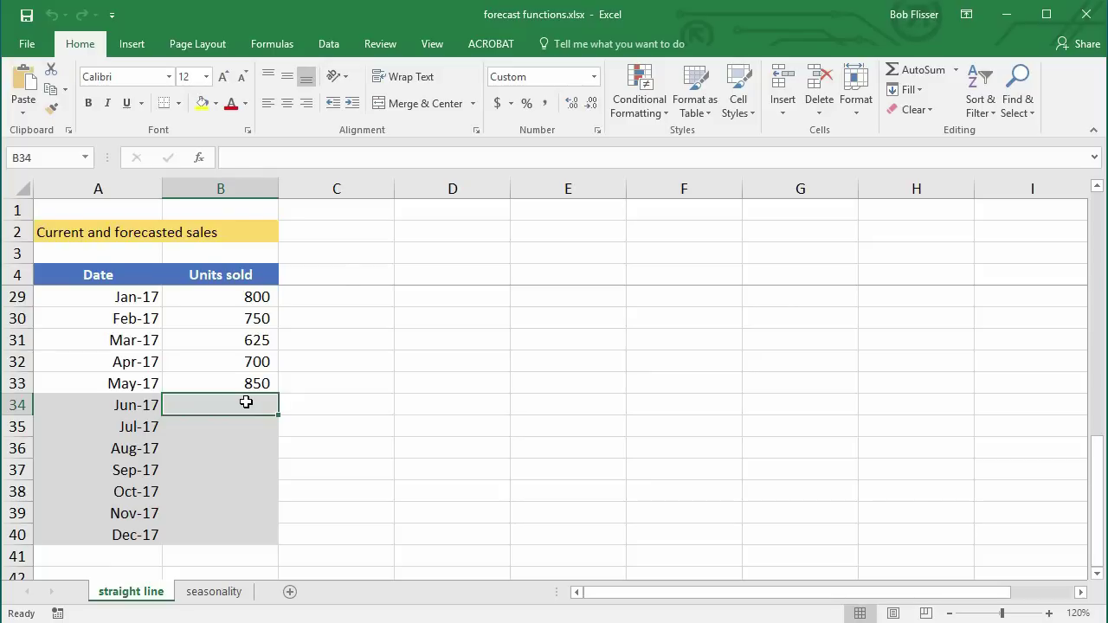
{"action": "left_click_drag", "start_coordinate": [230, 415], "coordinate": [228, 531]}
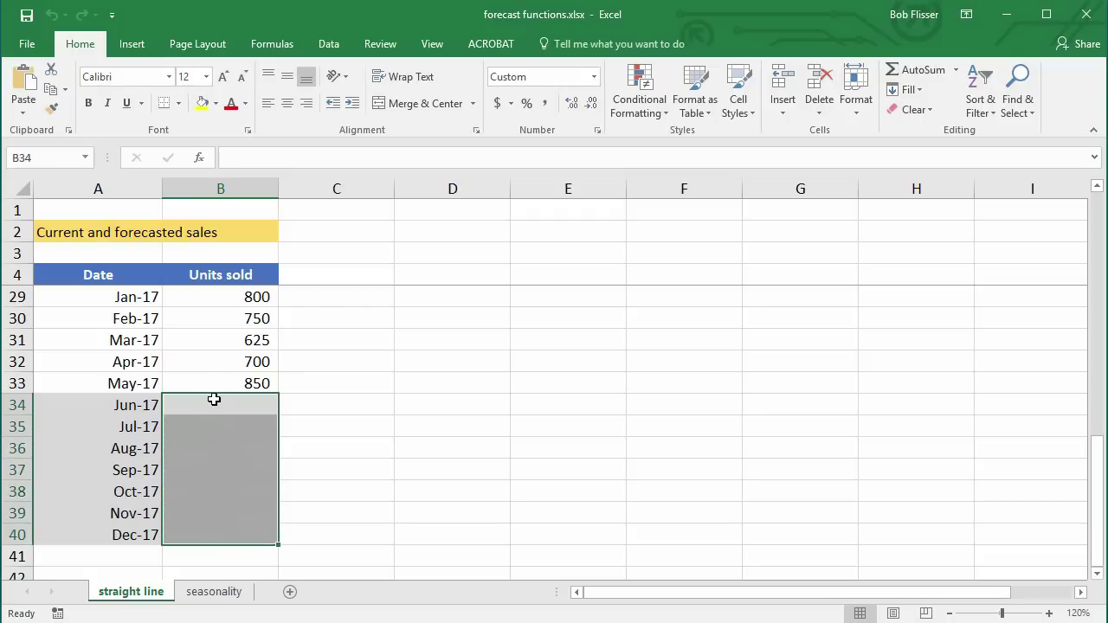
{"action": "left_click", "coordinate": [214, 399]}
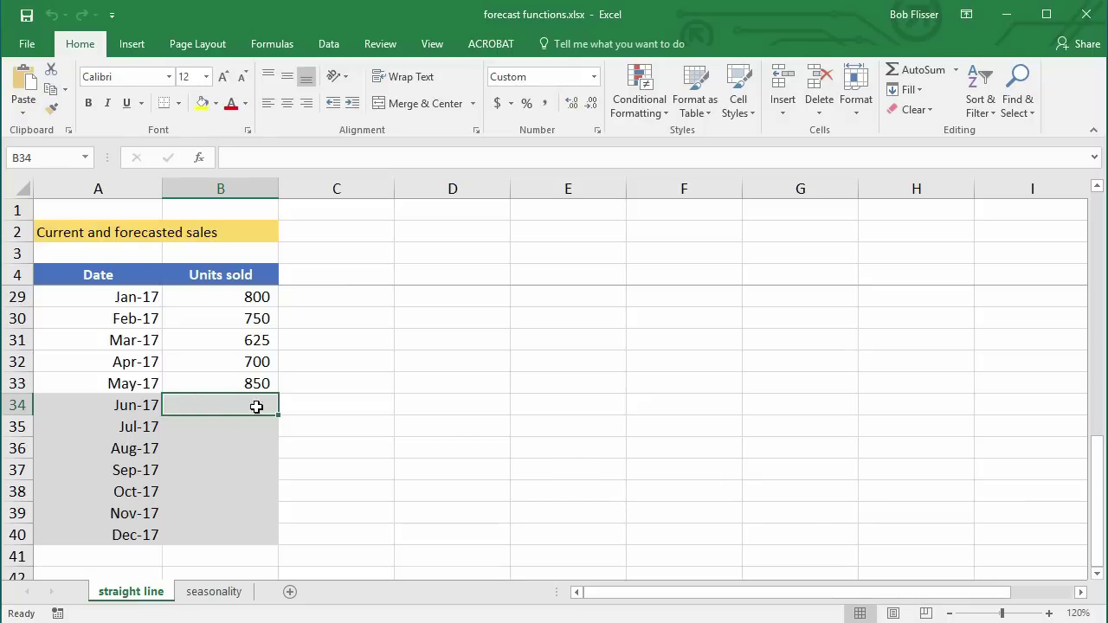
Step: Check the first and last cells of the historical data, A5 to A33 for dates and B5 to B33 for units sold
{"action": "scroll", "coordinate": [389, 415], "scroll_direction": "up", "scroll_amount": 8}
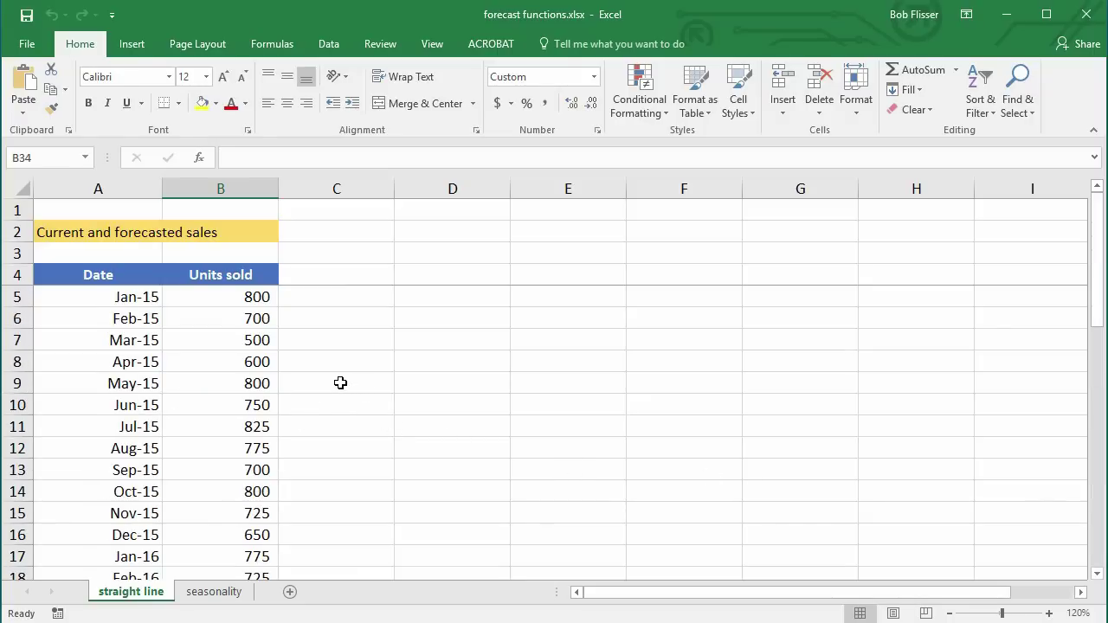
{"action": "left_click", "coordinate": [104, 295]}
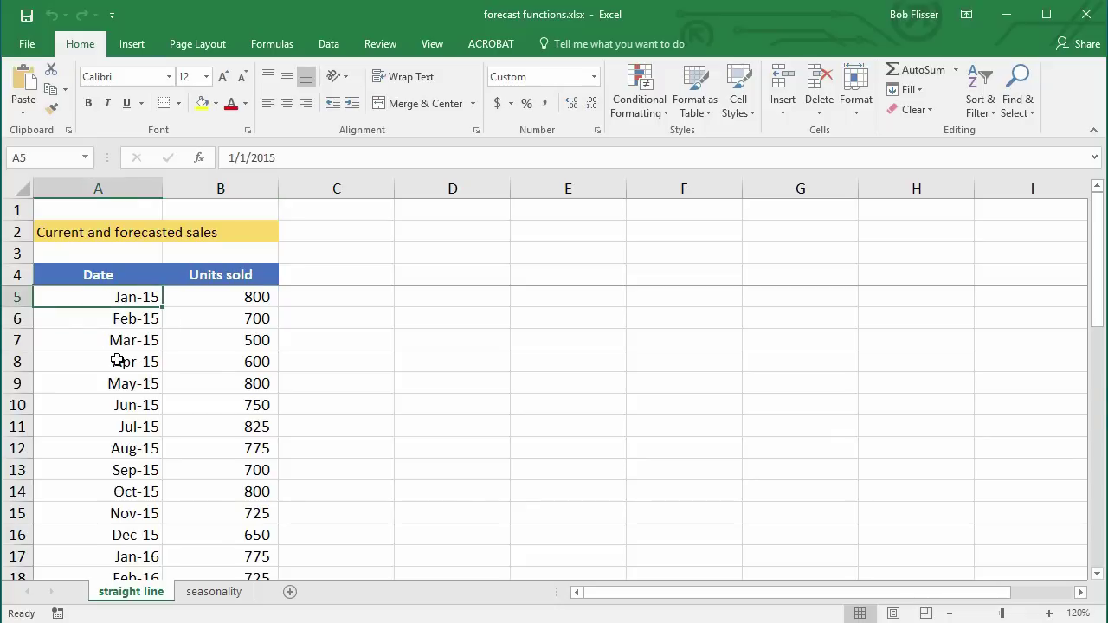
{"action": "scroll", "coordinate": [116, 359], "scroll_direction": "down", "scroll_amount": 7}
{"action": "left_click", "coordinate": [111, 456]}
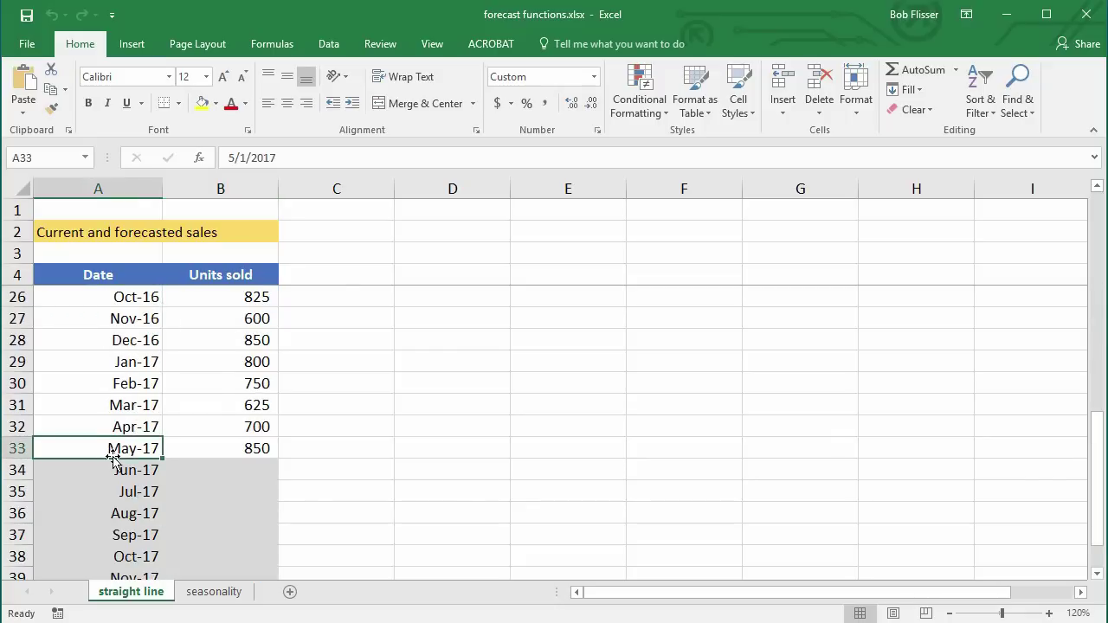
{"action": "scroll", "coordinate": [385, 422], "scroll_direction": "up", "scroll_amount": 7}
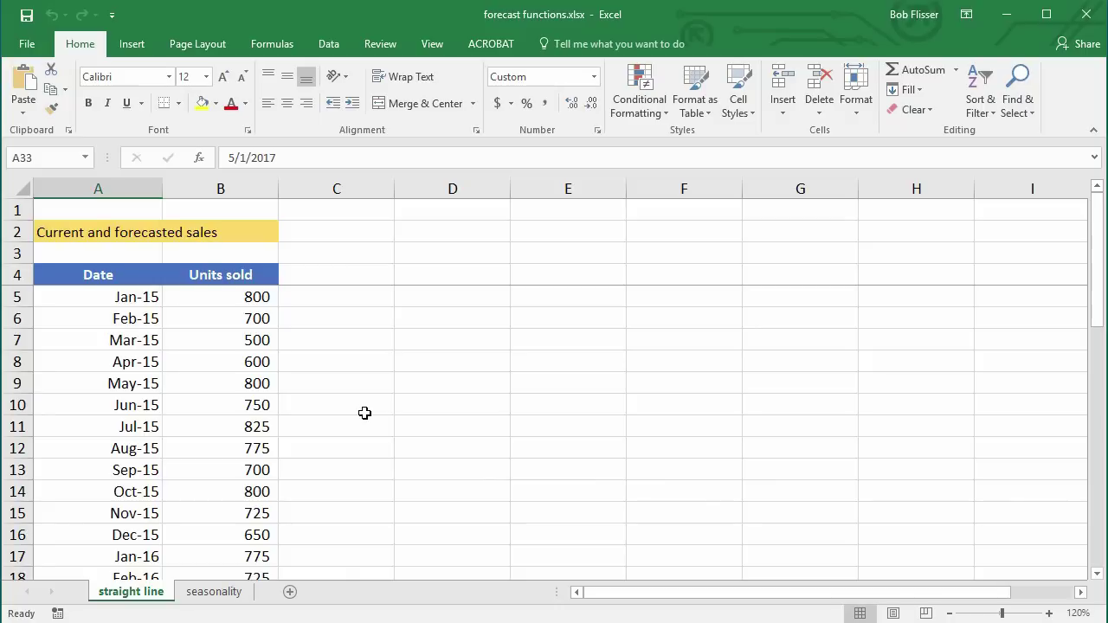
{"action": "left_click", "coordinate": [208, 299]}
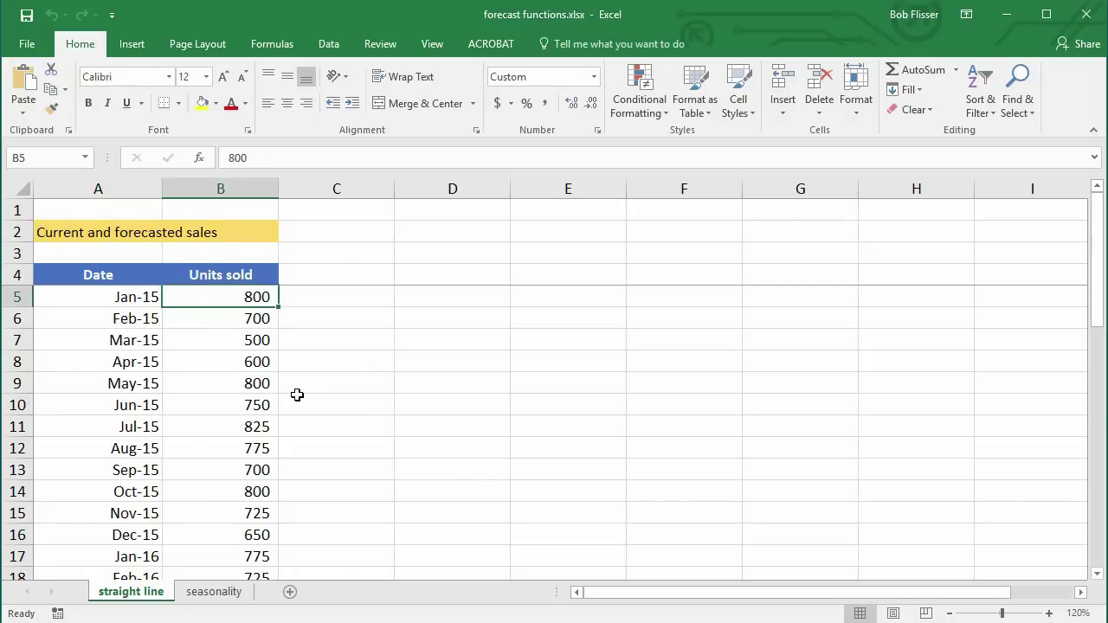
{"action": "scroll", "coordinate": [295, 396], "scroll_direction": "down", "scroll_amount": 7}
{"action": "left_click", "coordinate": [219, 446]}
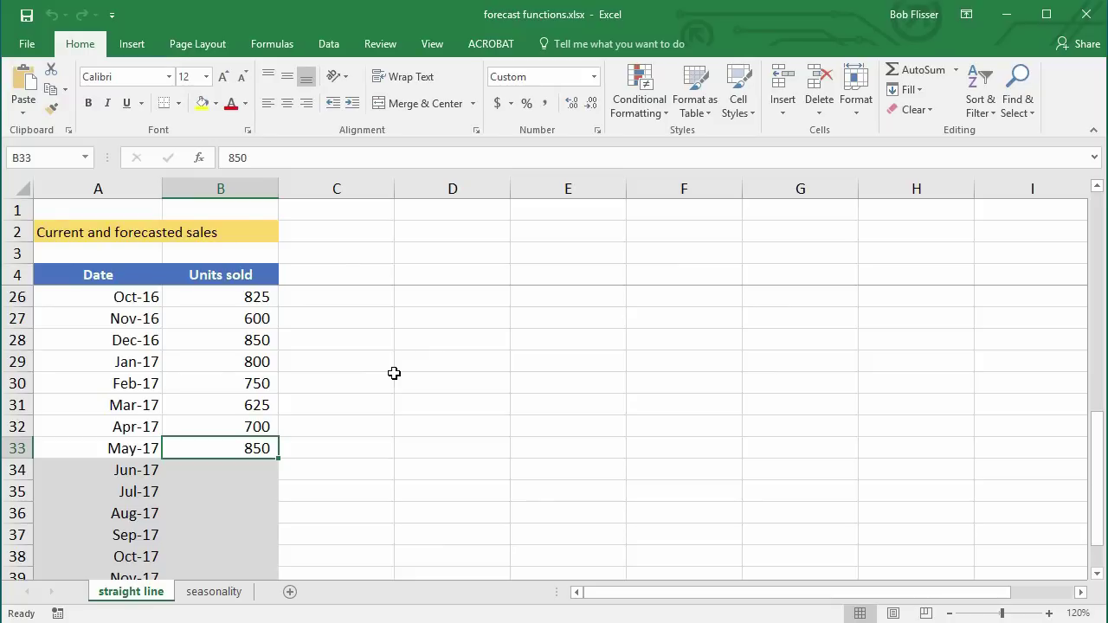
Step: Go to the named ranges dates_sheet_1 and units_sheet_1 in turn and check which cells each covers
{"action": "left_click", "coordinate": [86, 157]}
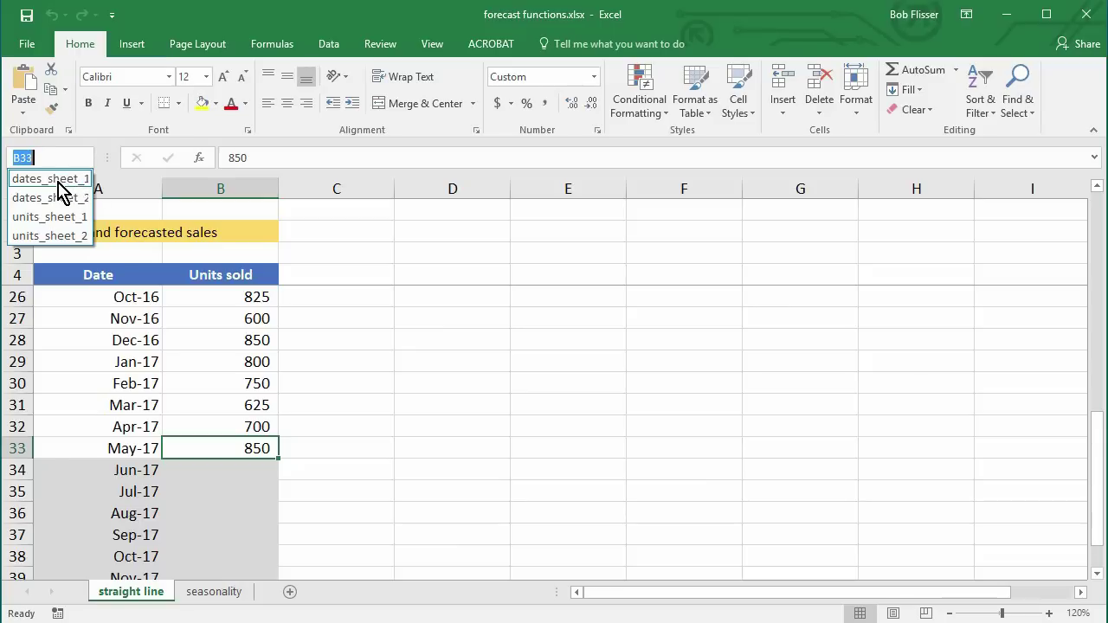
{"action": "left_click", "coordinate": [50, 179]}
{"action": "scroll", "coordinate": [208, 425], "scroll_direction": "down", "scroll_amount": 7}
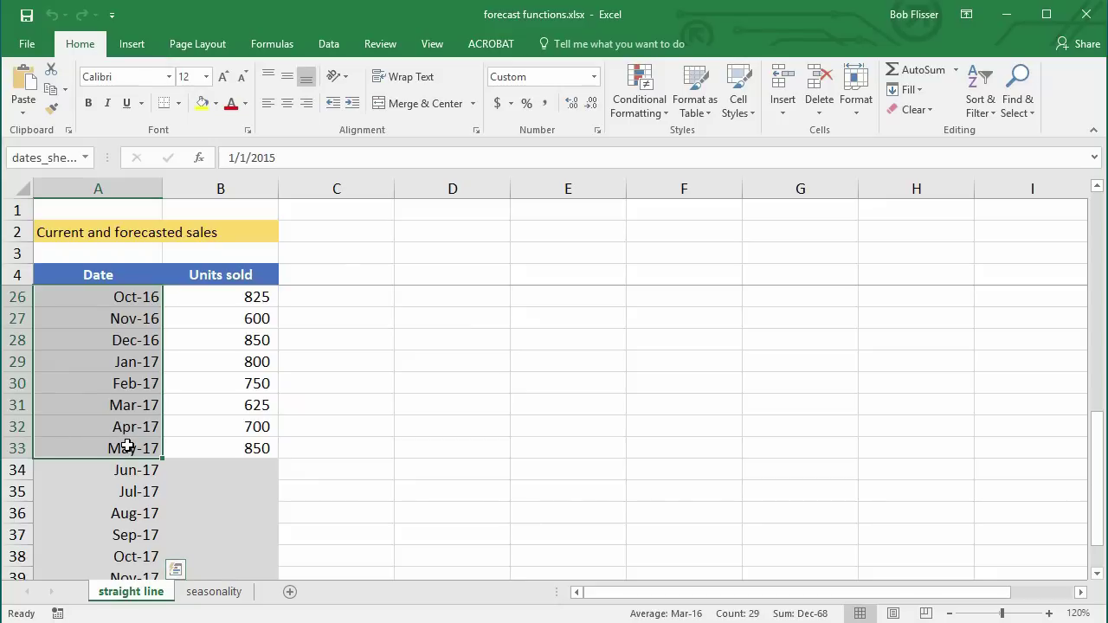
{"action": "left_click", "coordinate": [87, 160]}
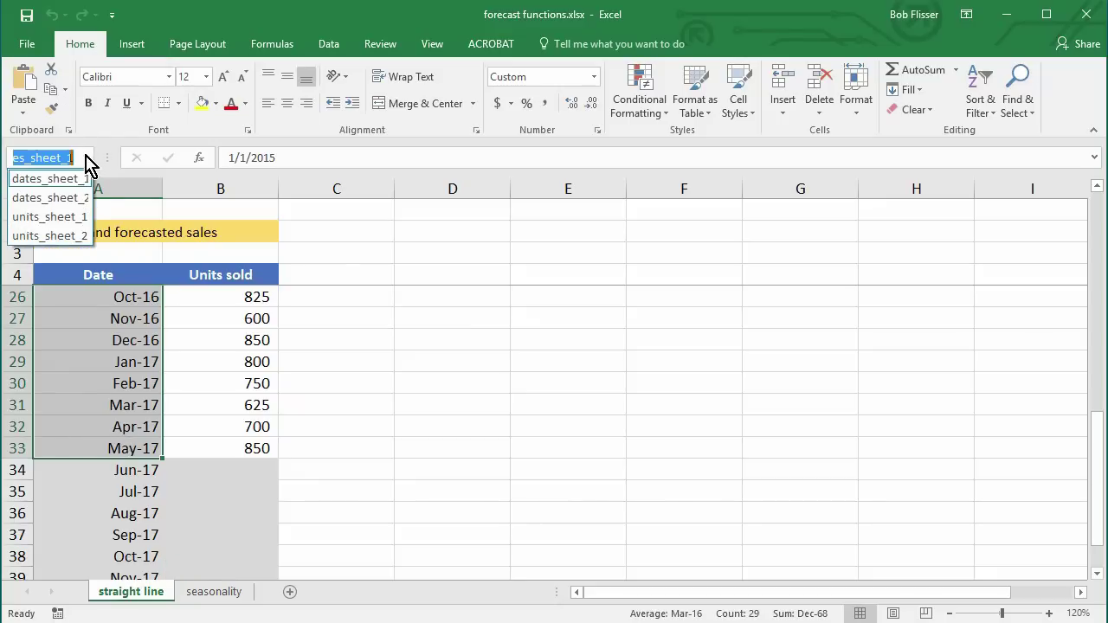
{"action": "left_click", "coordinate": [69, 217]}
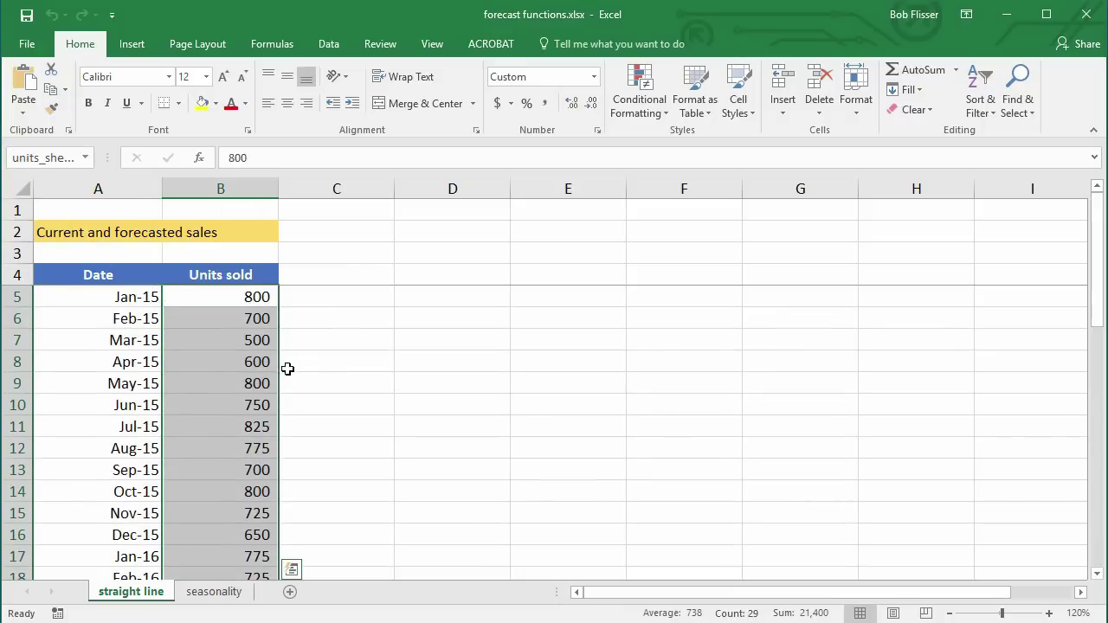
{"action": "scroll", "coordinate": [246, 327], "scroll_direction": "down", "scroll_amount": 7}
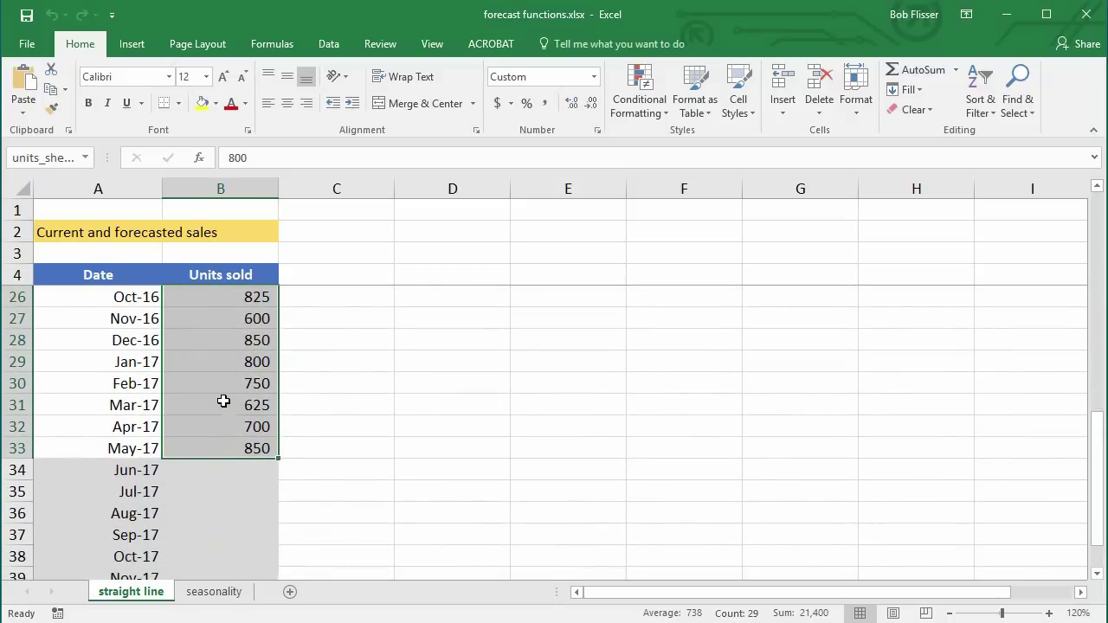
Step: Start a FORECAST.LINEAR formula in cell B34 with the Jun-17 date in A34 as the x argument
{"action": "scroll", "coordinate": [223, 398], "scroll_direction": "down", "scroll_amount": 1}
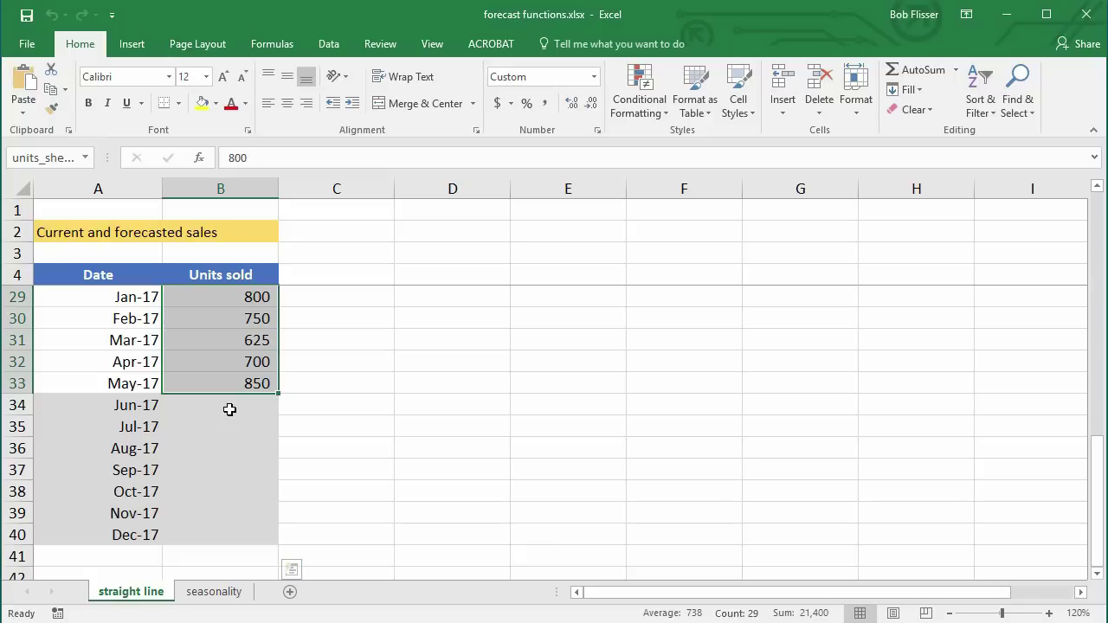
{"action": "left_click", "coordinate": [229, 410]}
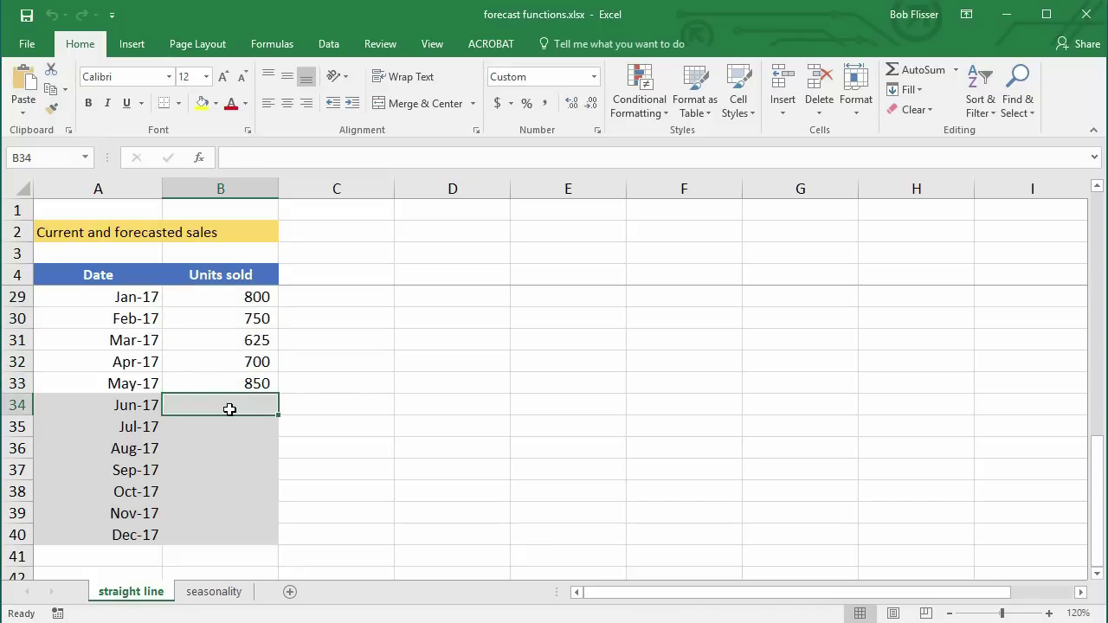
{"action": "type", "text": "=fore"}
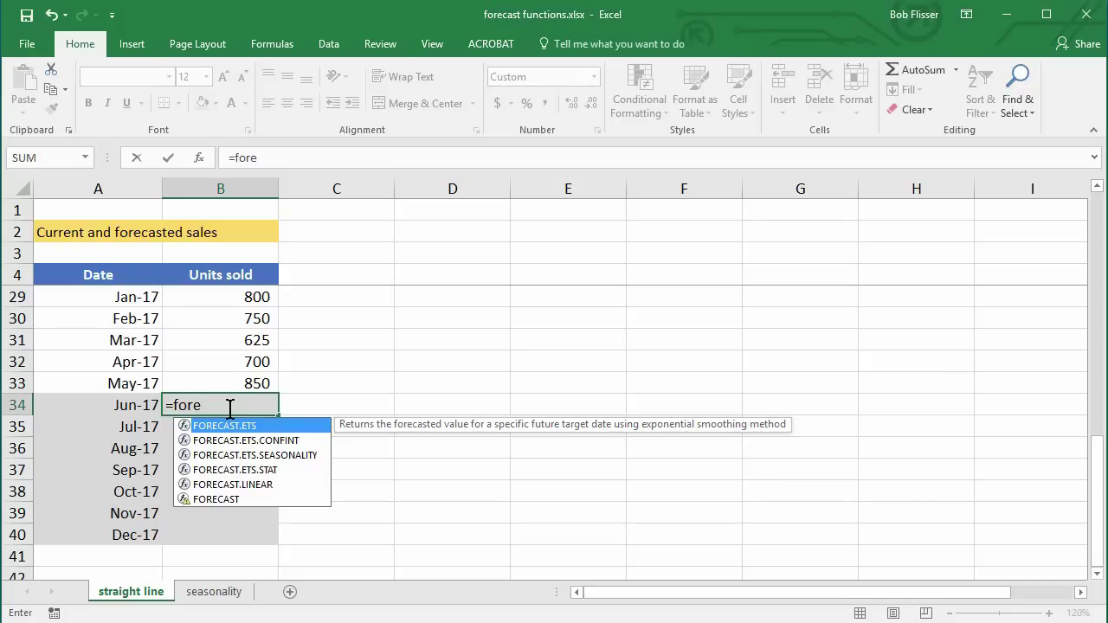
{"action": "double_click", "coordinate": [264, 486]}
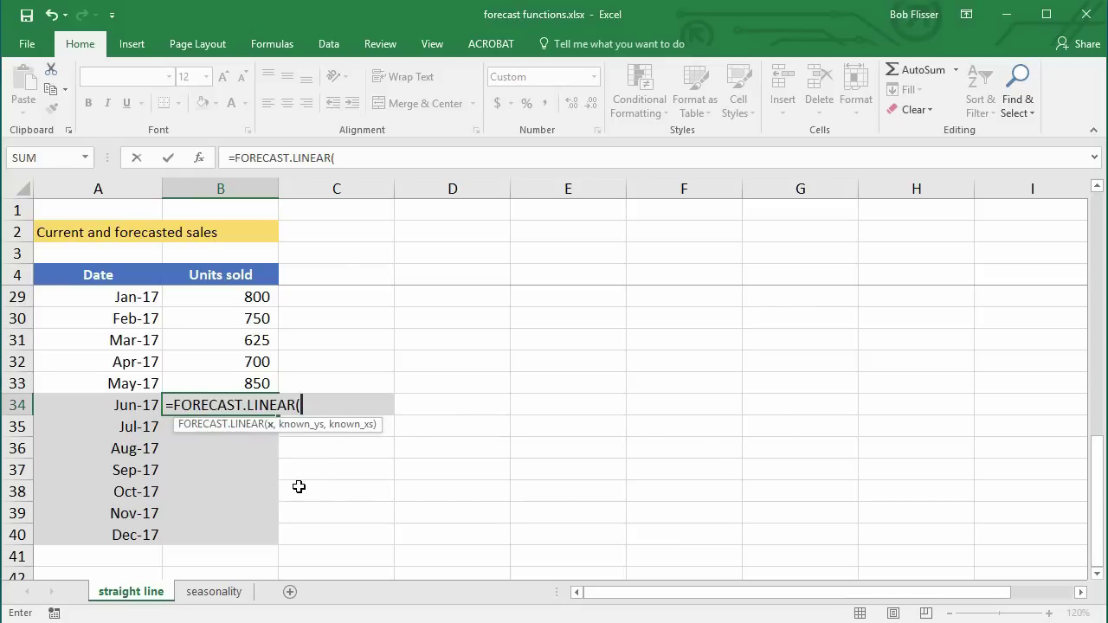
{"action": "left_click", "coordinate": [108, 408]}
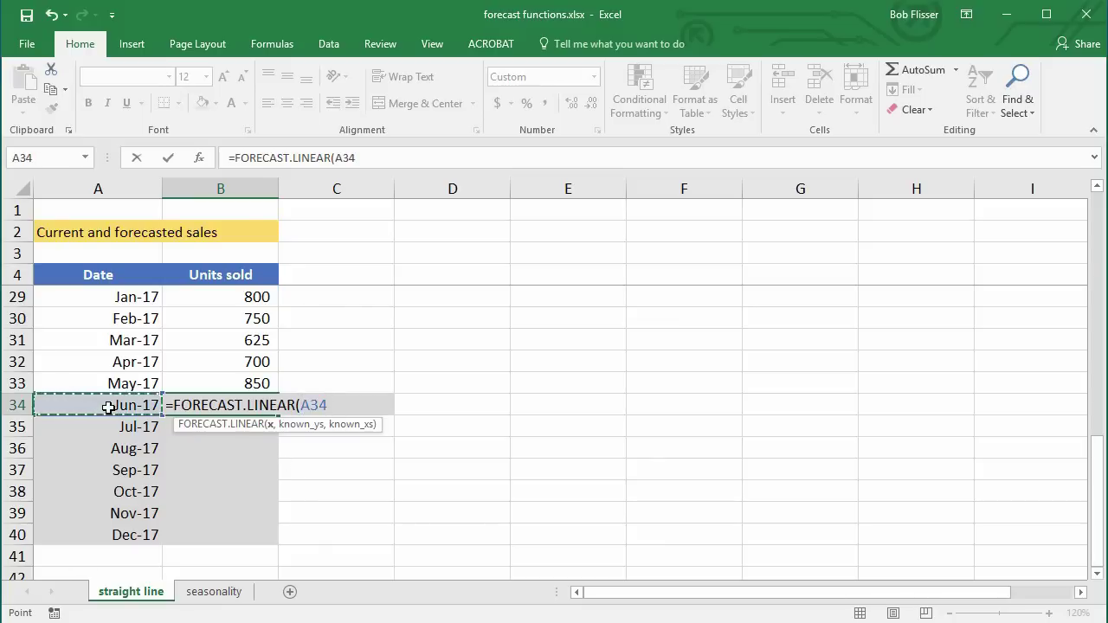
{"action": "type", "text": ","}
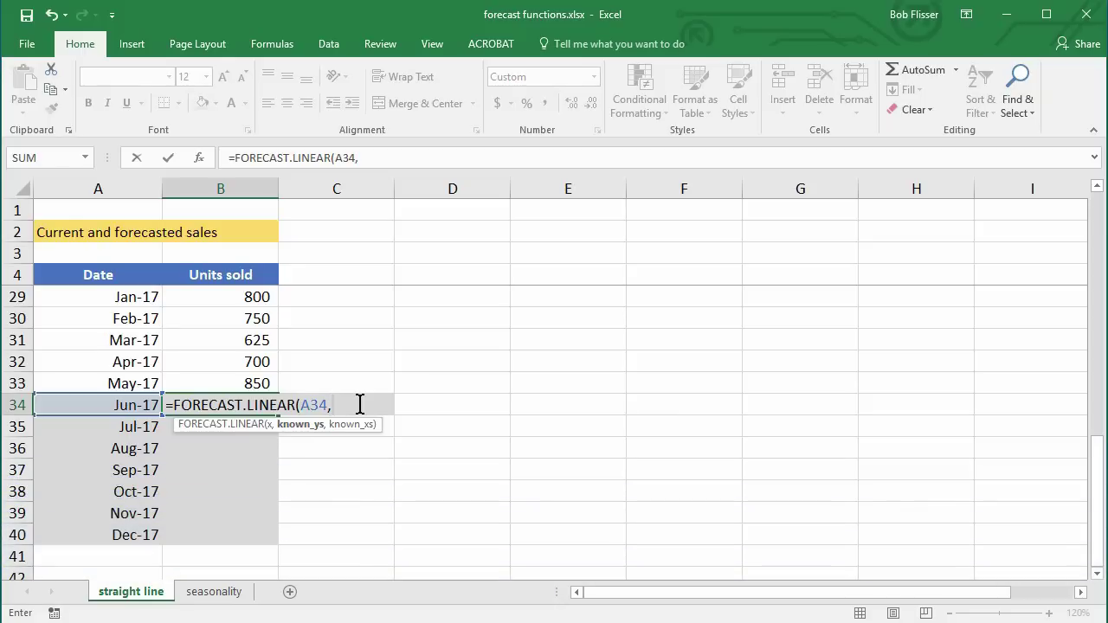
Step: Complete the B34 formula with the named range units_sheet_1 as known_ys and dates_sheet_1 as known_xs
{"action": "key", "text": "F3"}
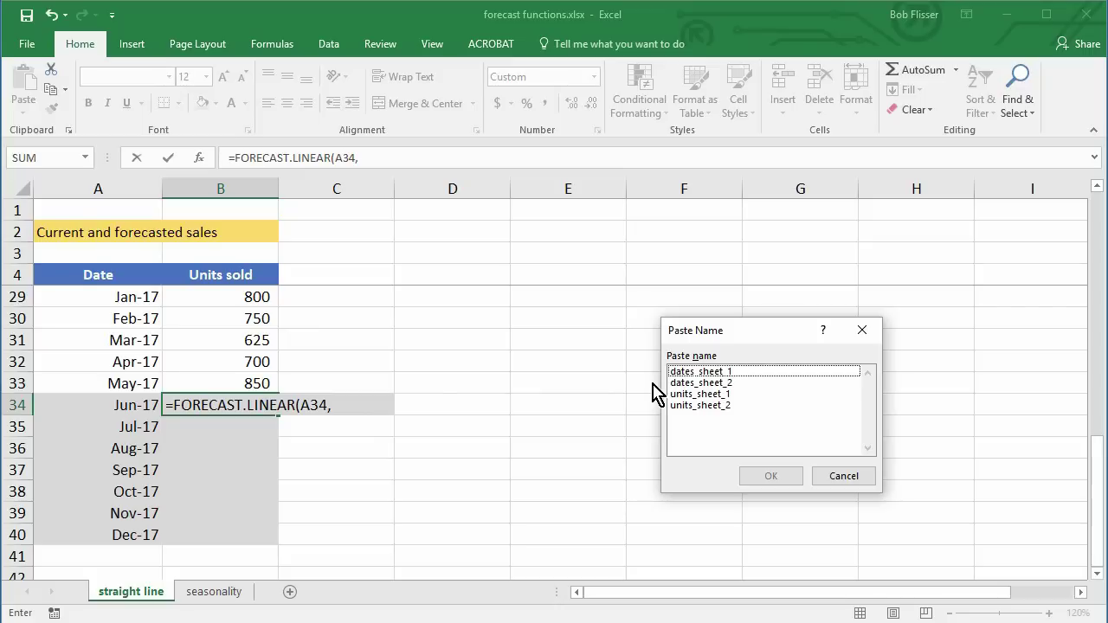
{"action": "double_click", "coordinate": [710, 394]}
{"action": "type", "text": ","}
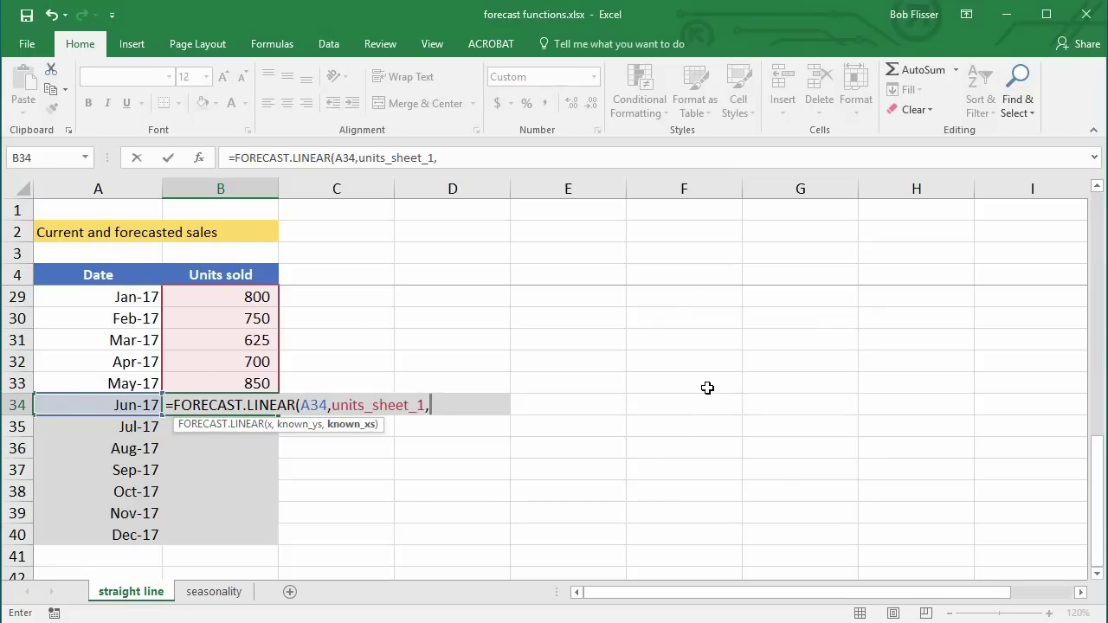
{"action": "key", "text": "F3"}
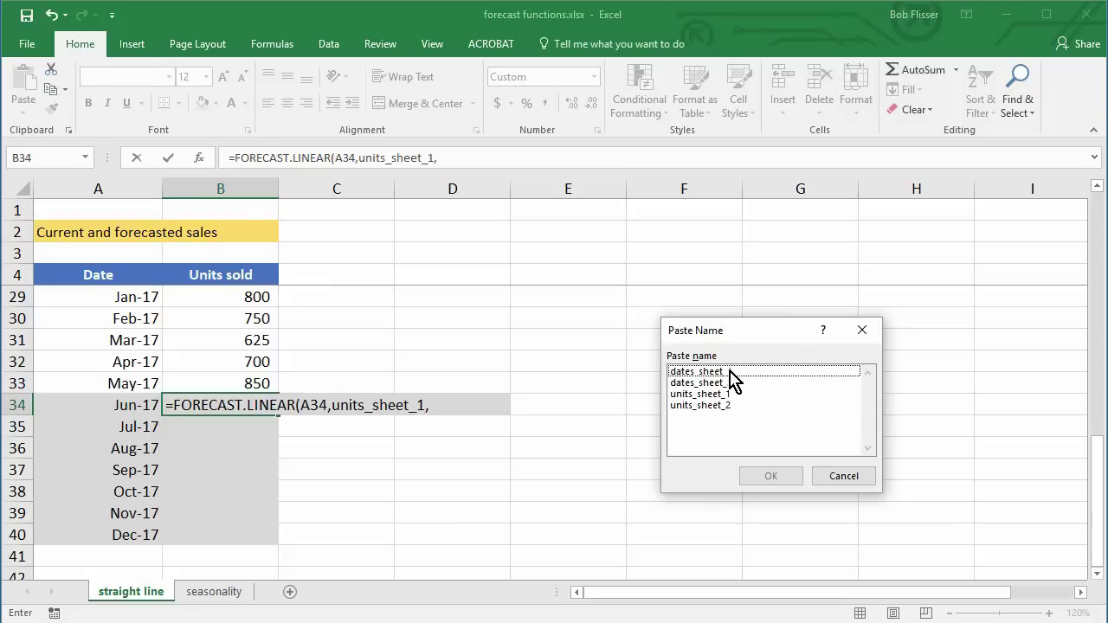
{"action": "left_click", "coordinate": [734, 372]}
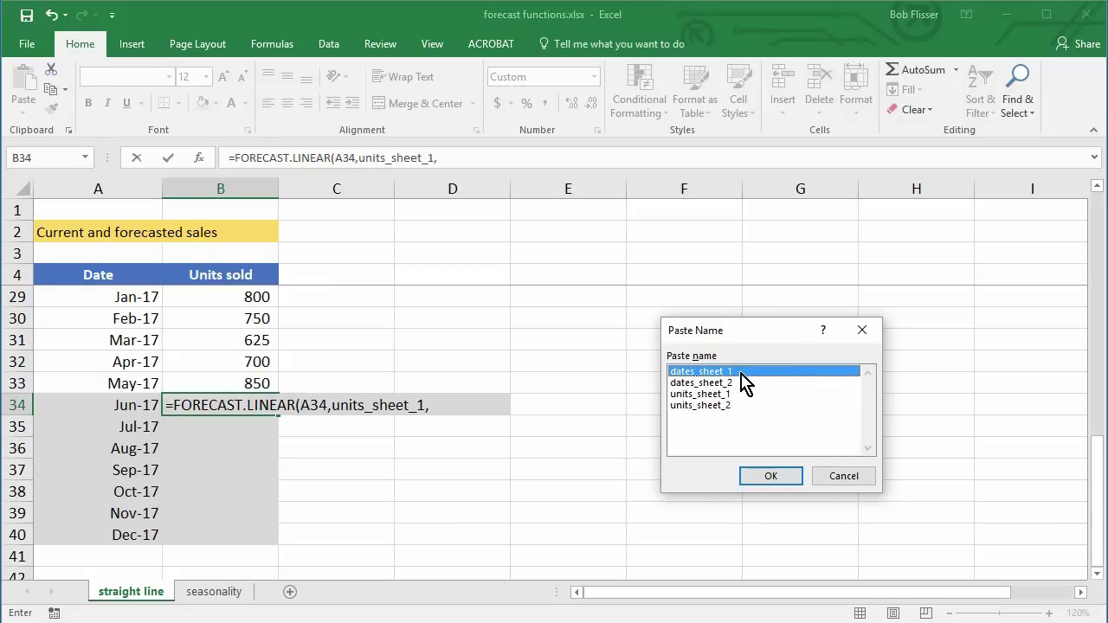
{"action": "double_click", "coordinate": [740, 372]}
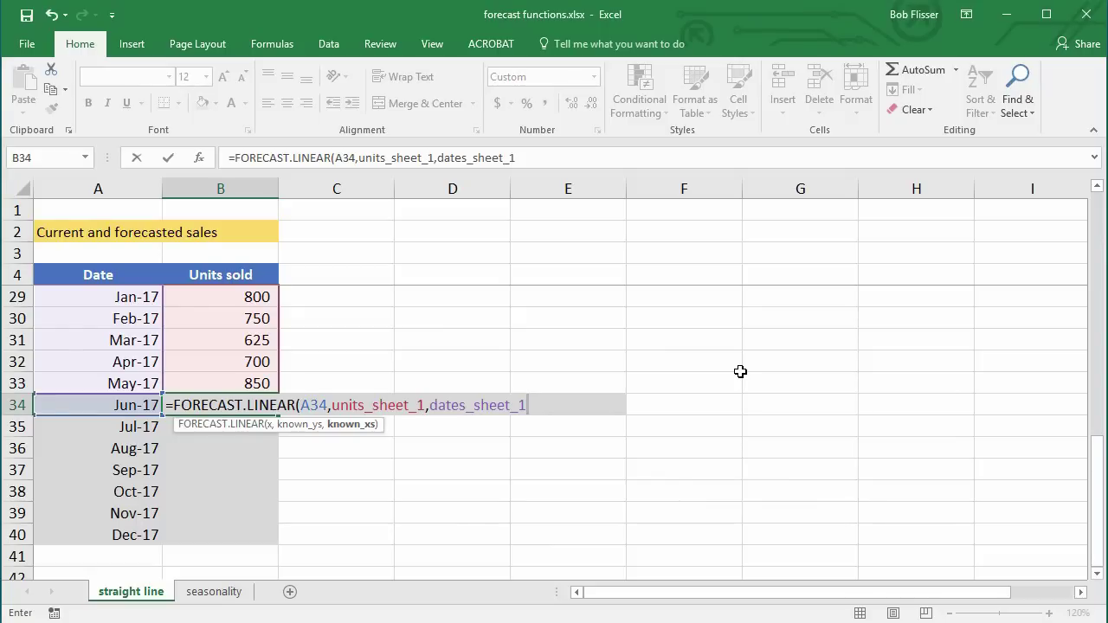
{"action": "type", "text": ")"}
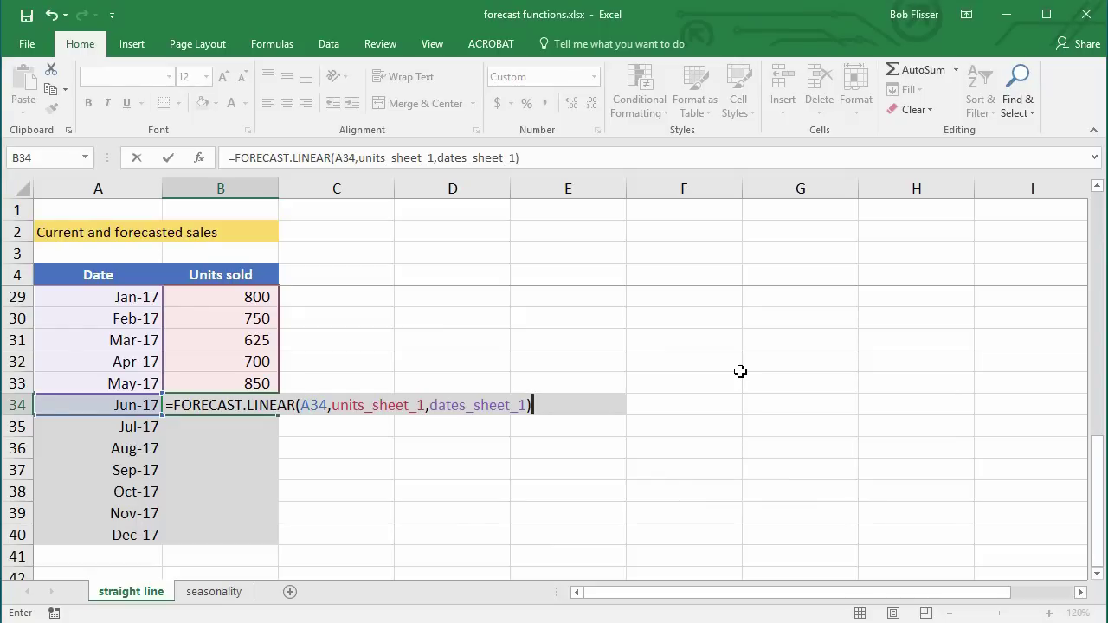
{"action": "key", "text": "Return"}
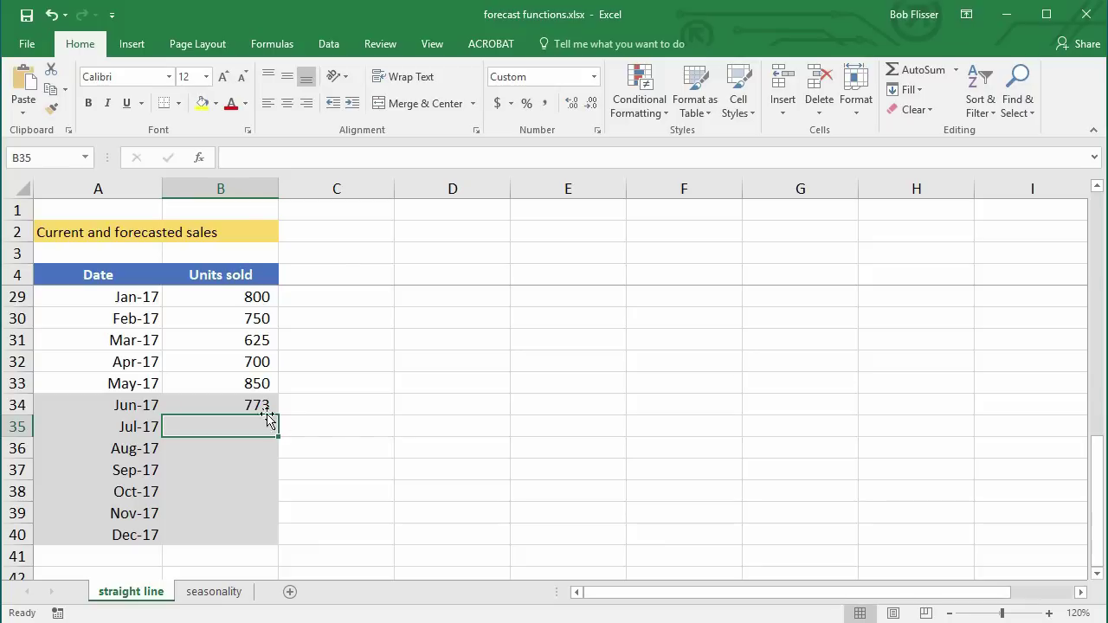
Step: Fill the FORECAST.LINEAR formula from B34 down through B40 for the remaining months to Dec-17
{"action": "left_click", "coordinate": [236, 407]}
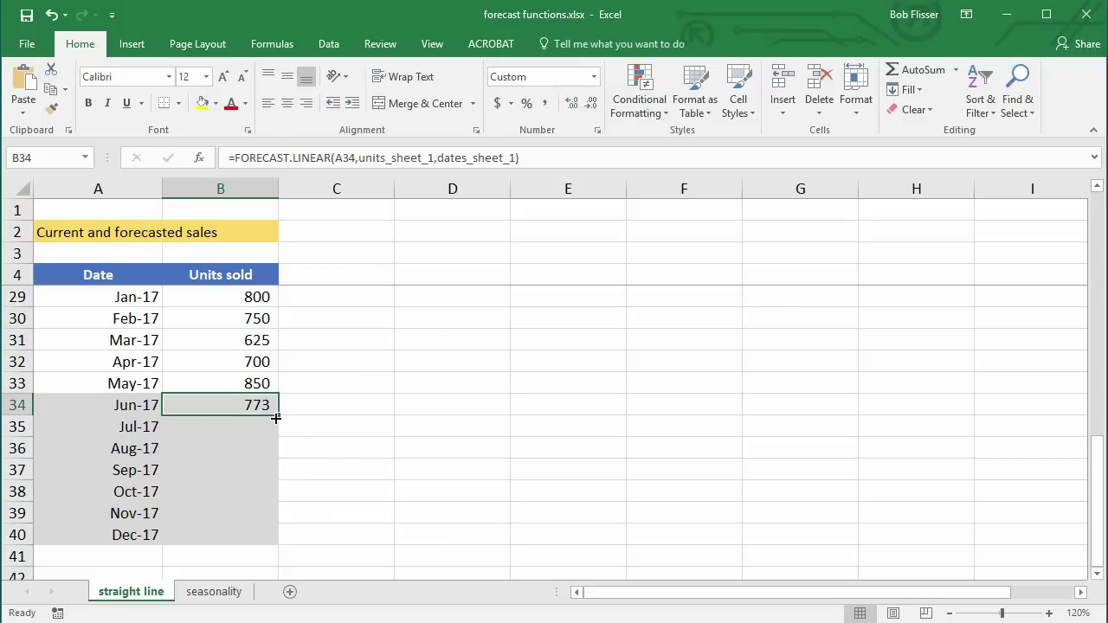
{"action": "left_click_drag", "start_coordinate": [277, 415], "coordinate": [271, 539]}
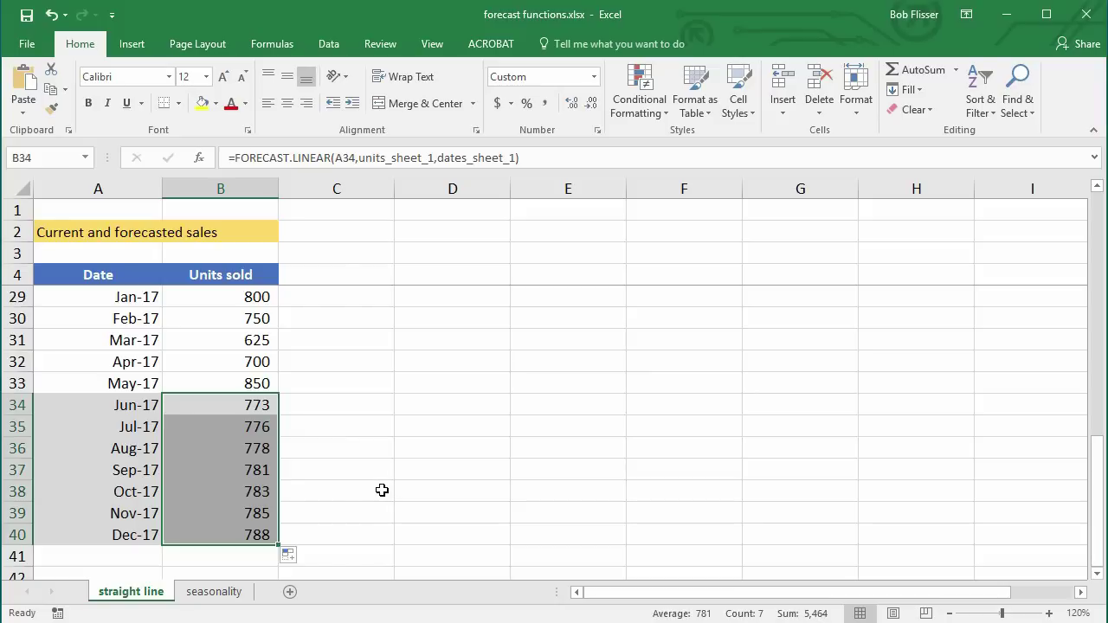
Step: Undo the last fill, refill the FORECAST.LINEAR formula from B34 down through B40, and check the copied formulas
{"action": "key", "text": "ctrl+z"}
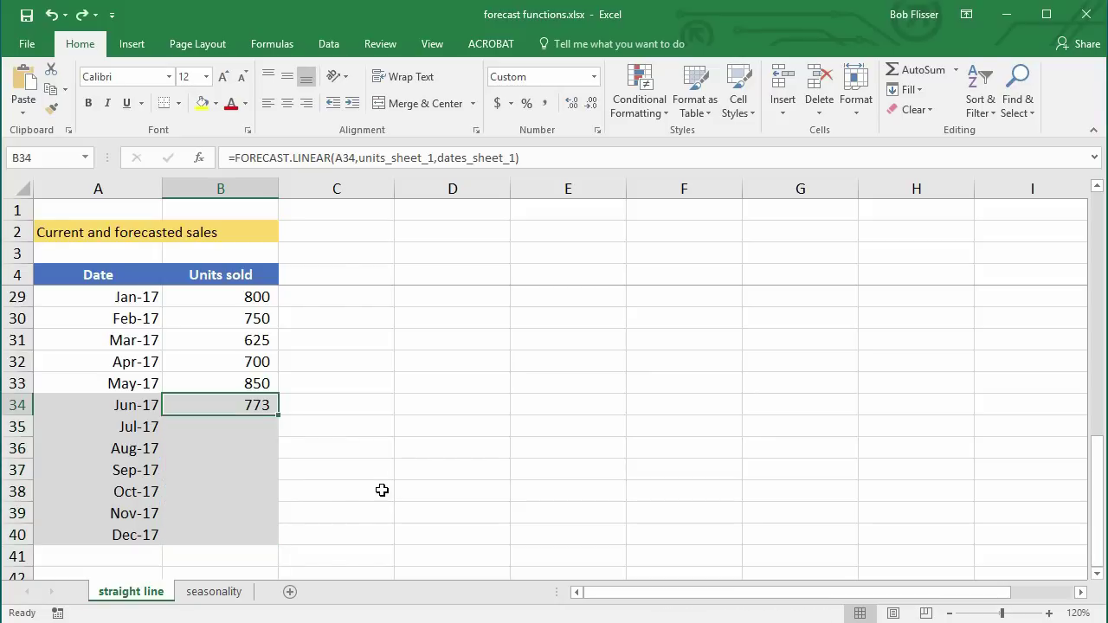
{"action": "double_click", "coordinate": [277, 415]}
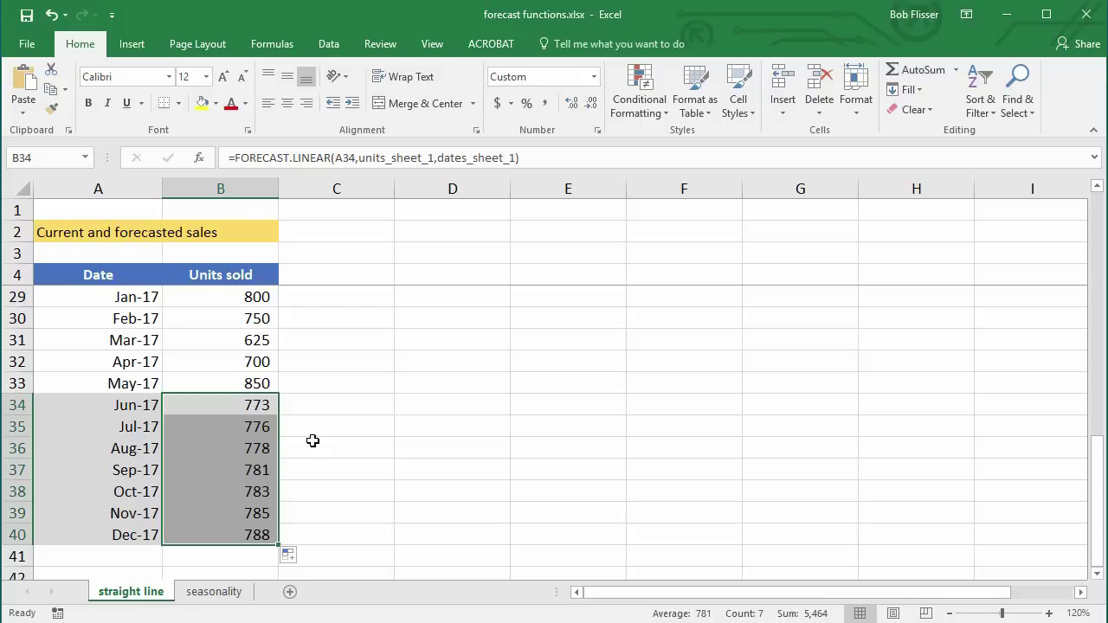
{"action": "left_click", "coordinate": [230, 412]}
{"action": "left_click", "coordinate": [226, 447]}
{"action": "left_click", "coordinate": [220, 469]}
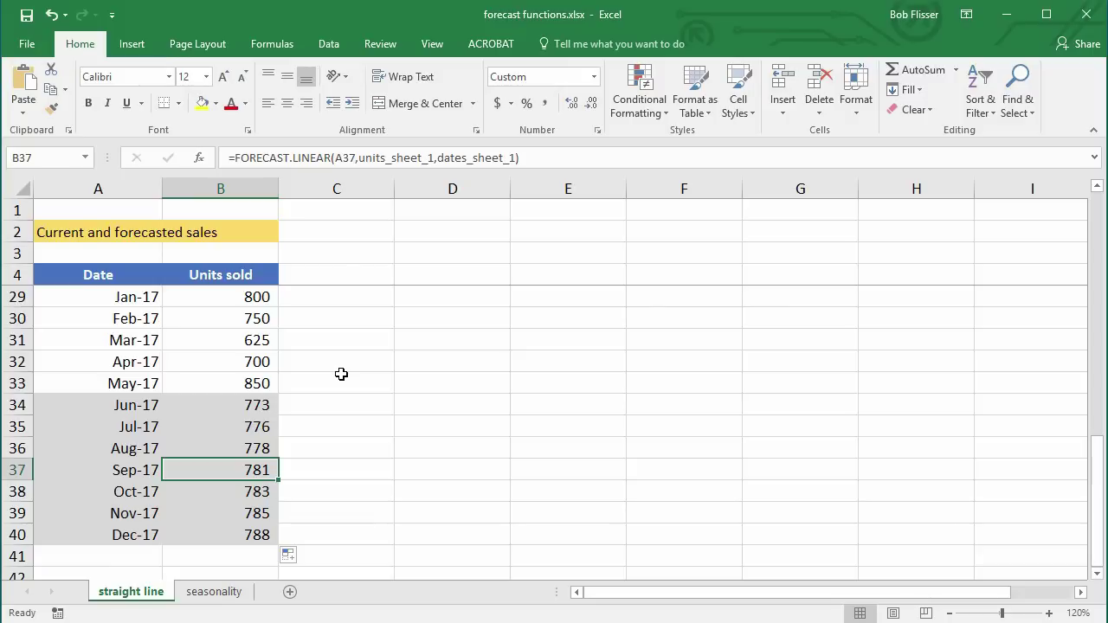
Step: Switch to the seasonality sheet and review the monthly units sold from Jan-15 down to the Jan-18 to Jun-18 forecast rows
{"action": "left_click", "coordinate": [220, 596]}
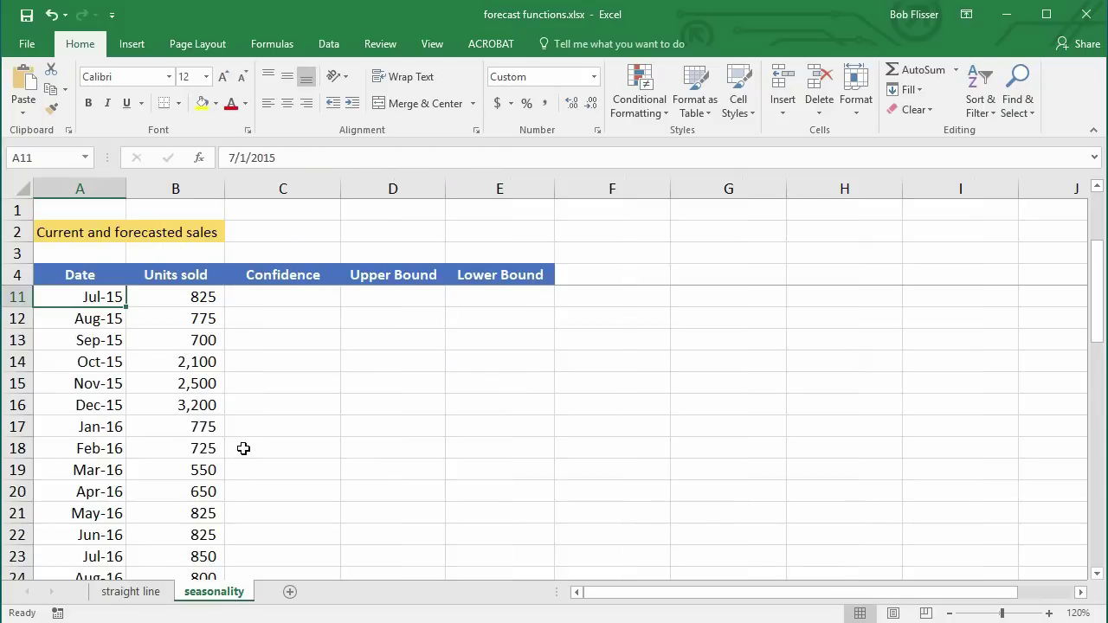
{"action": "scroll", "coordinate": [243, 448], "scroll_direction": "up", "scroll_amount": 2}
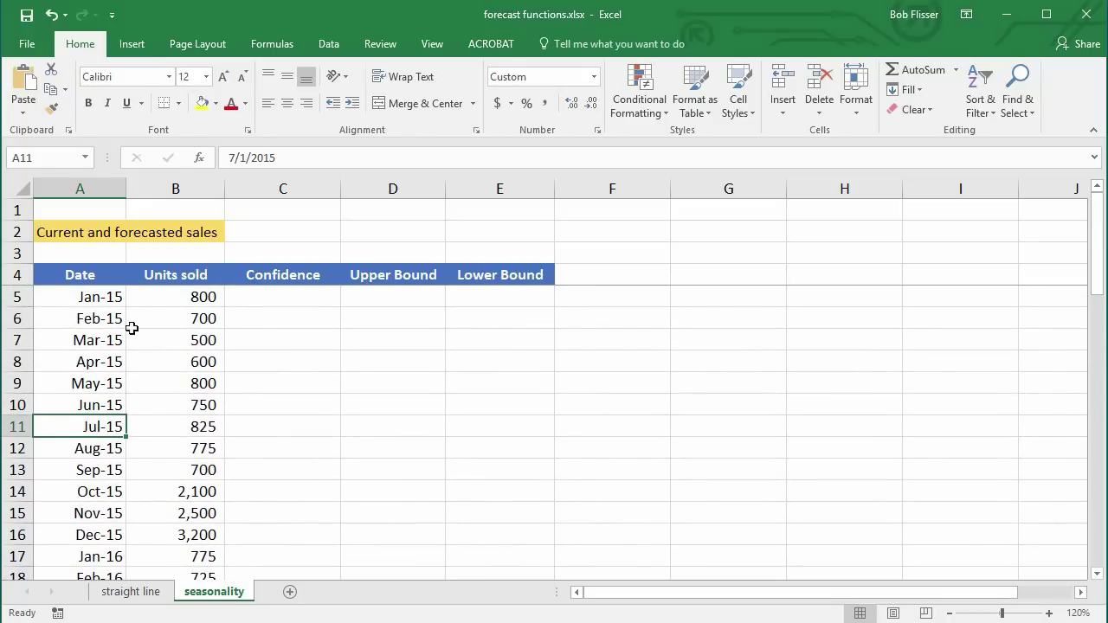
{"action": "left_click", "coordinate": [79, 298]}
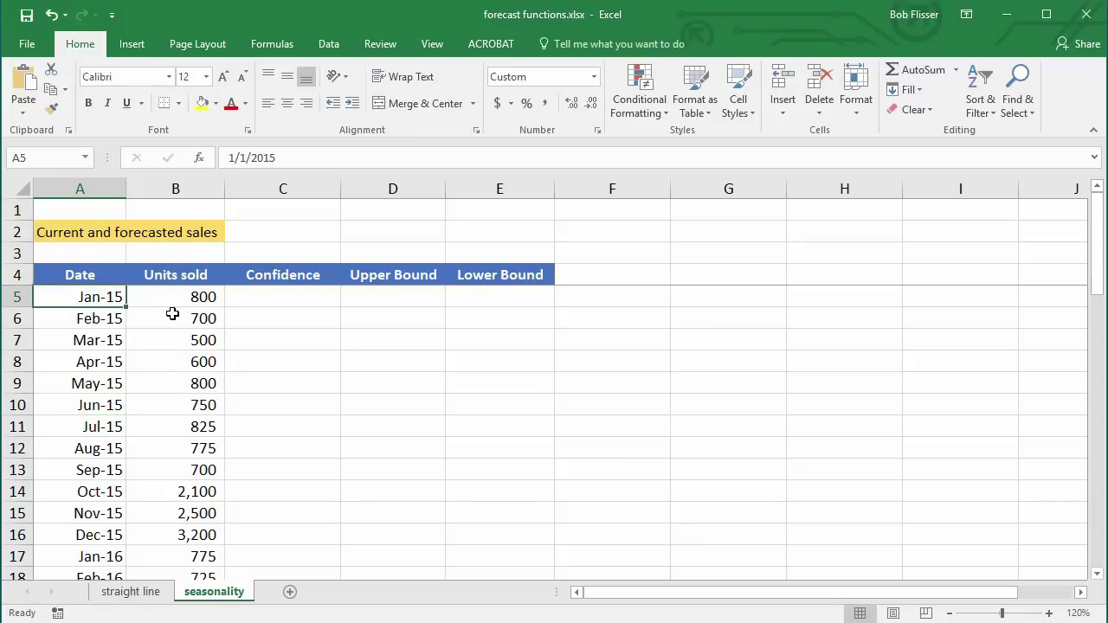
{"action": "left_click", "coordinate": [160, 491]}
{"action": "left_click_drag", "start_coordinate": [160, 491], "coordinate": [160, 529]}
{"action": "left_click", "coordinate": [150, 489]}
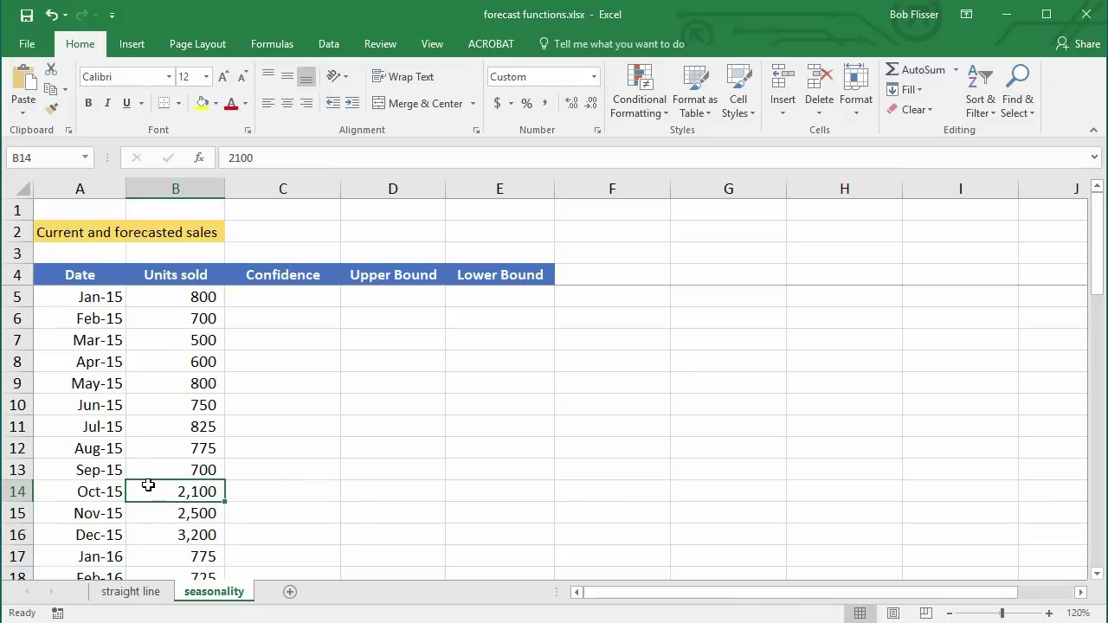
{"action": "scroll", "coordinate": [148, 488], "scroll_direction": "down", "scroll_amount": 4}
{"action": "scroll", "coordinate": [148, 487], "scroll_direction": "up", "scroll_amount": 1}
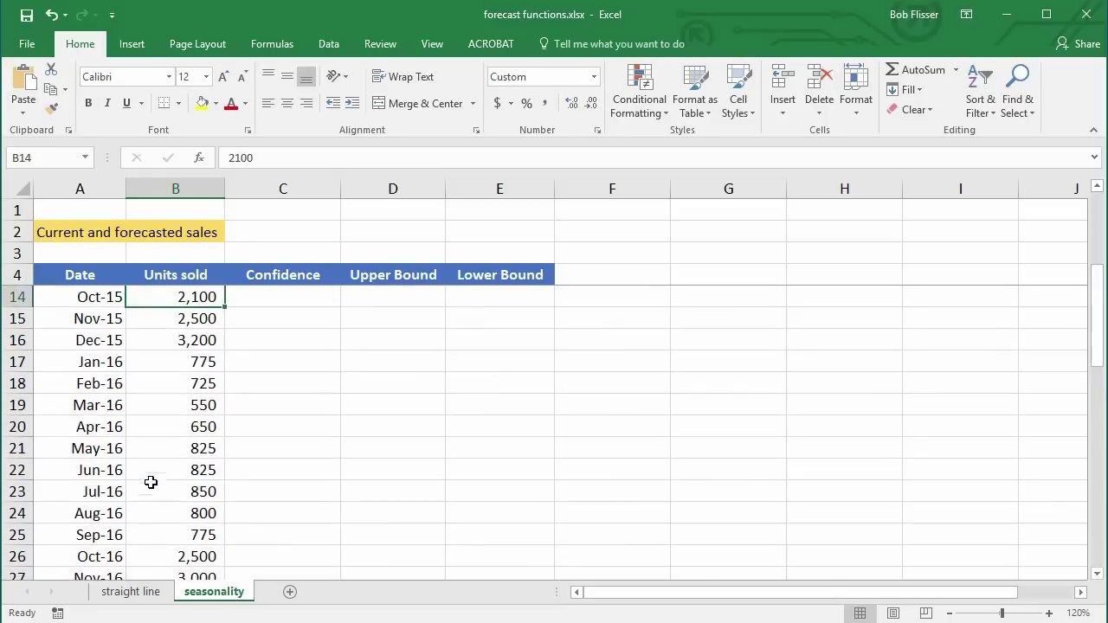
{"action": "left_click", "coordinate": [144, 361]}
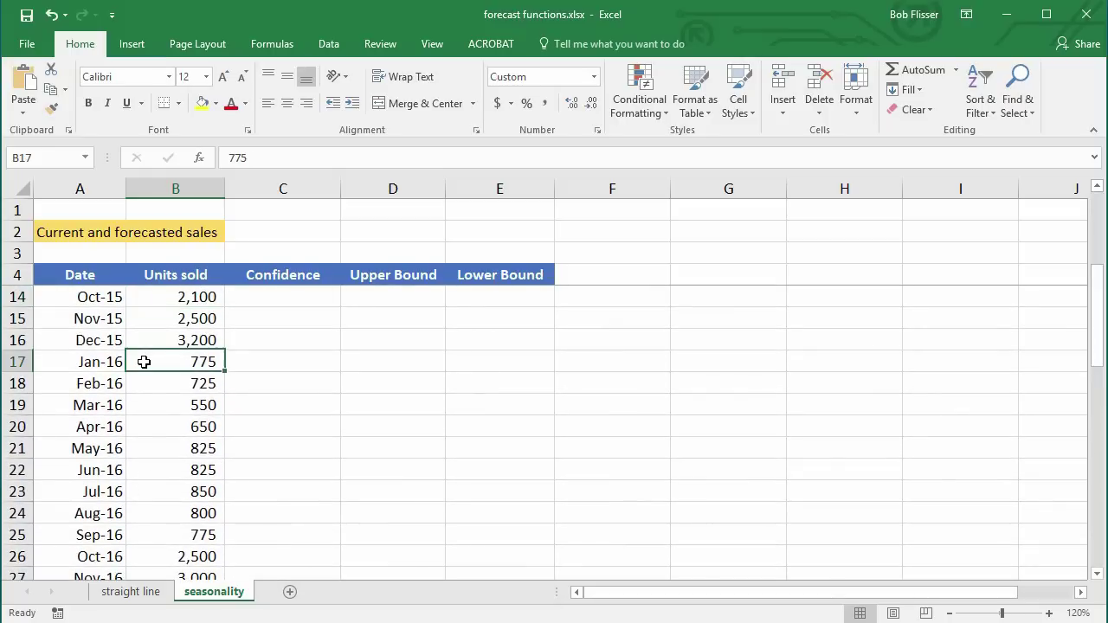
{"action": "scroll", "coordinate": [168, 433], "scroll_direction": "down", "scroll_amount": 3}
{"action": "scroll", "coordinate": [173, 450], "scroll_direction": "down", "scroll_amount": 2}
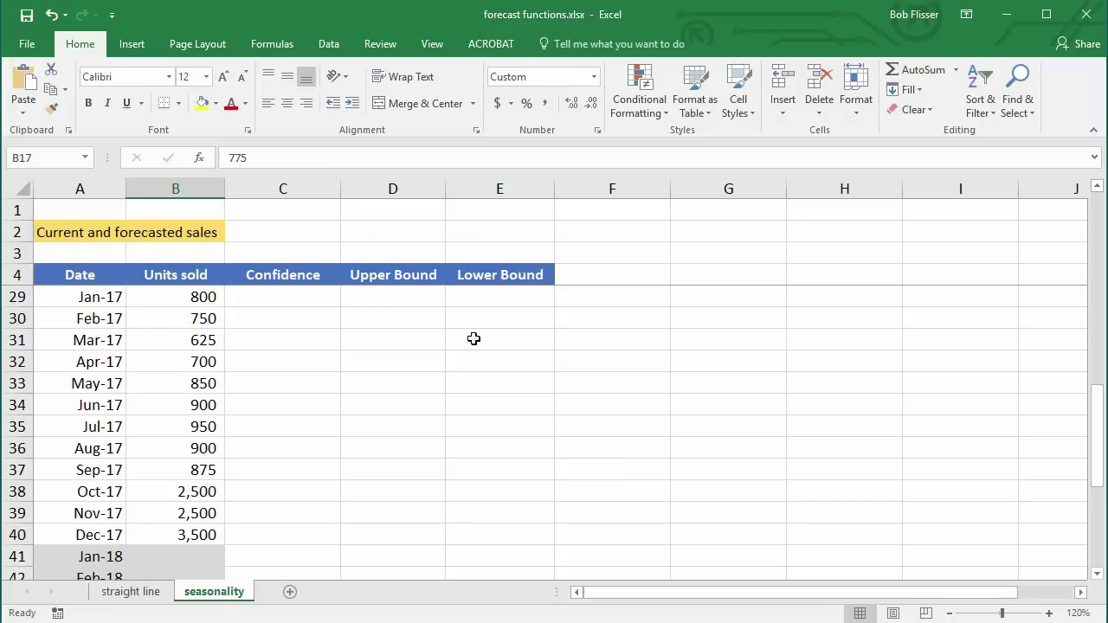
{"action": "scroll", "coordinate": [243, 442], "scroll_direction": "down", "scroll_amount": 2}
{"action": "scroll", "coordinate": [243, 441], "scroll_direction": "down", "scroll_amount": 1}
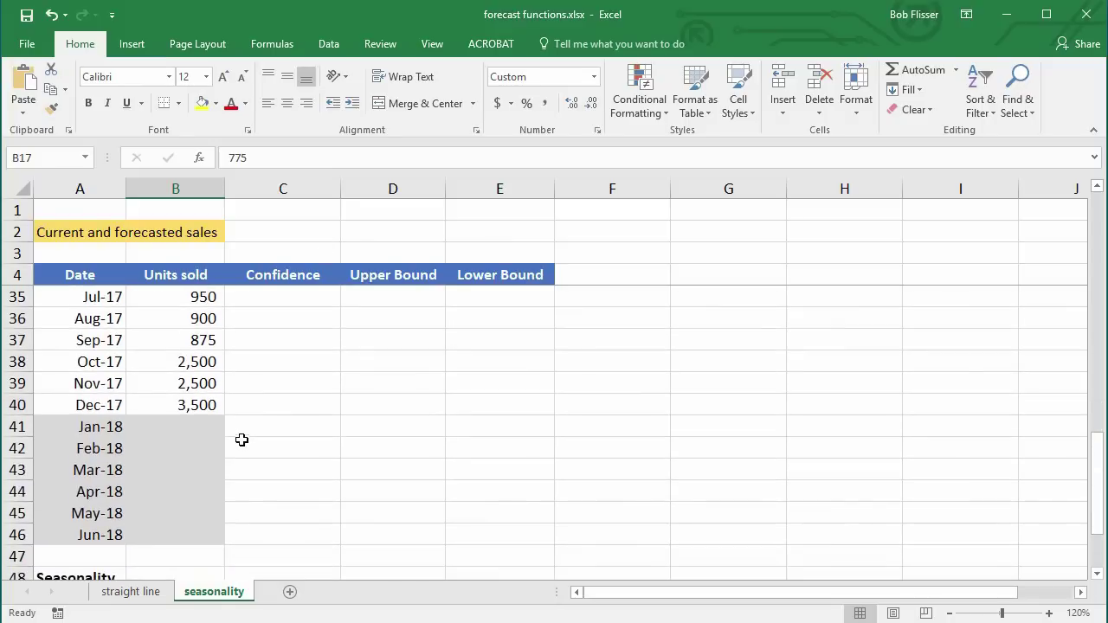
{"action": "scroll", "coordinate": [240, 437], "scroll_direction": "down", "scroll_amount": 2}
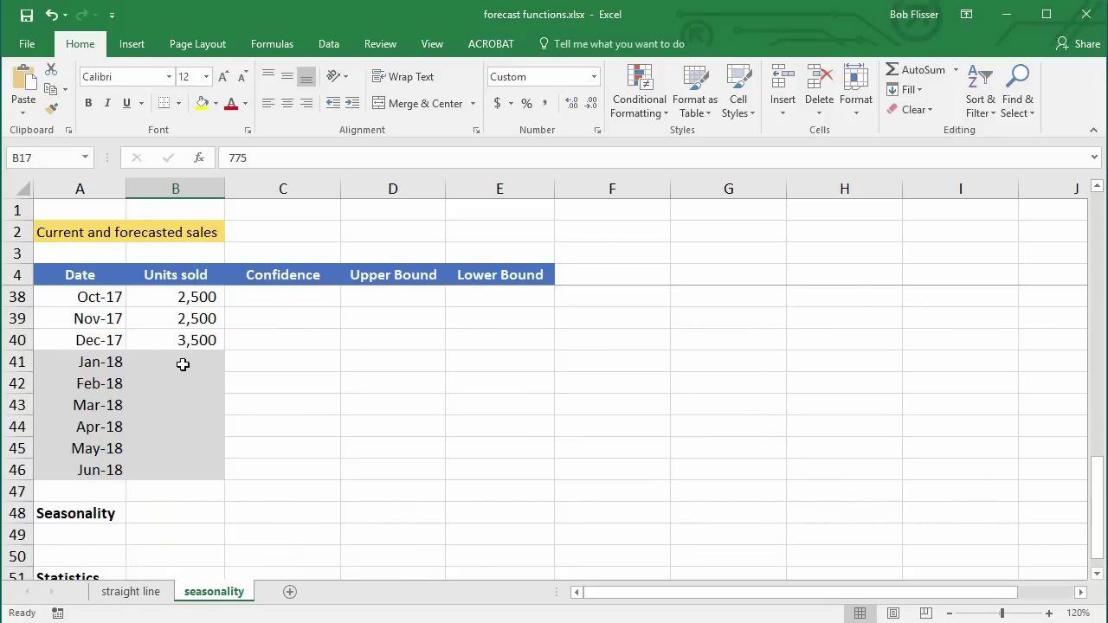
{"action": "left_click", "coordinate": [182, 365]}
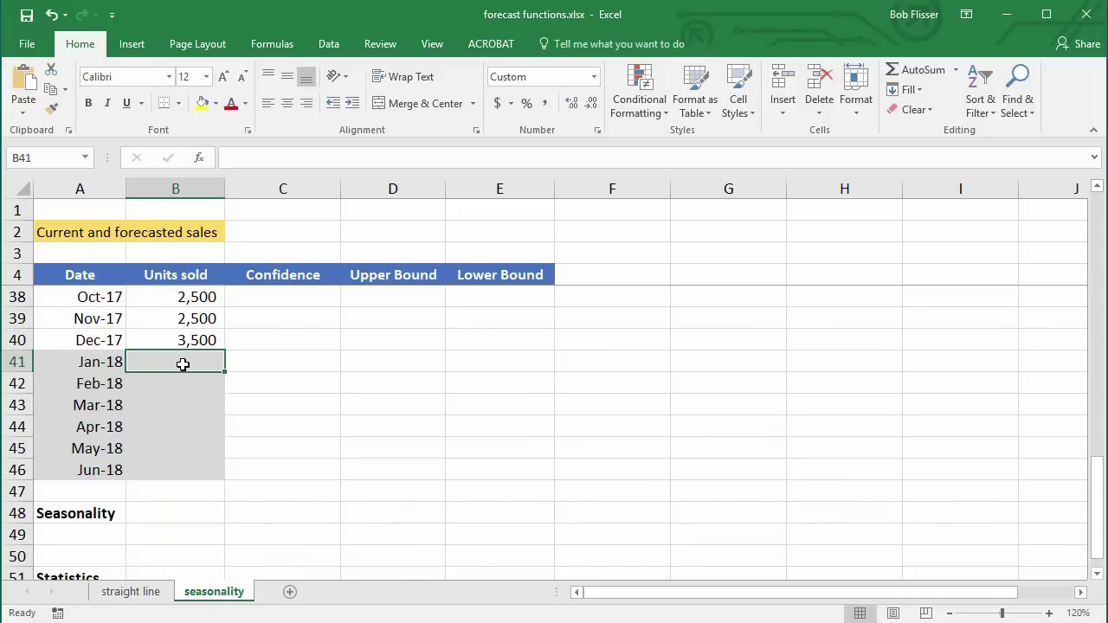
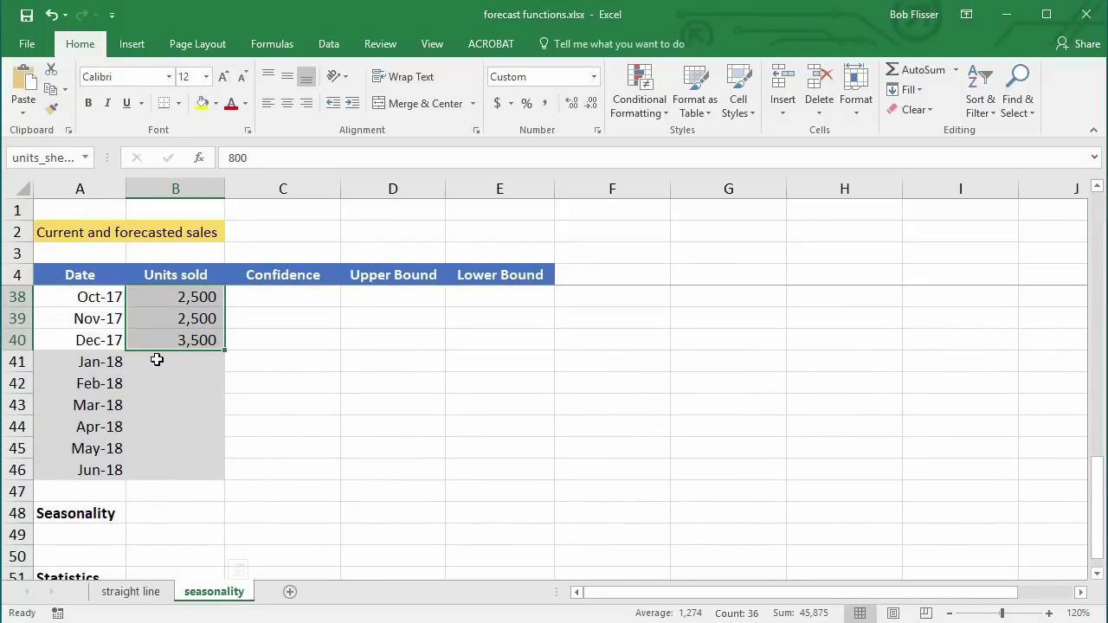
Step: Start a FORECAST.ETS formula in cell B41 with the Jan-18 date in A41 as the target_date argument
{"action": "left_click", "coordinate": [180, 363]}
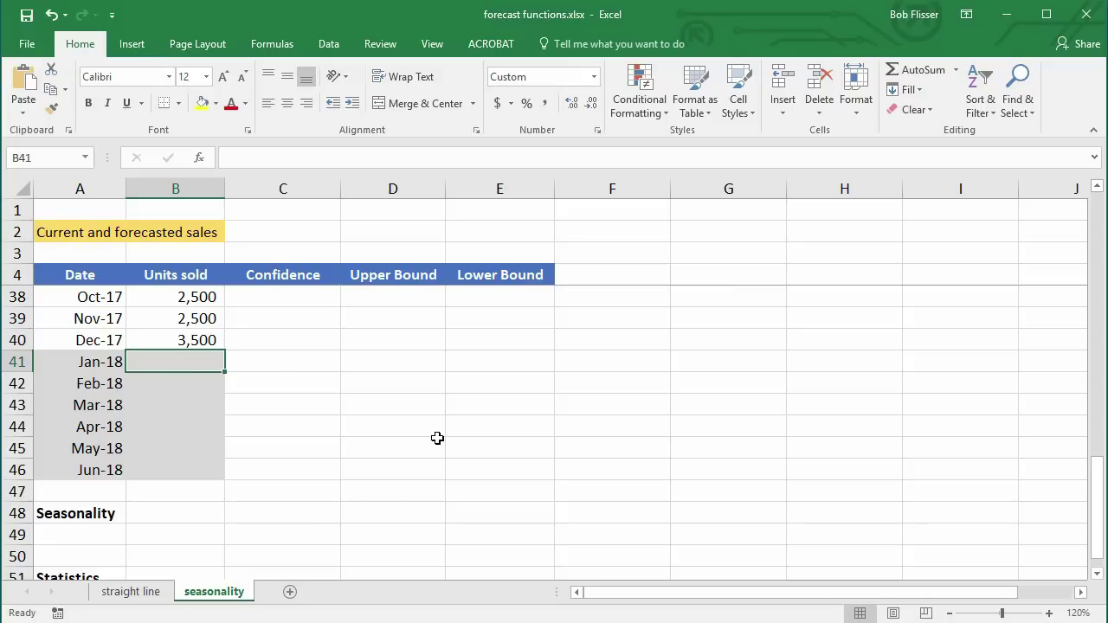
{"action": "type", "text": "="}
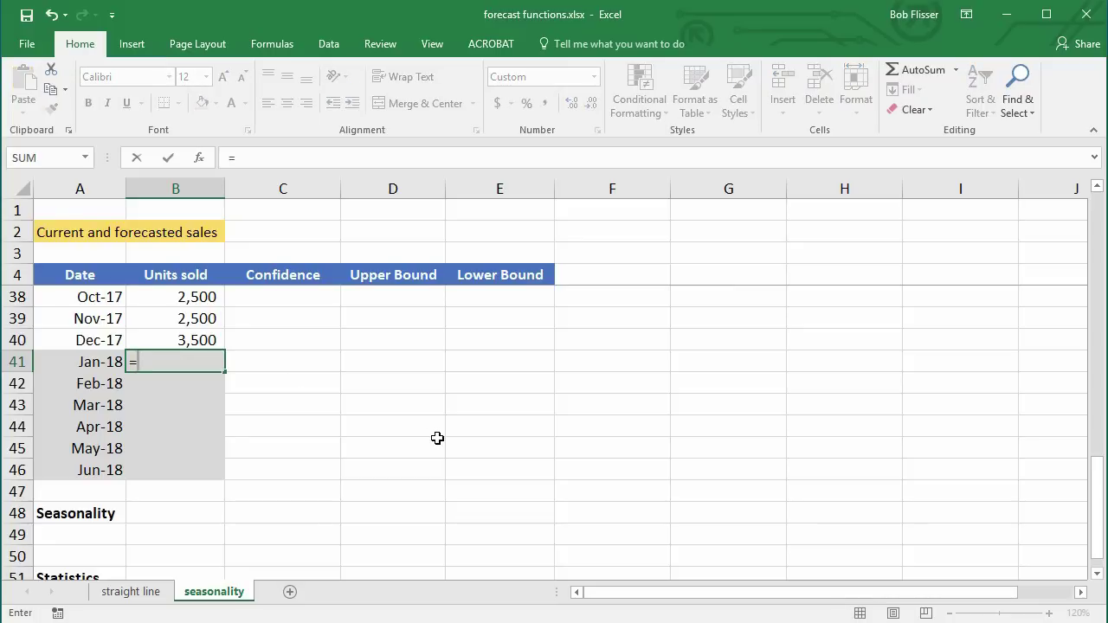
{"action": "type", "text": "fore"}
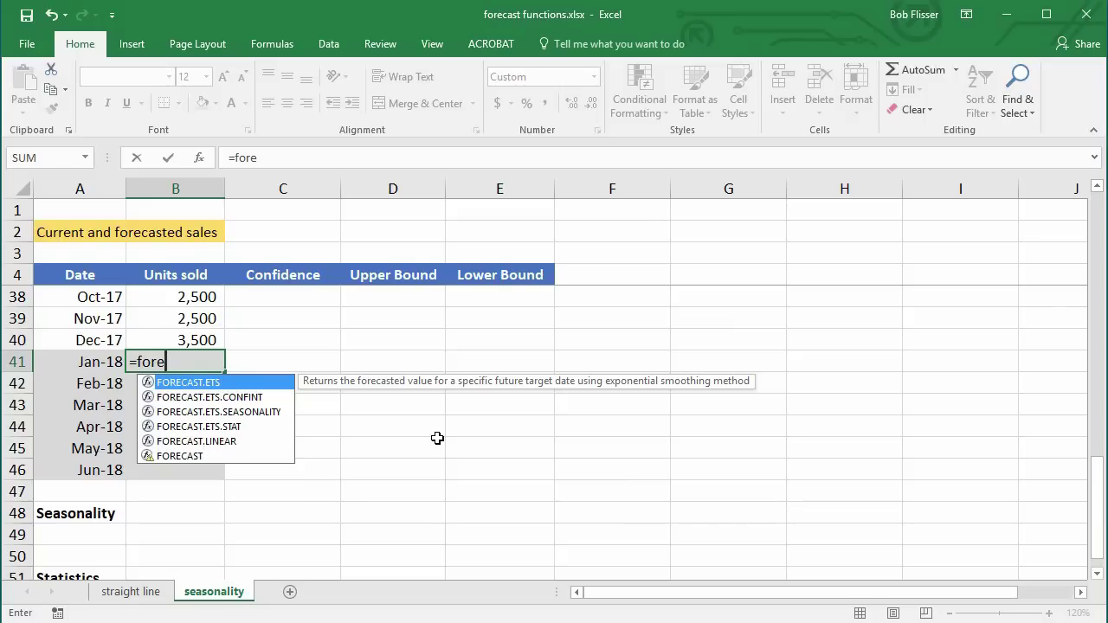
{"action": "key", "text": "Tab"}
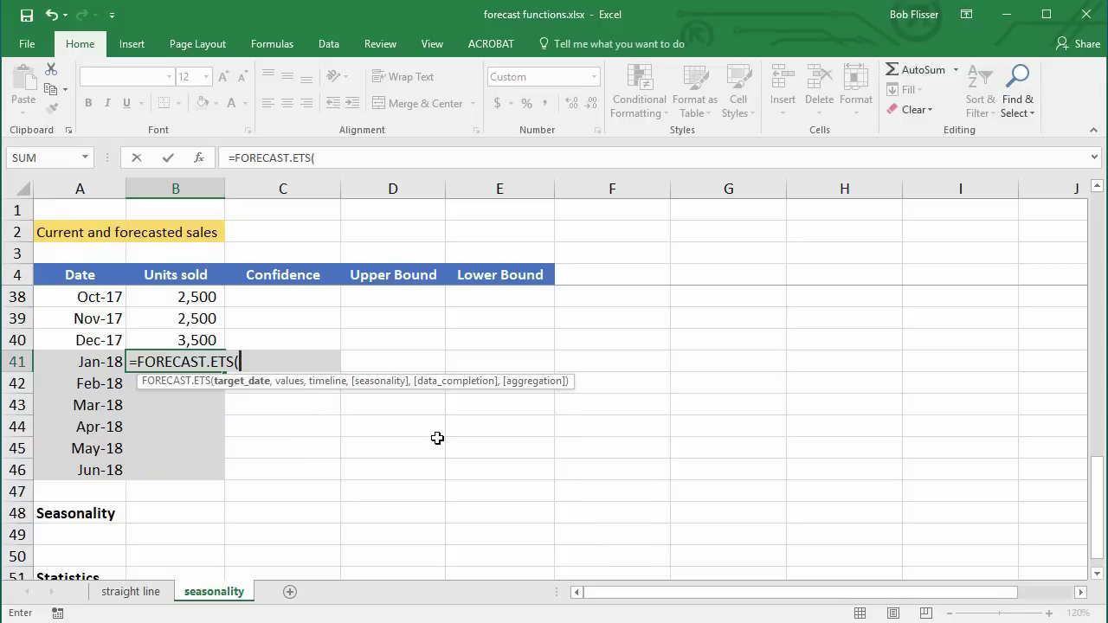
{"action": "left_click", "coordinate": [79, 364]}
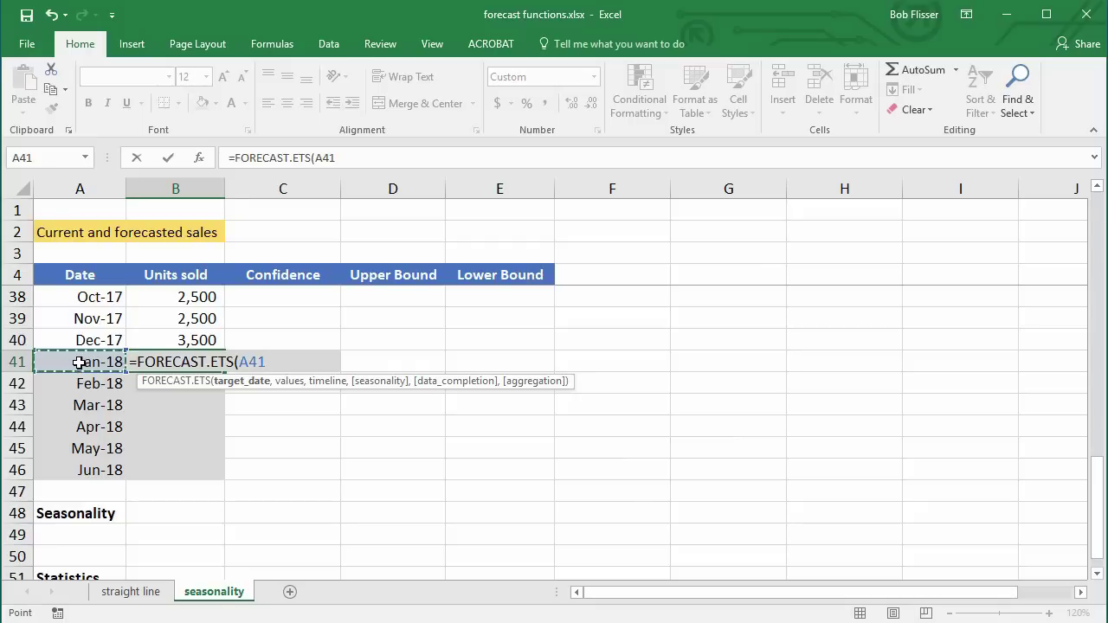
{"action": "type", "text": ","}
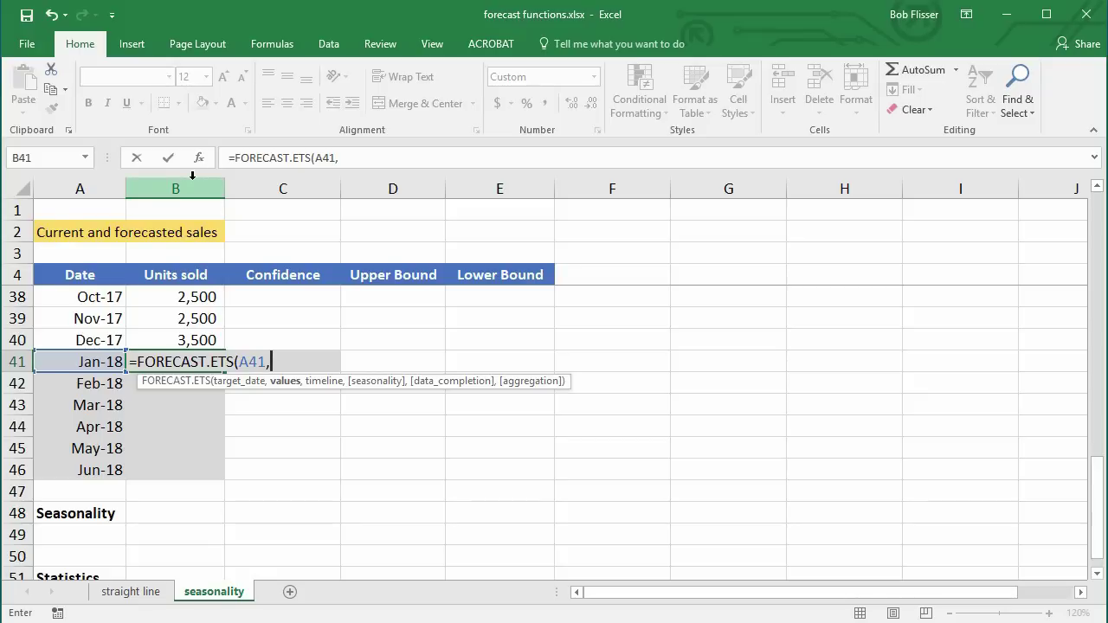
Step: Complete the B41 formula with the named range units_sheet_2 as values and dates_sheet_2 as timeline
{"action": "key", "text": "F3"}
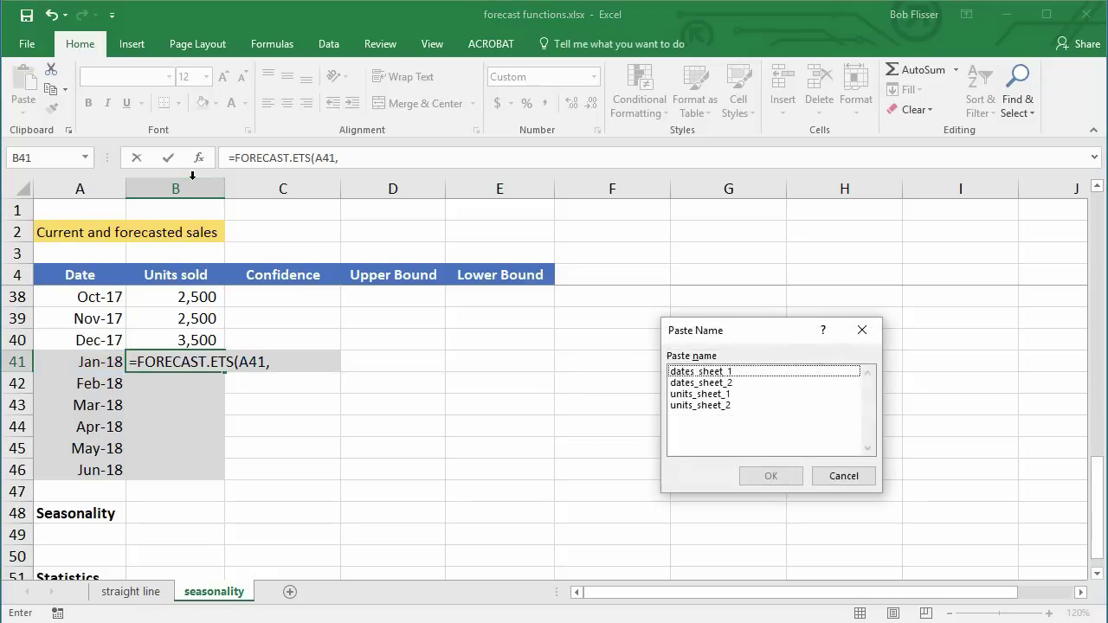
{"action": "left_click", "coordinate": [724, 406]}
{"action": "double_click", "coordinate": [749, 405]}
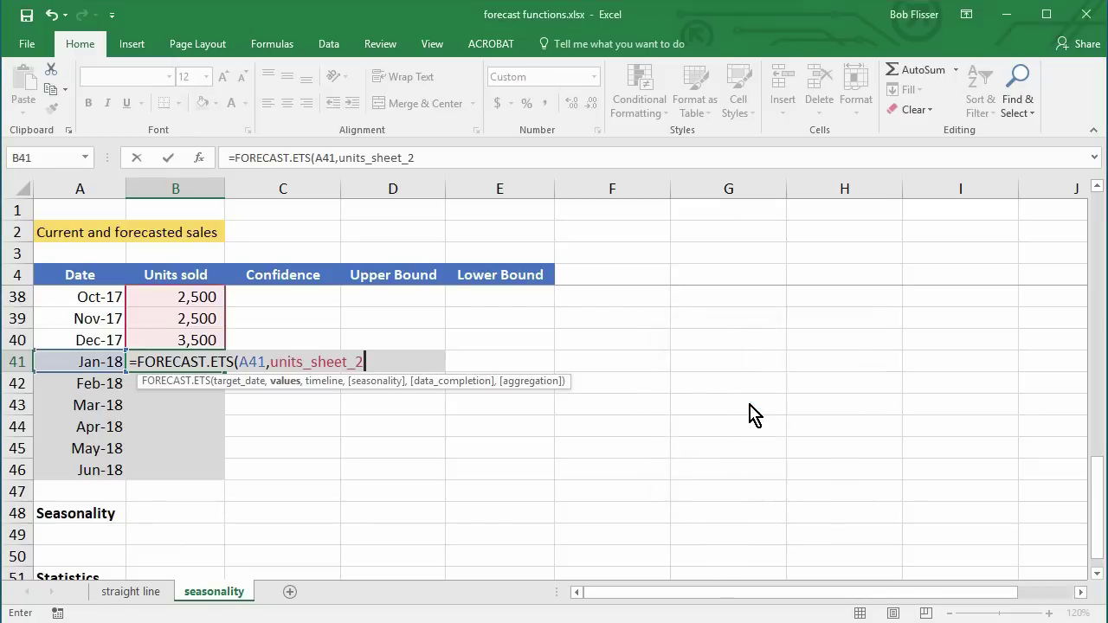
{"action": "type", "text": ","}
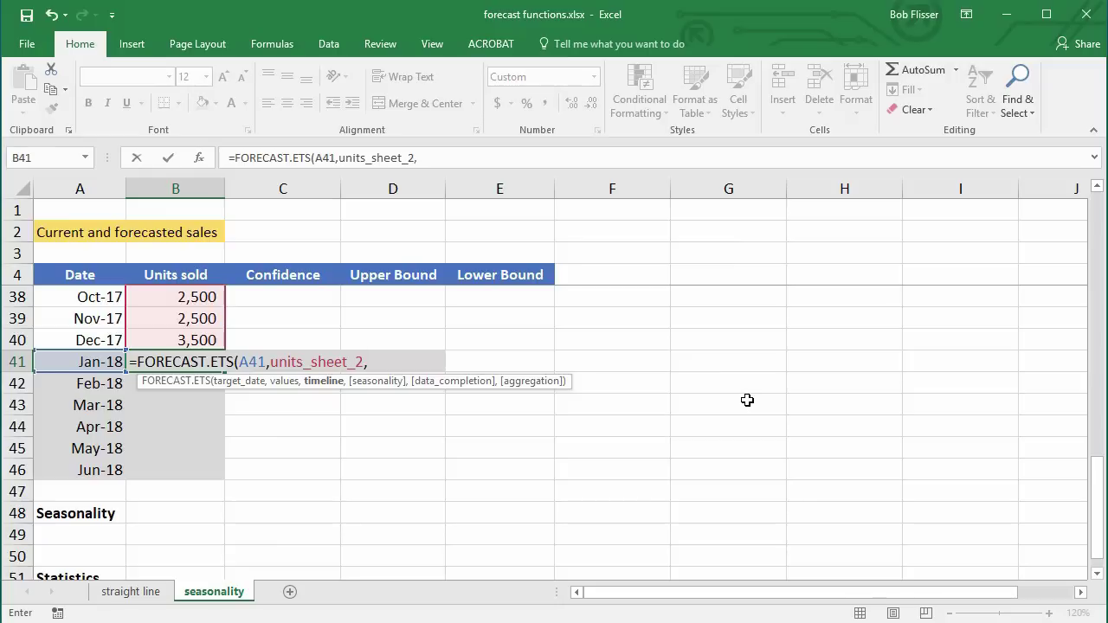
{"action": "key", "text": "F3"}
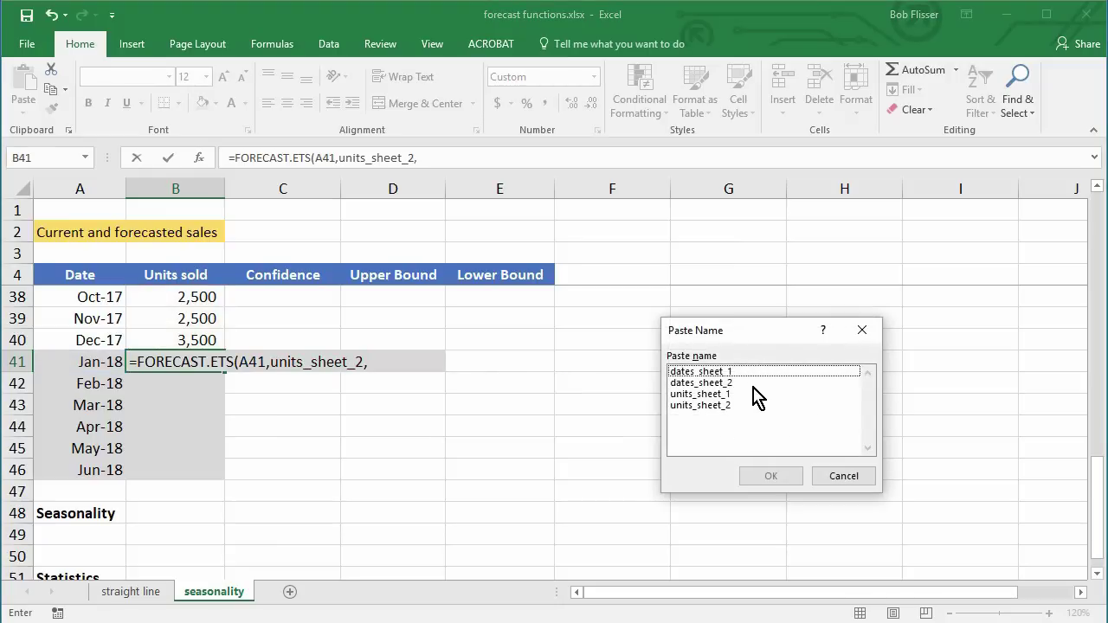
{"action": "left_click", "coordinate": [745, 387]}
{"action": "double_click", "coordinate": [746, 391]}
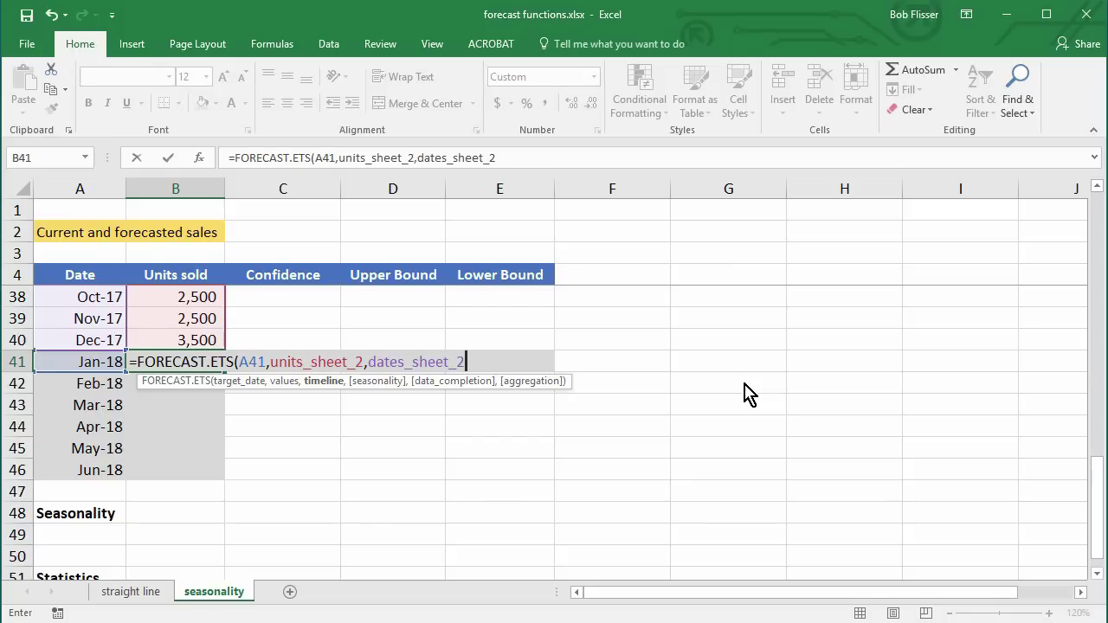
{"action": "type", "text": ")"}
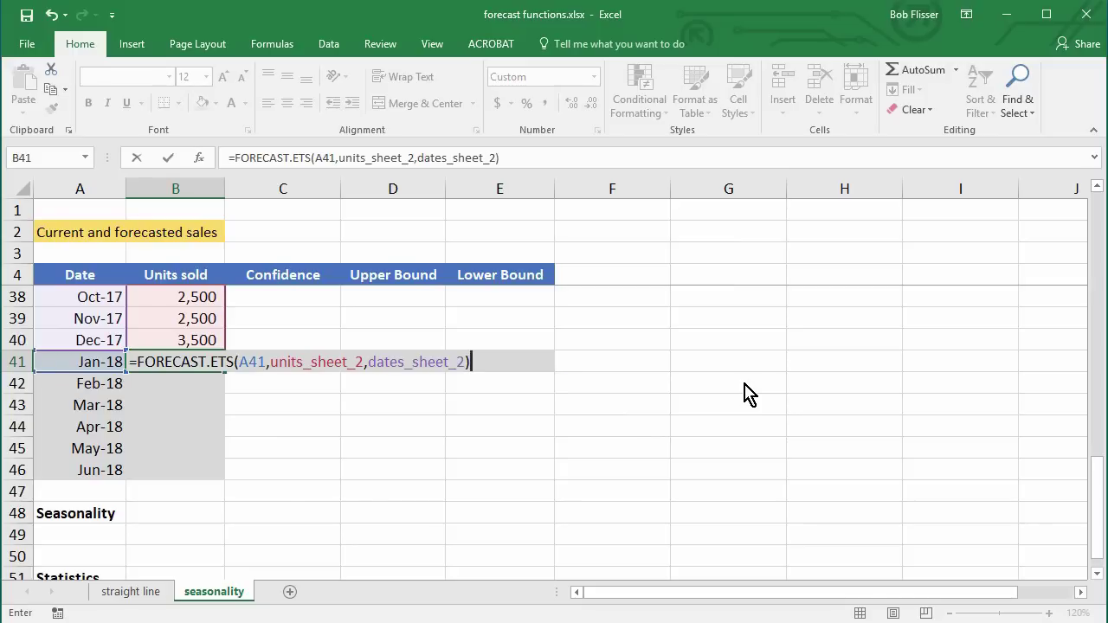
{"action": "key", "text": "Return"}
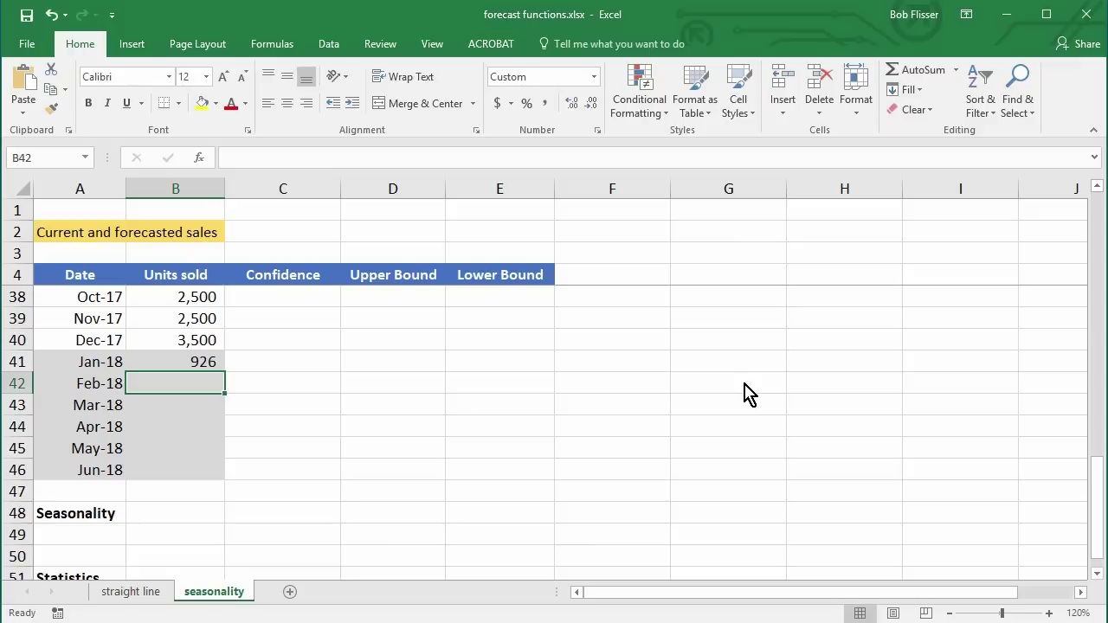
Step: Fill the FORECAST.ETS formula from B41 down through B46 for the months to Jun-18 and check the formula in B46
{"action": "left_click", "coordinate": [173, 362]}
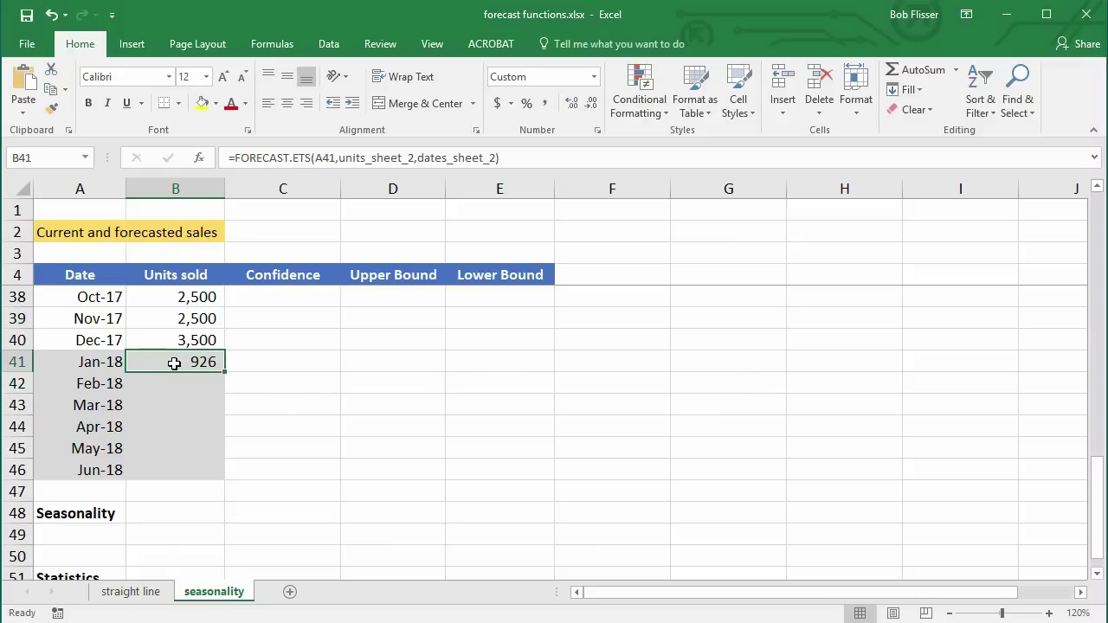
{"action": "double_click", "coordinate": [224, 372]}
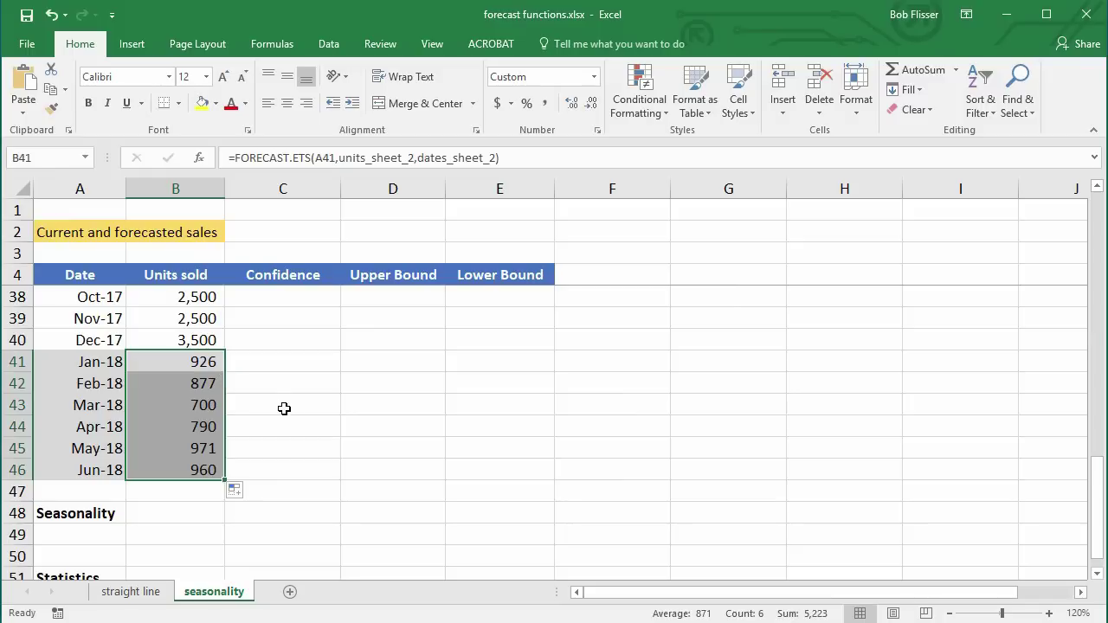
{"action": "left_click", "coordinate": [202, 468]}
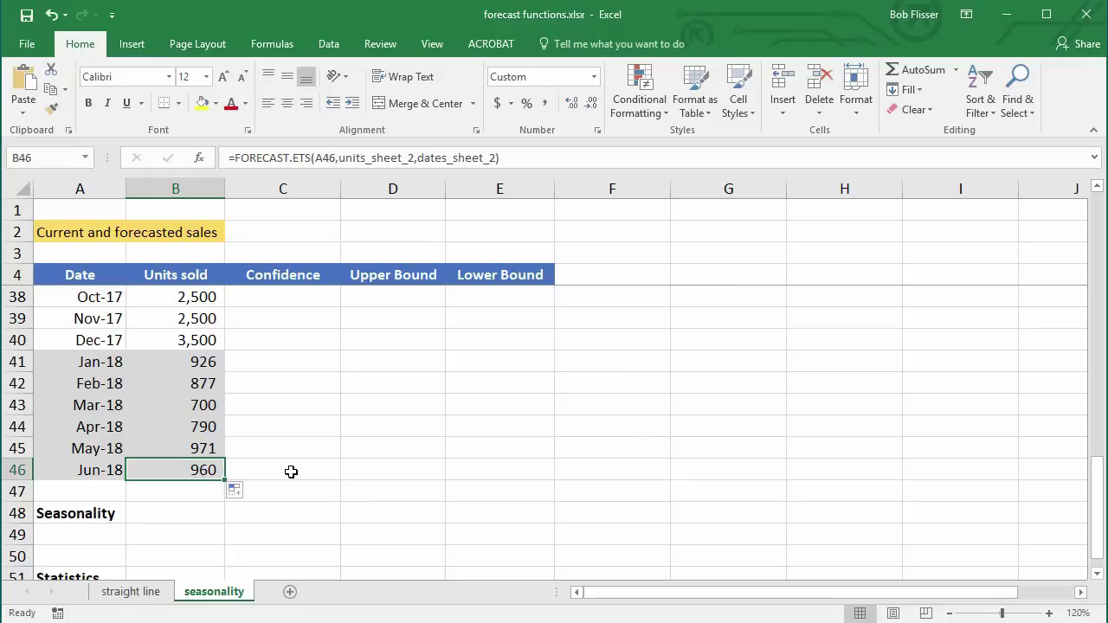
Step: Start a FORECAST.ETS.SEASONALITY formula in cell B48 beside the Seasonality label
{"action": "left_click", "coordinate": [168, 515]}
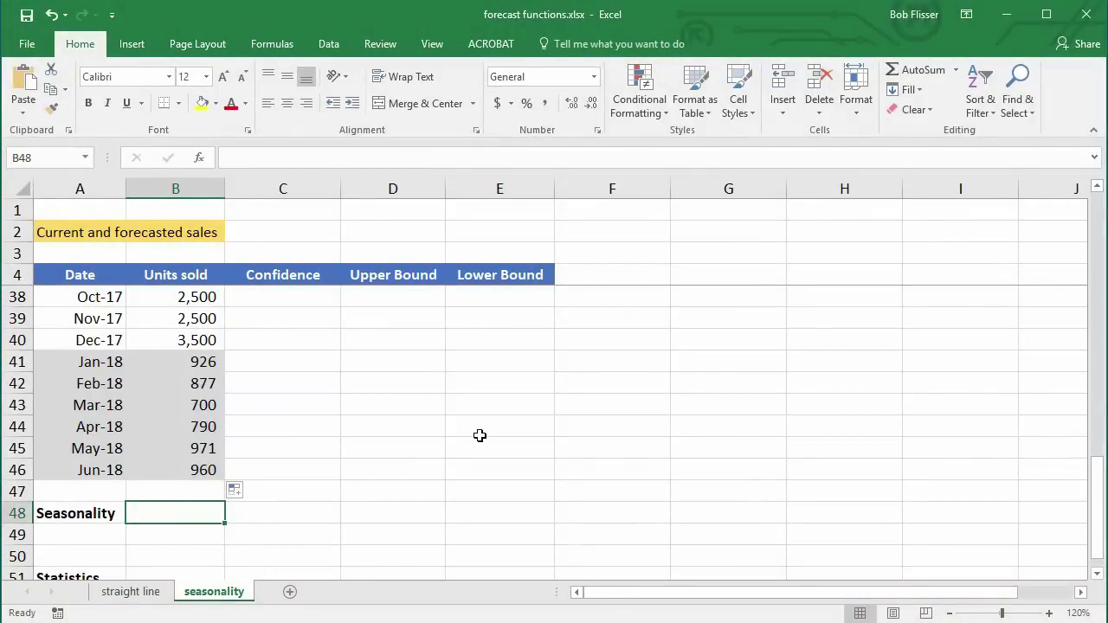
{"action": "type", "text": "=for"}
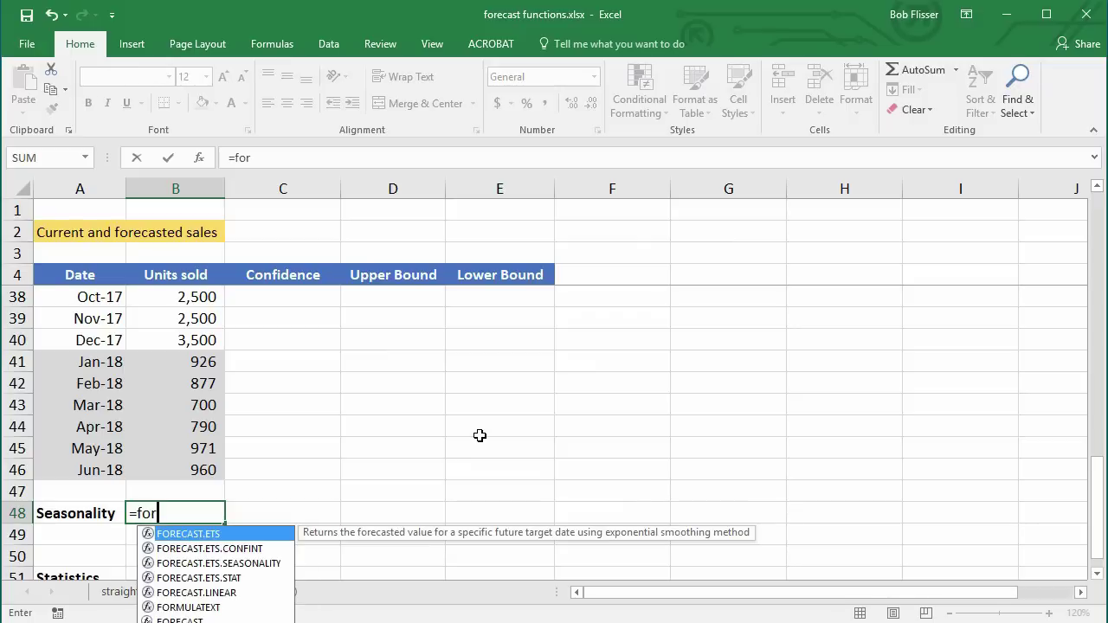
{"action": "key", "text": "Down"}
{"action": "key", "text": "Down"}
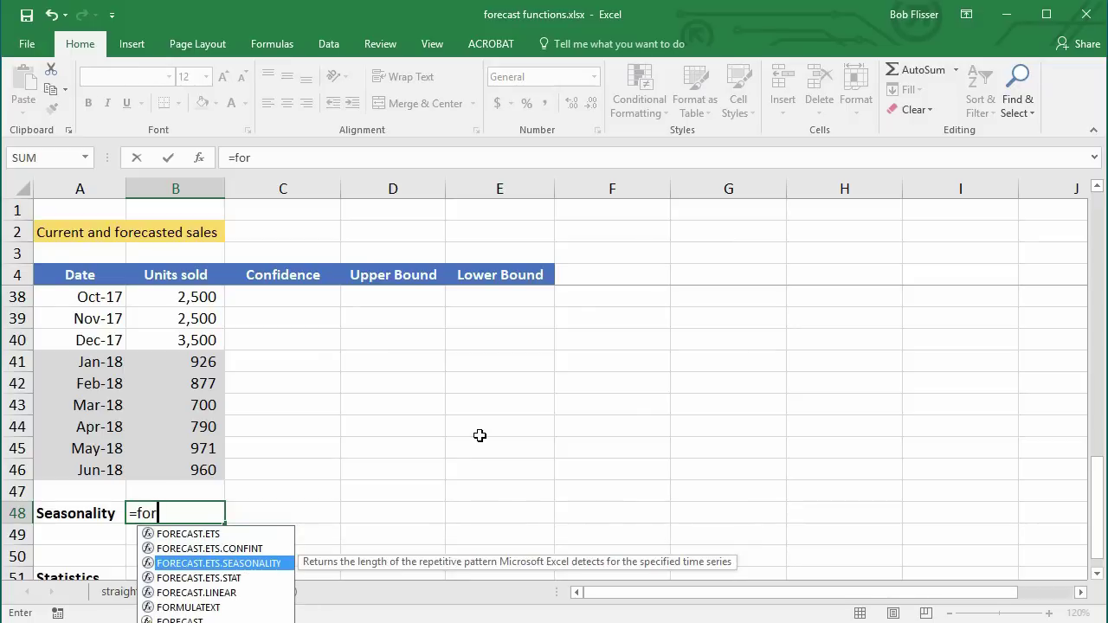
{"action": "key", "text": "Tab"}
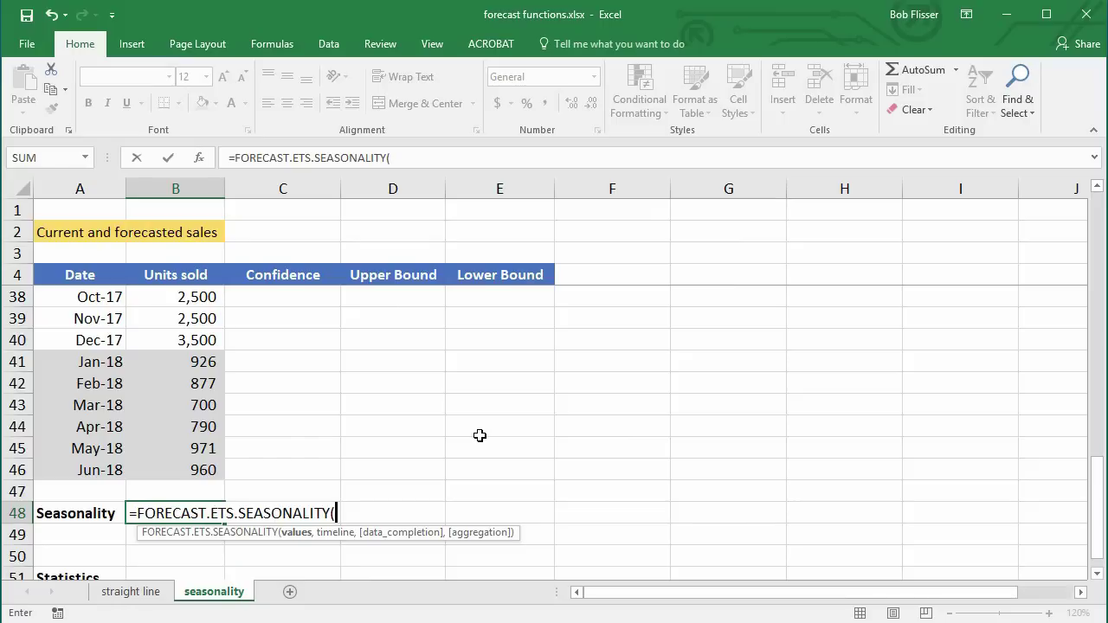
Step: Complete the B48 formula with the named range units_sheet_2 as values and dates_sheet_2 as timeline
{"action": "key", "text": "F3"}
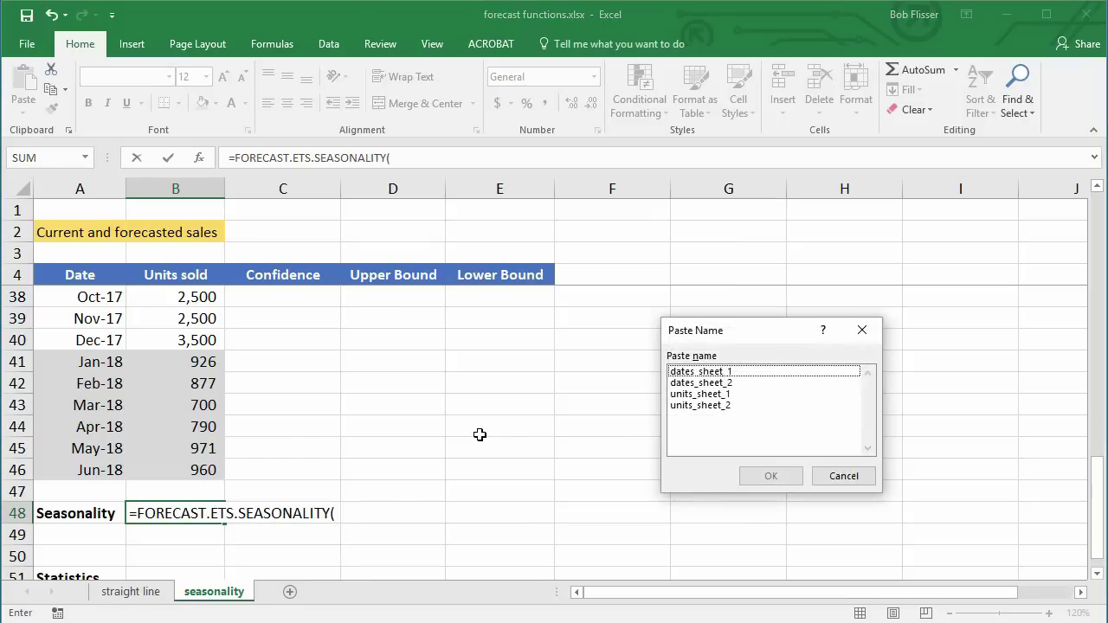
{"action": "double_click", "coordinate": [732, 406]}
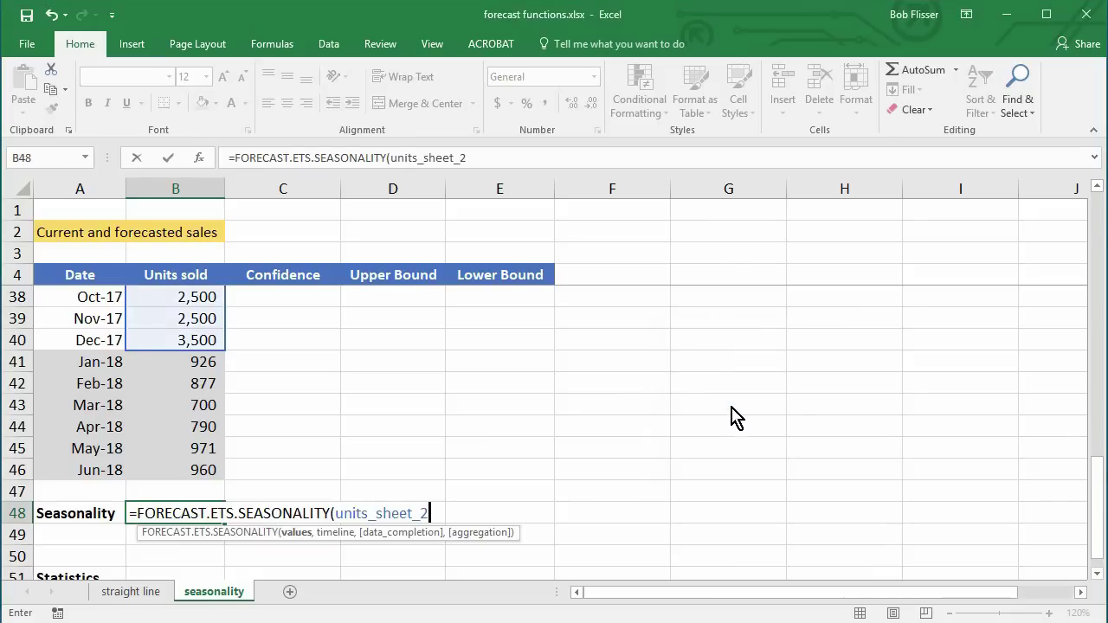
{"action": "type", "text": ","}
{"action": "key", "text": "F3"}
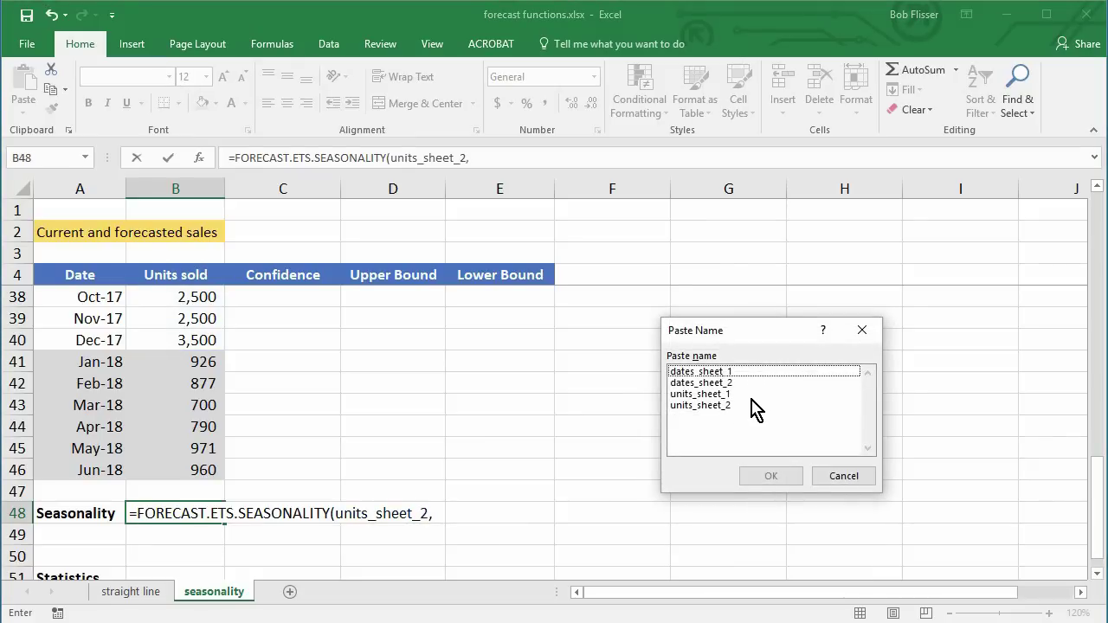
{"action": "double_click", "coordinate": [735, 382]}
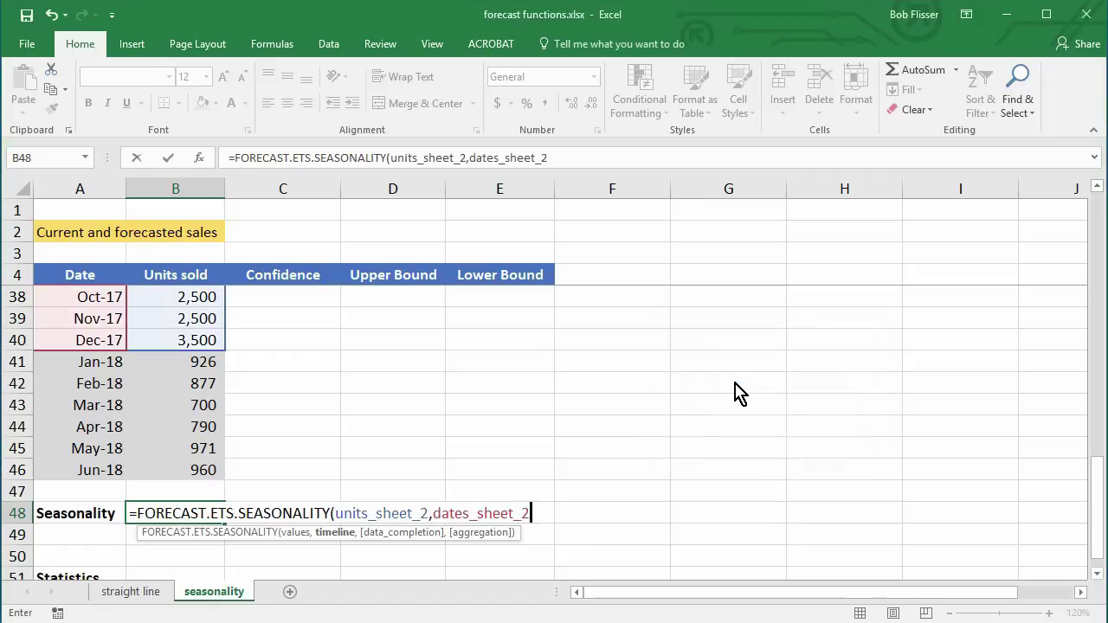
{"action": "type", "text": ")"}
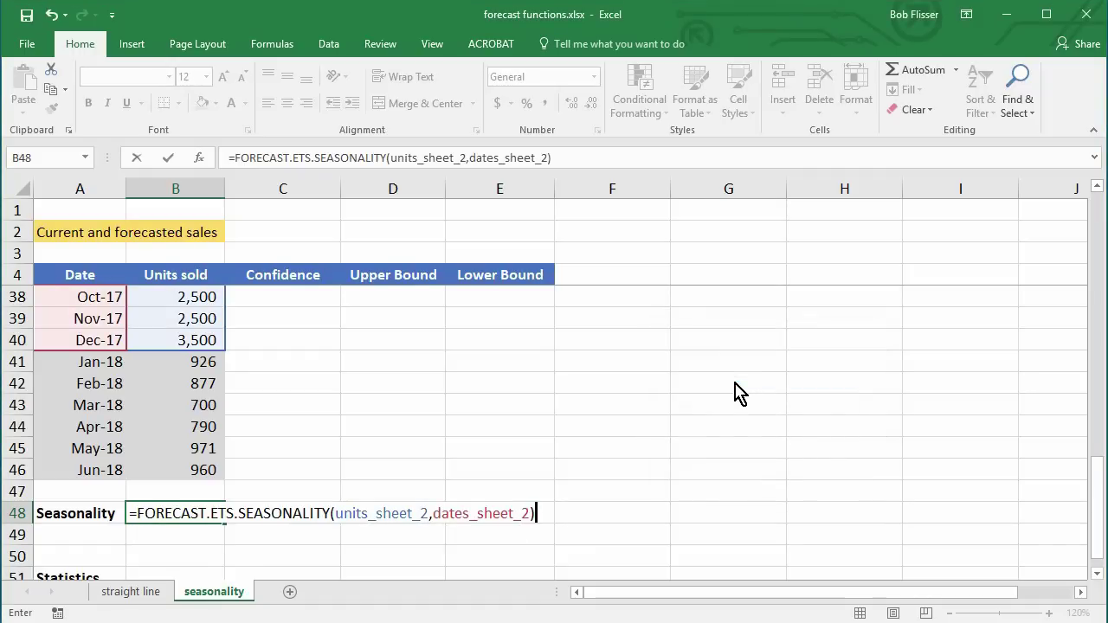
{"action": "key", "text": "Return"}
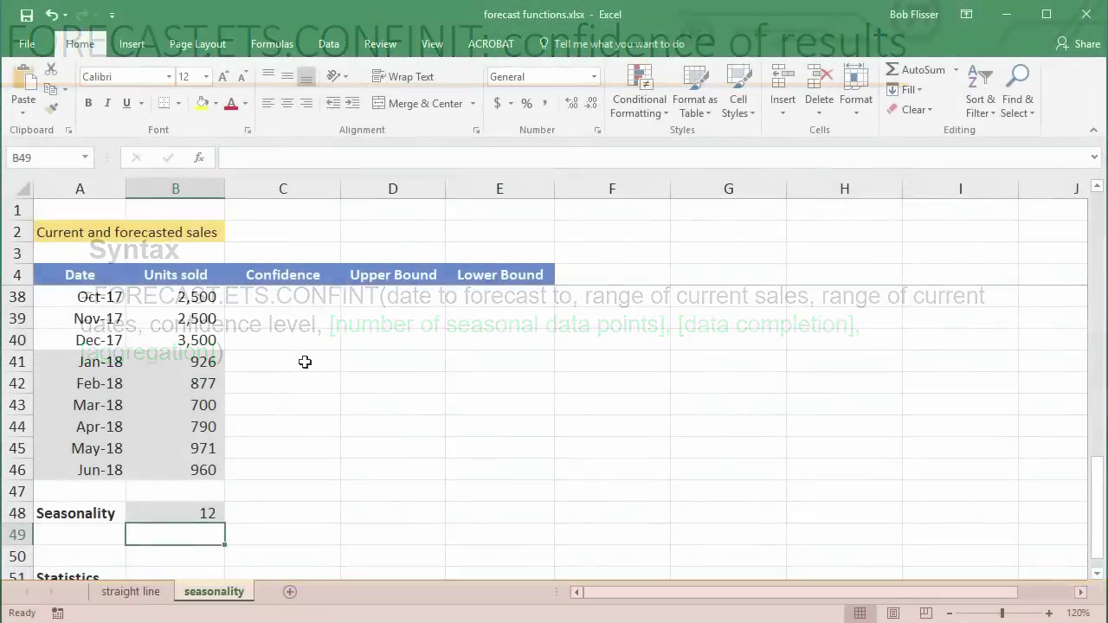
Step: Start a FORECAST.ETS.CONFINT formula in Confidence cell C41 with the Jan-18 date in A41 as target_date
{"action": "left_click", "coordinate": [295, 362]}
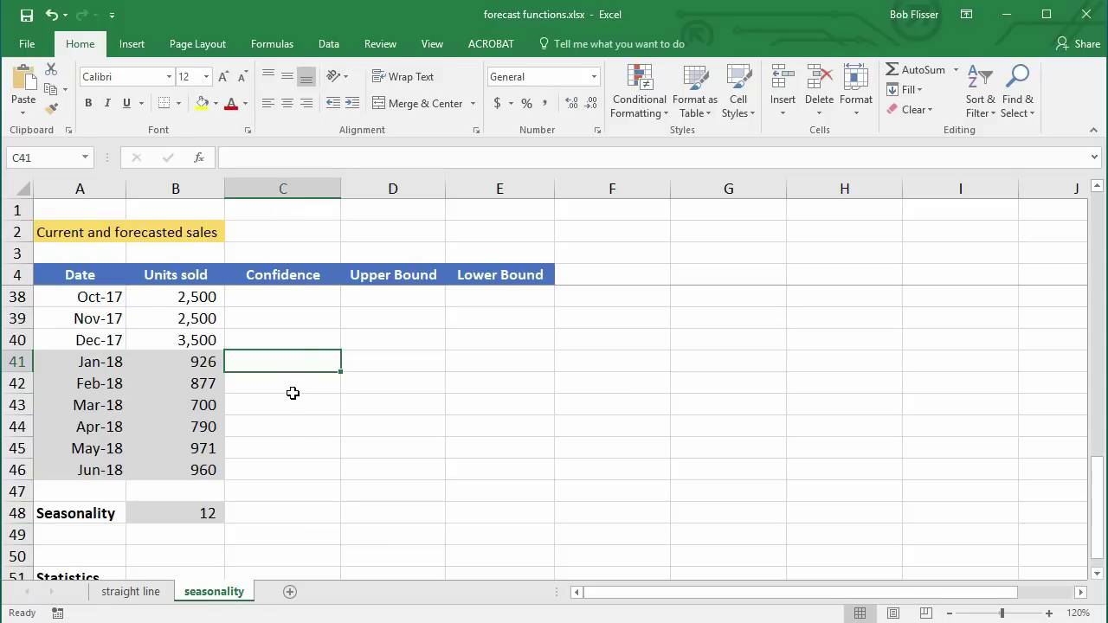
{"action": "type", "text": "="}
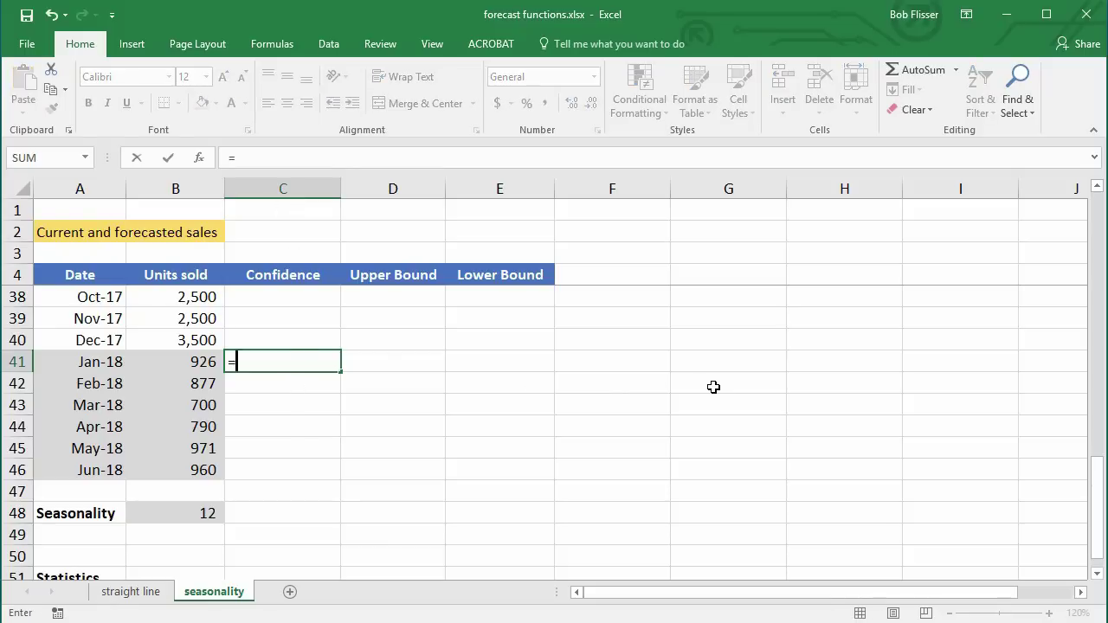
{"action": "type", "text": "fore"}
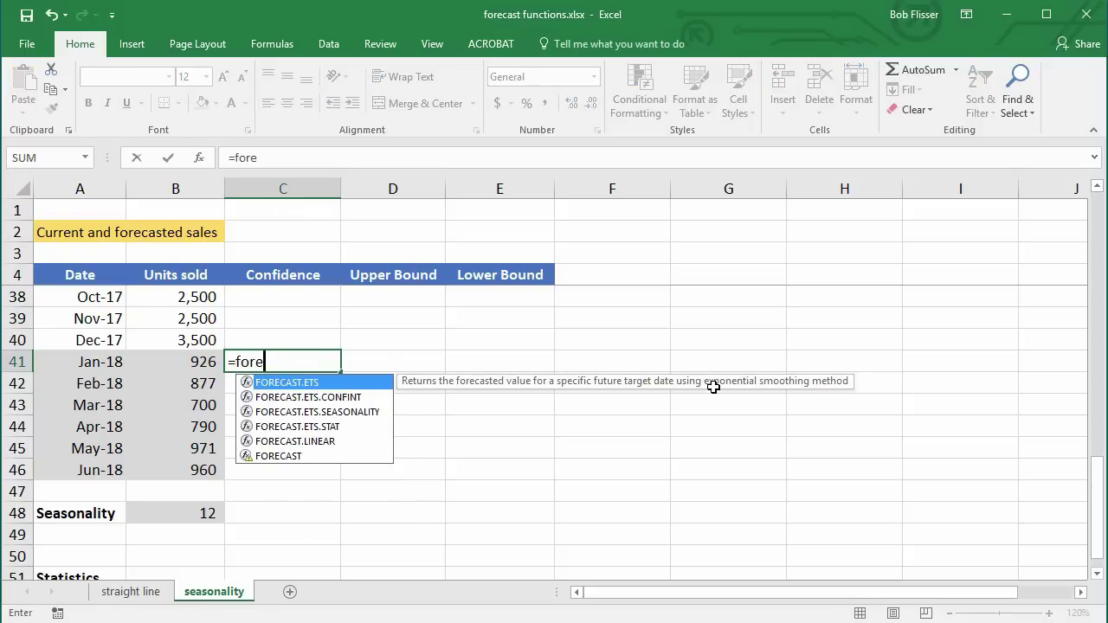
{"action": "key", "text": "Down"}
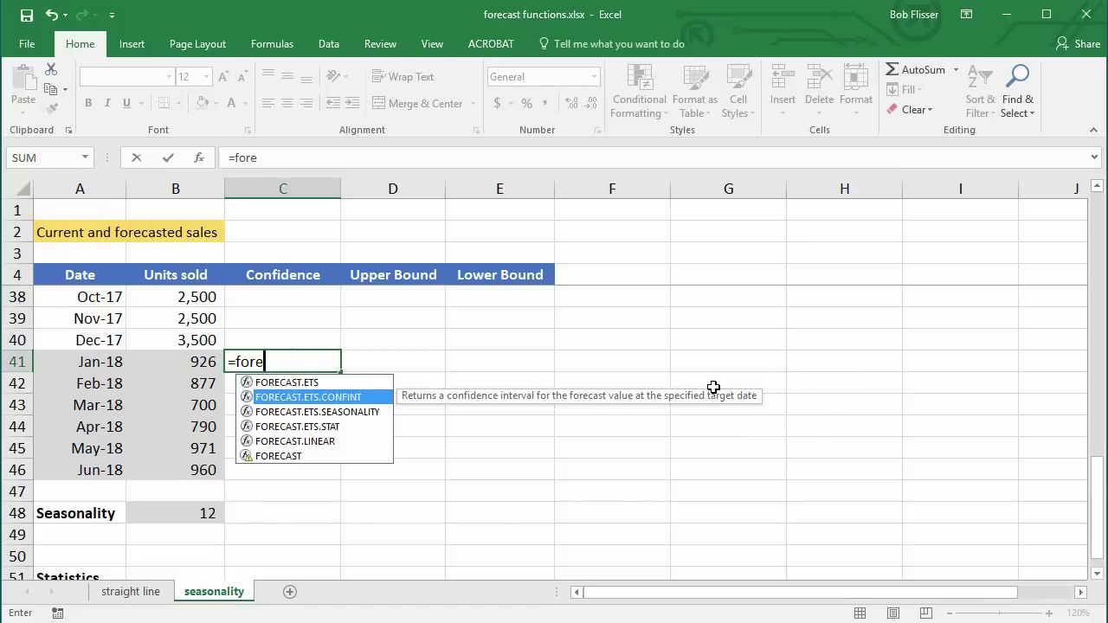
{"action": "key", "text": "Tab"}
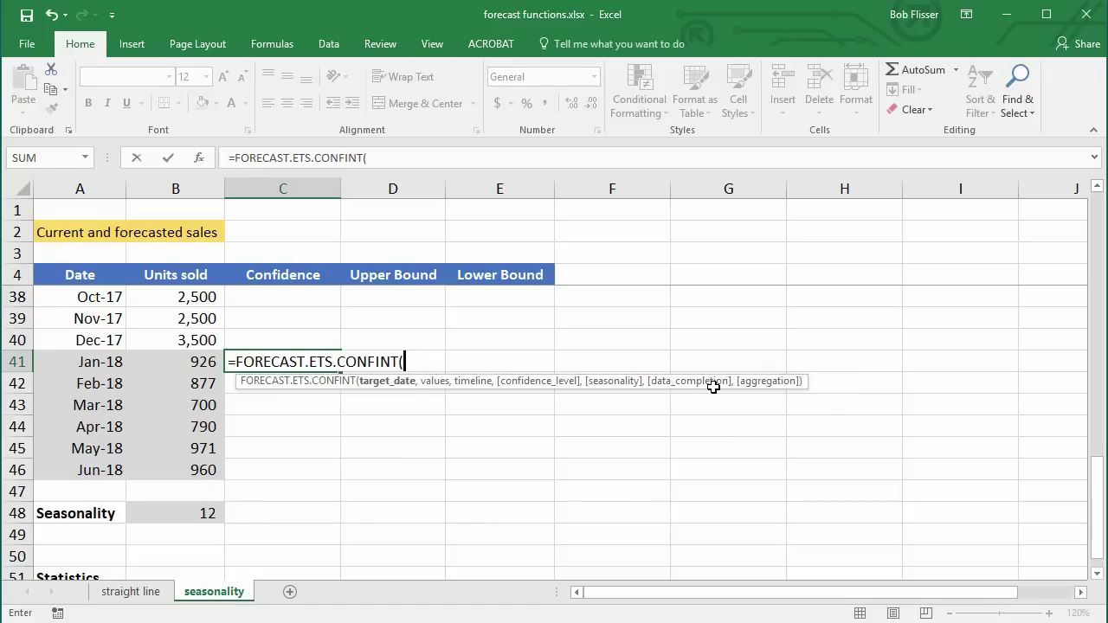
{"action": "left_click", "coordinate": [101, 364]}
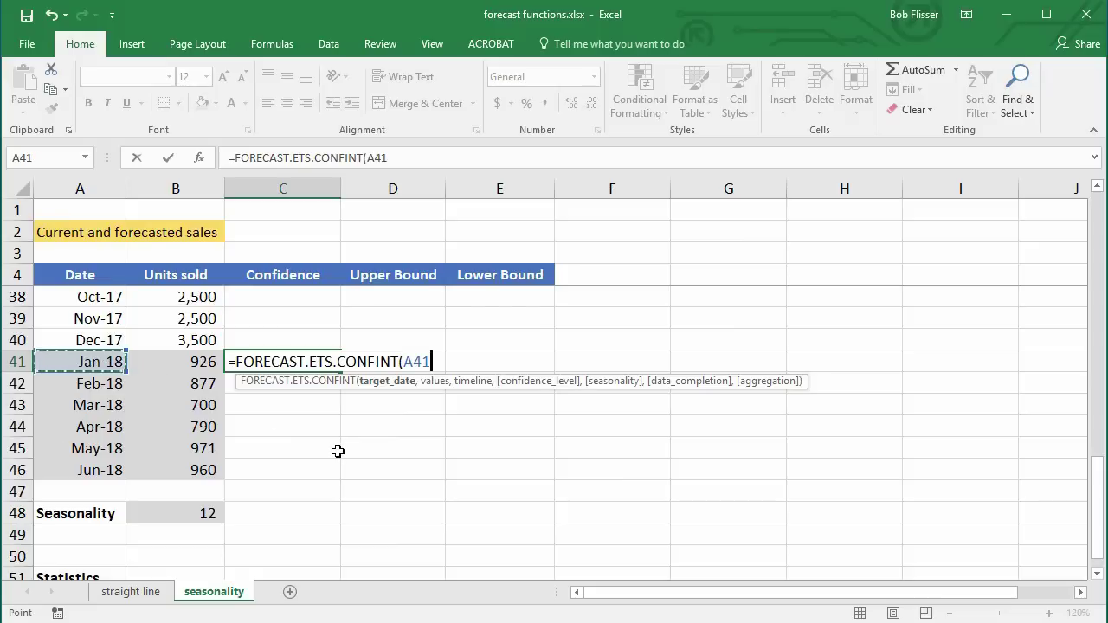
{"action": "type", "text": ","}
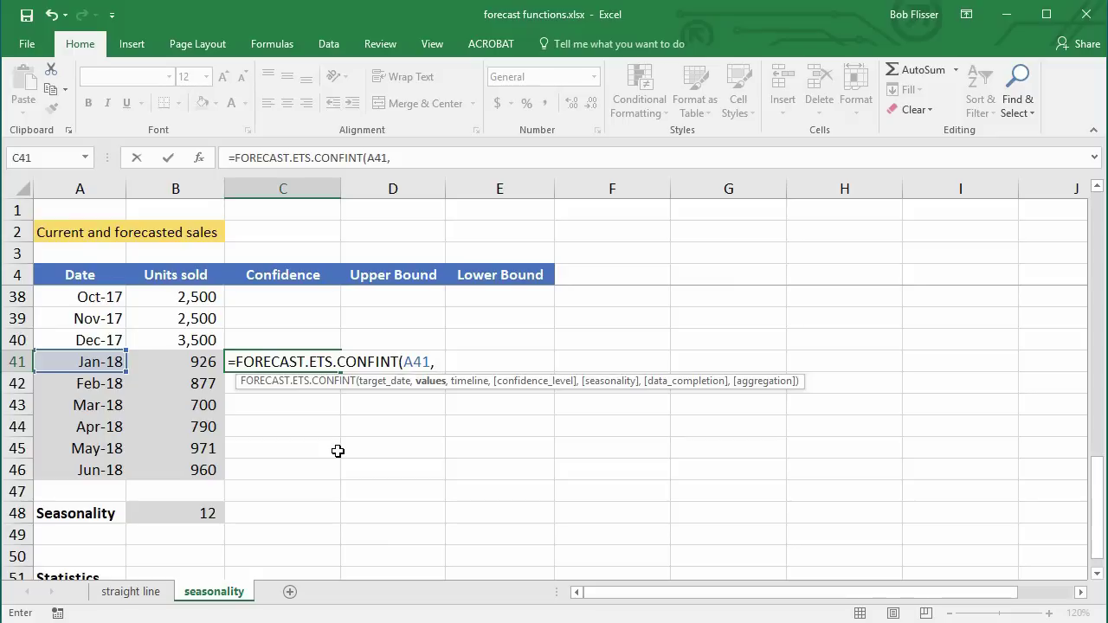
Step: Complete the C41 confidence formula with units_sheet_2 as values and dates_sheet_2 as timeline, leaving the optional arguments out
{"action": "key", "text": "F3"}
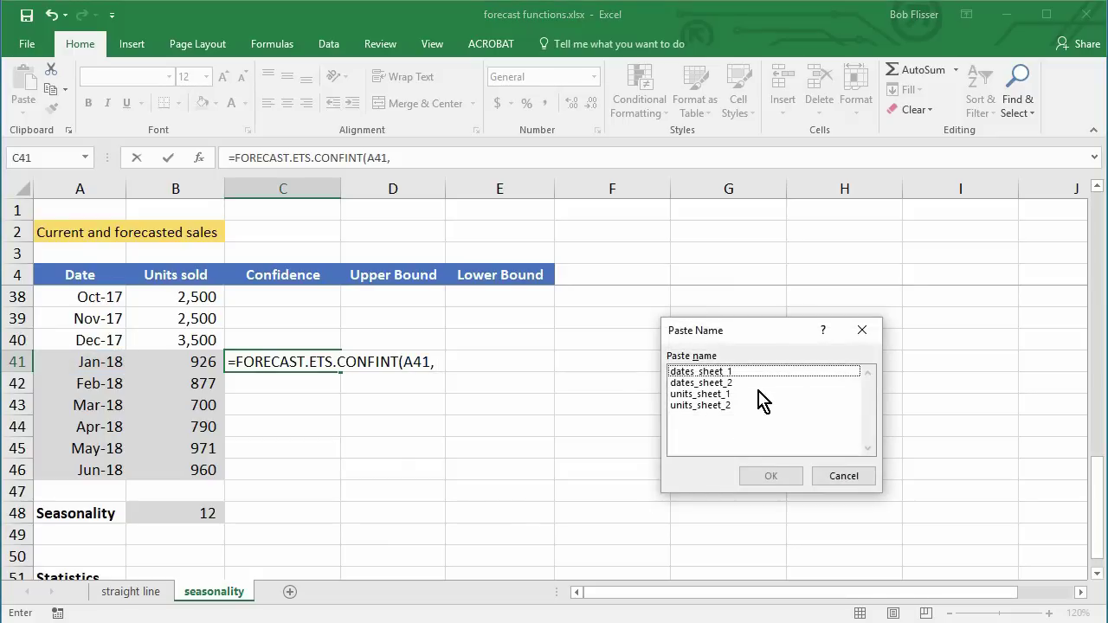
{"action": "double_click", "coordinate": [718, 405]}
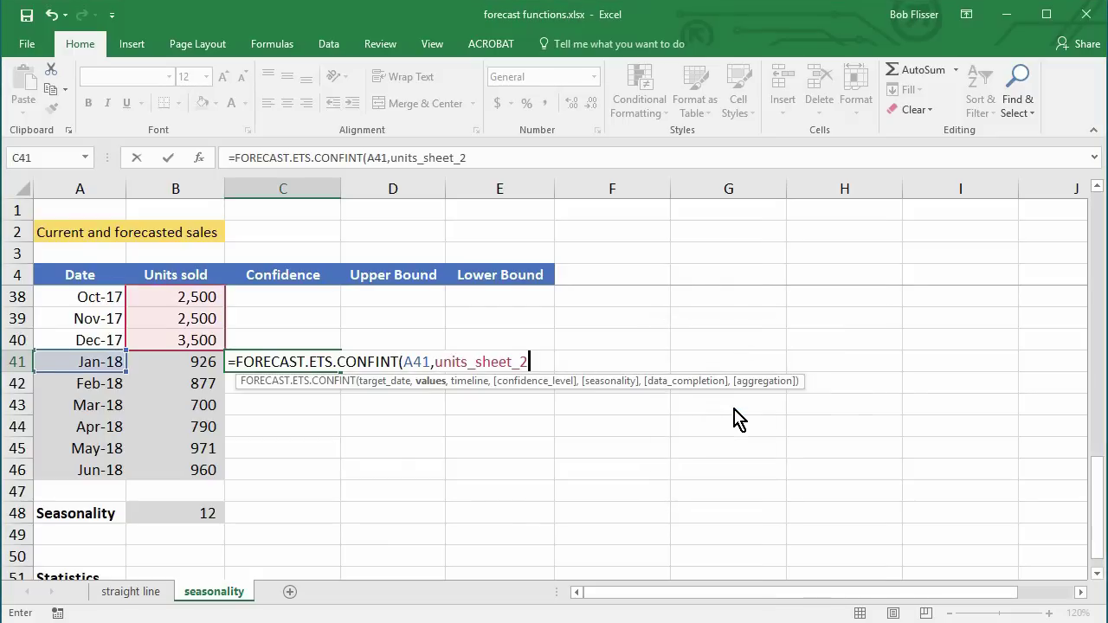
{"action": "type", "text": ","}
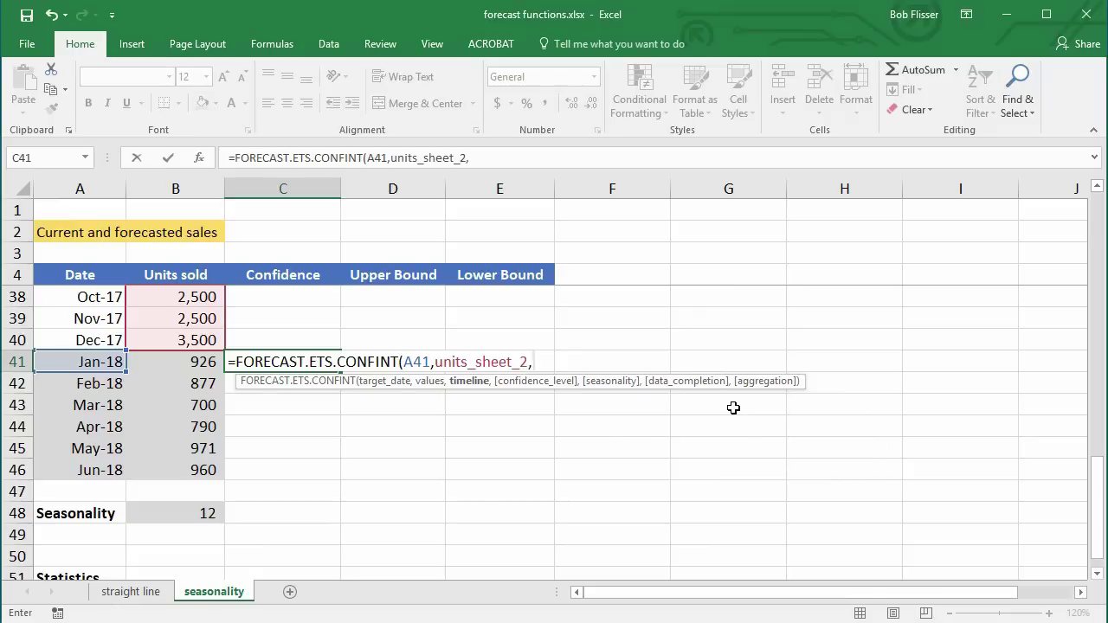
{"action": "key", "text": "F3"}
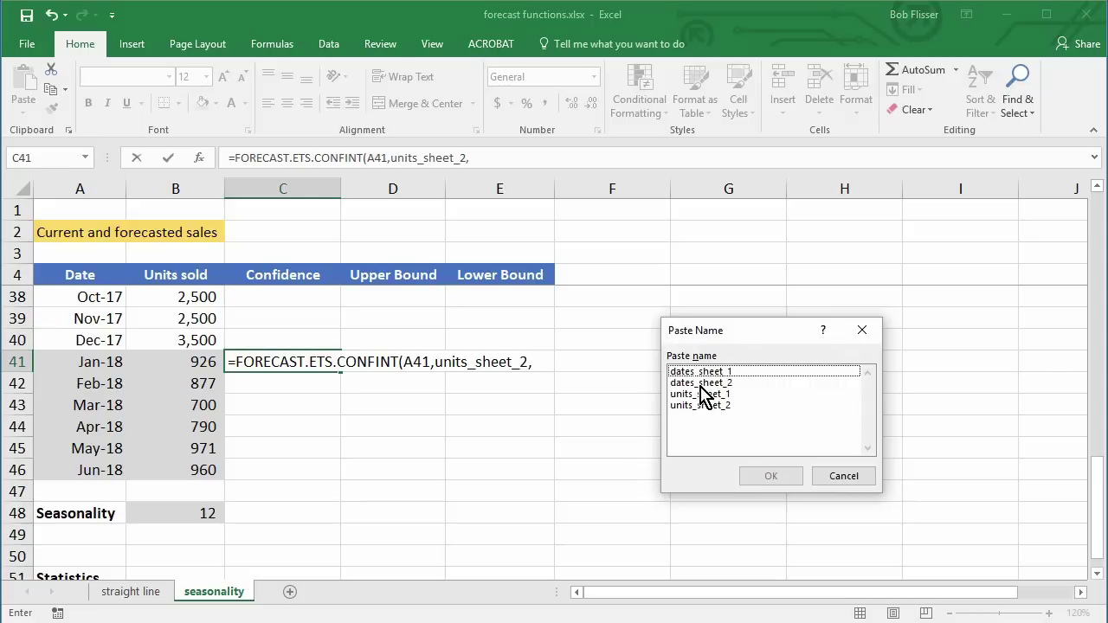
{"action": "double_click", "coordinate": [703, 383]}
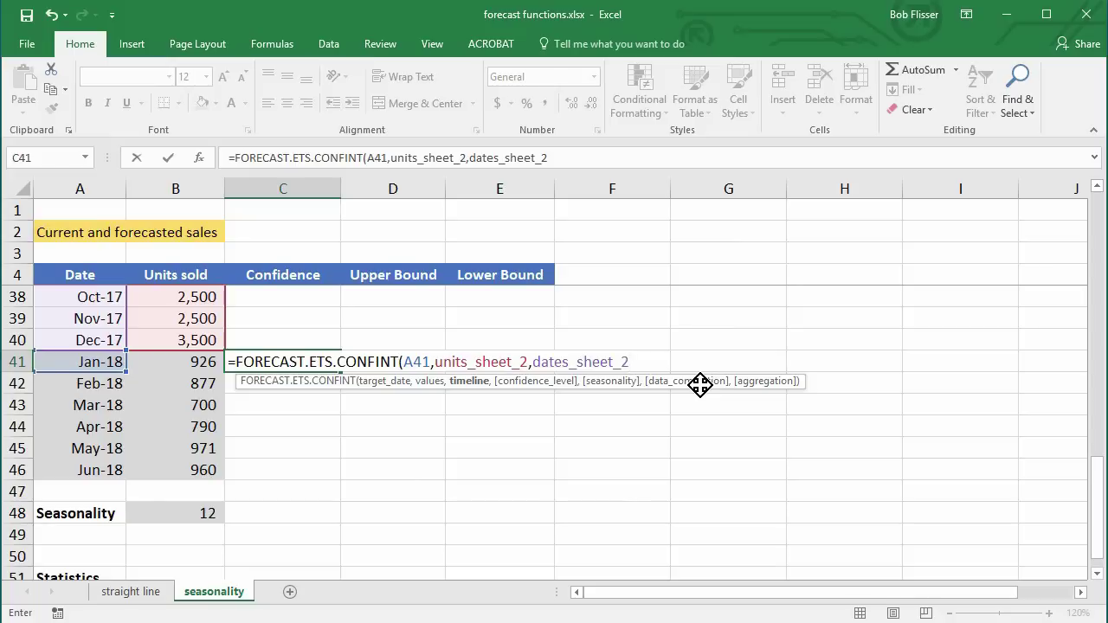
{"action": "key", "text": "Return"}
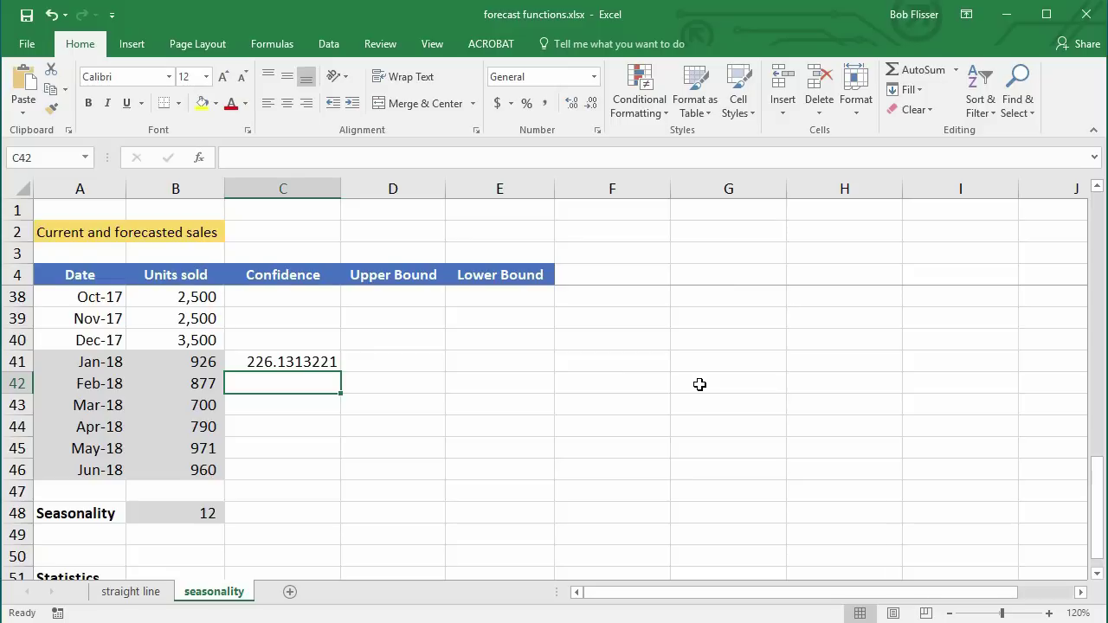
Step: Fill the confidence formula from C41 down through C46 and reduce the filled cells to zero decimal places
{"action": "left_click", "coordinate": [290, 360]}
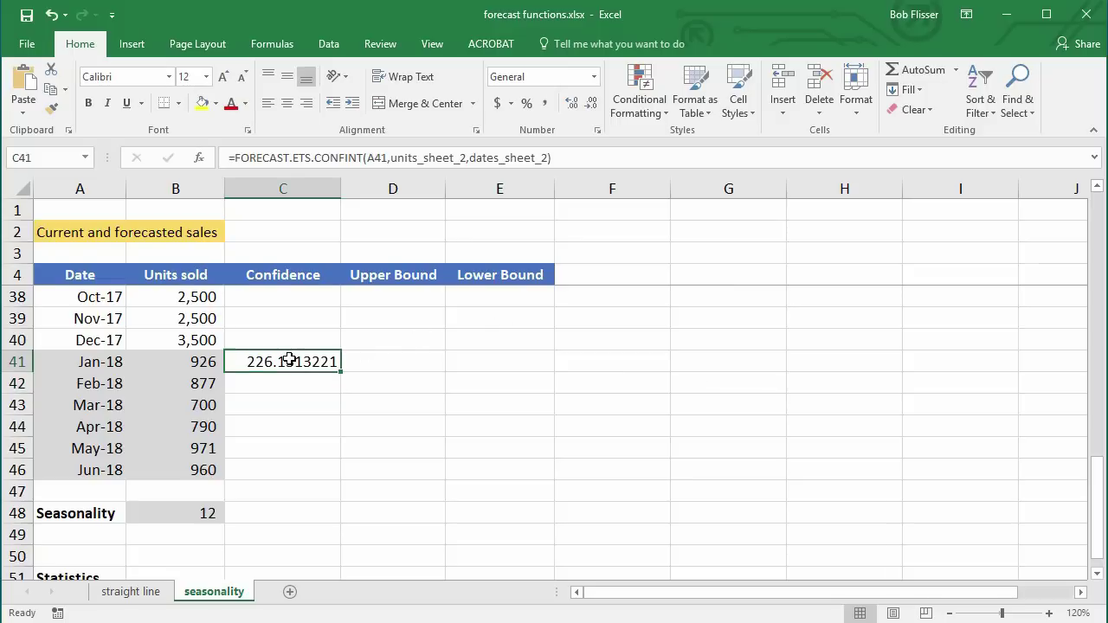
{"action": "double_click", "coordinate": [340, 374]}
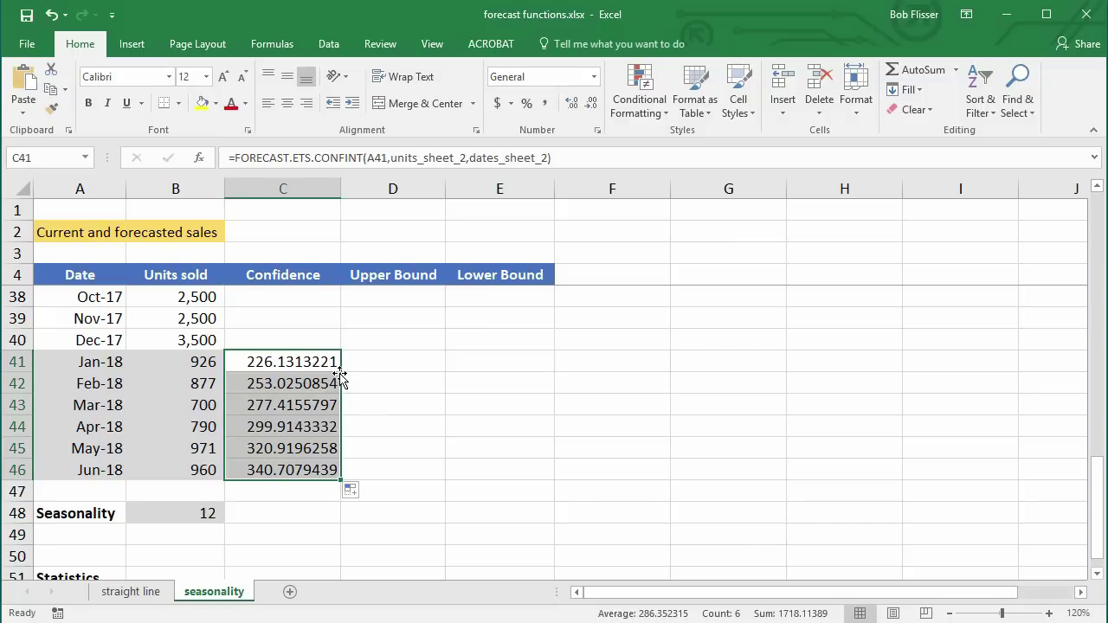
{"action": "left_click", "coordinate": [592, 104]}
{"action": "left_click", "coordinate": [592, 105]}
{"action": "left_click", "coordinate": [592, 105]}
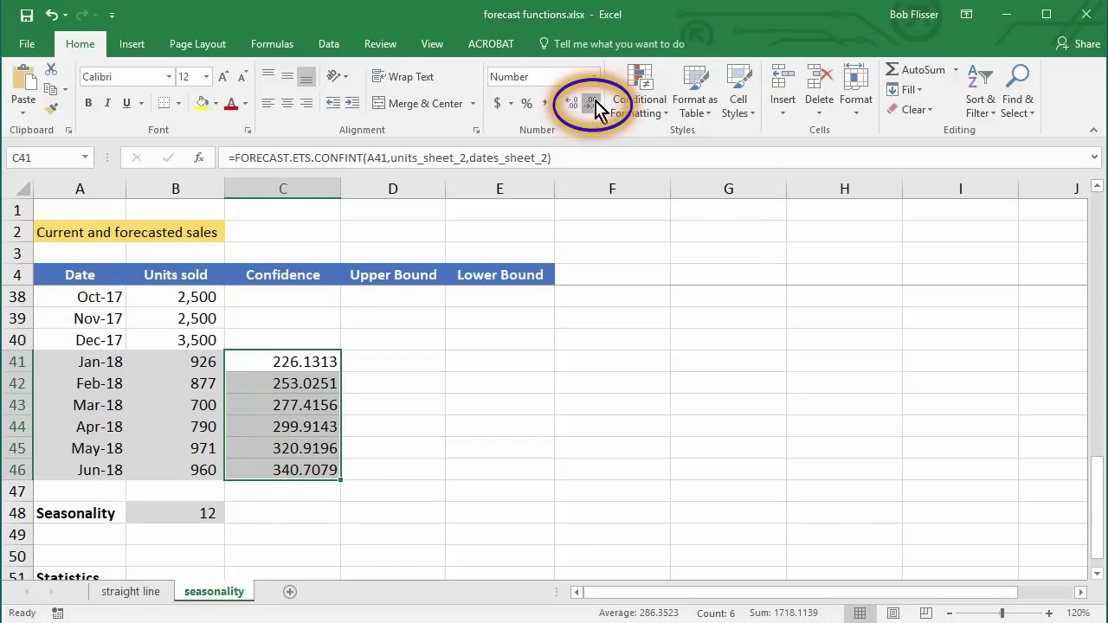
{"action": "left_click", "coordinate": [593, 105]}
{"action": "left_click", "coordinate": [593, 105]}
{"action": "left_click", "coordinate": [593, 105]}
{"action": "left_click", "coordinate": [593, 105]}
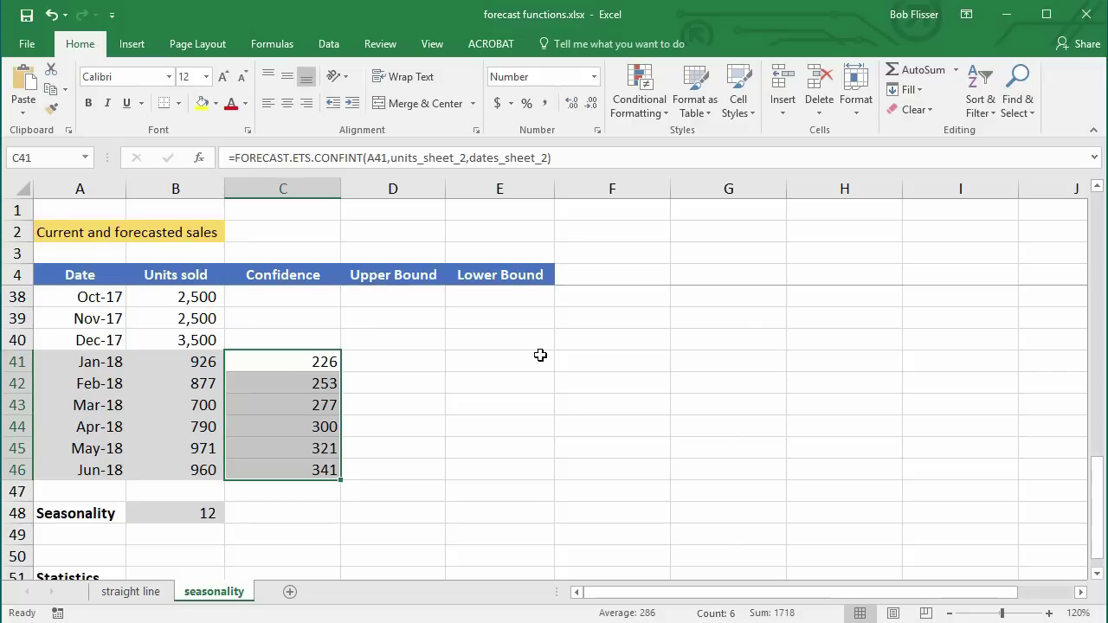
Step: Enter the Upper Bound formula =B41+C41 in cell D41 and fill it down through D46
{"action": "left_click", "coordinate": [387, 359]}
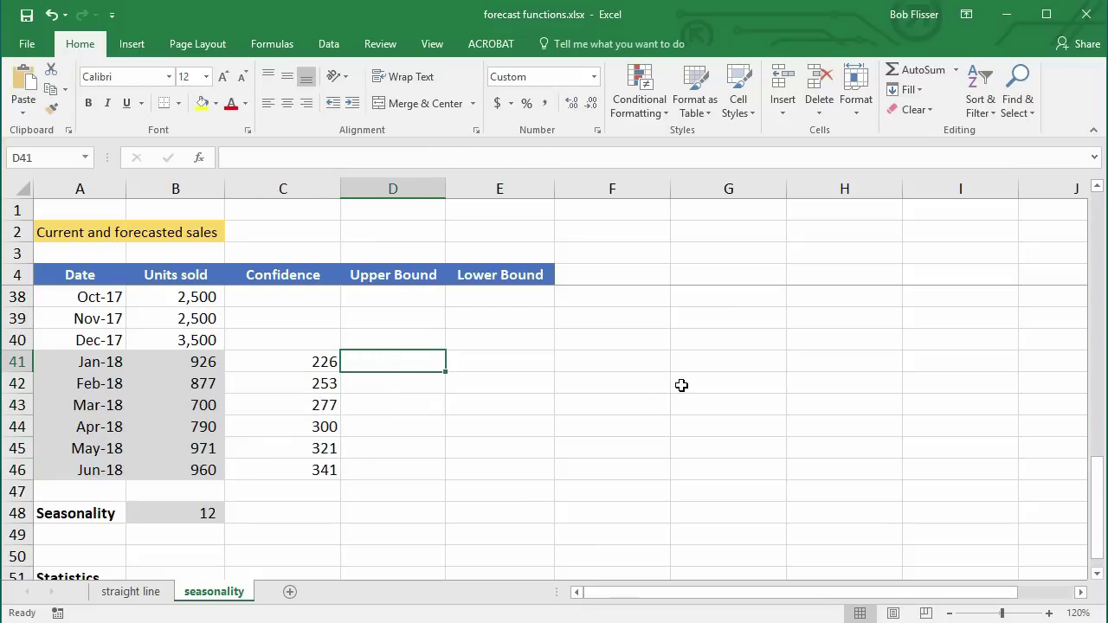
{"action": "type", "text": "="}
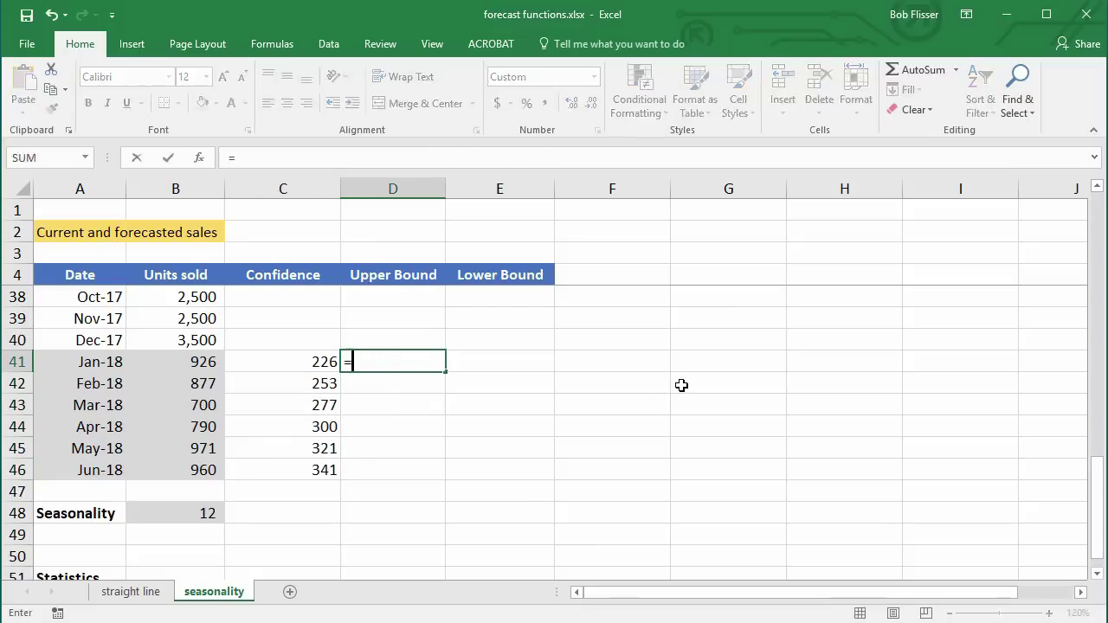
{"action": "left_click", "coordinate": [191, 365]}
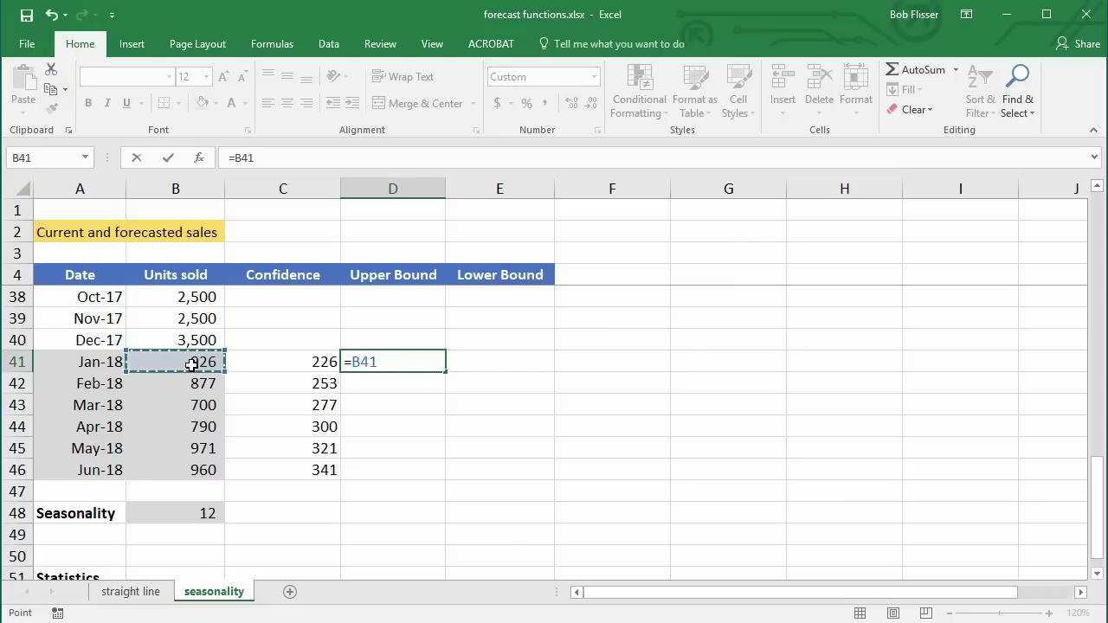
{"action": "type", "text": "+"}
{"action": "left_click", "coordinate": [307, 362]}
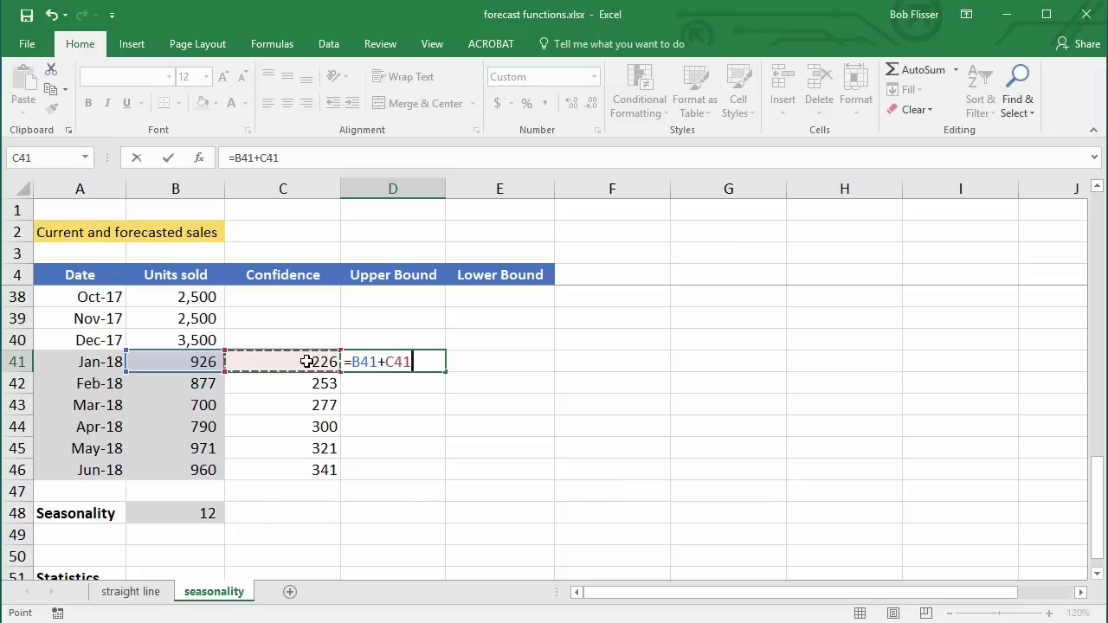
{"action": "key", "text": "ctrl+Return"}
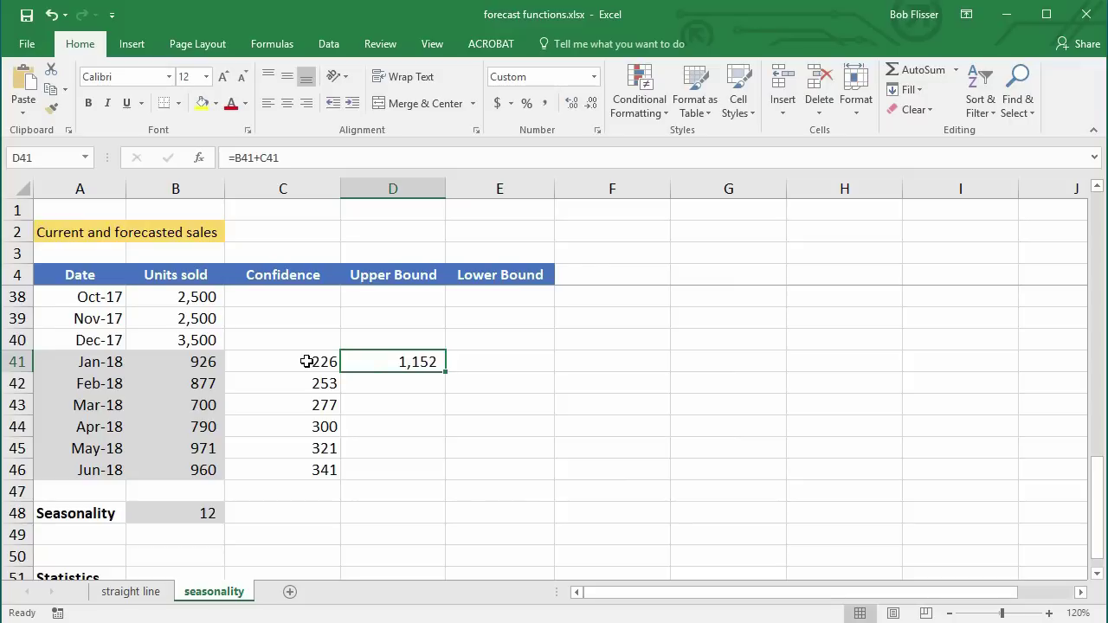
{"action": "left_click_drag", "start_coordinate": [446, 373], "coordinate": [446, 373]}
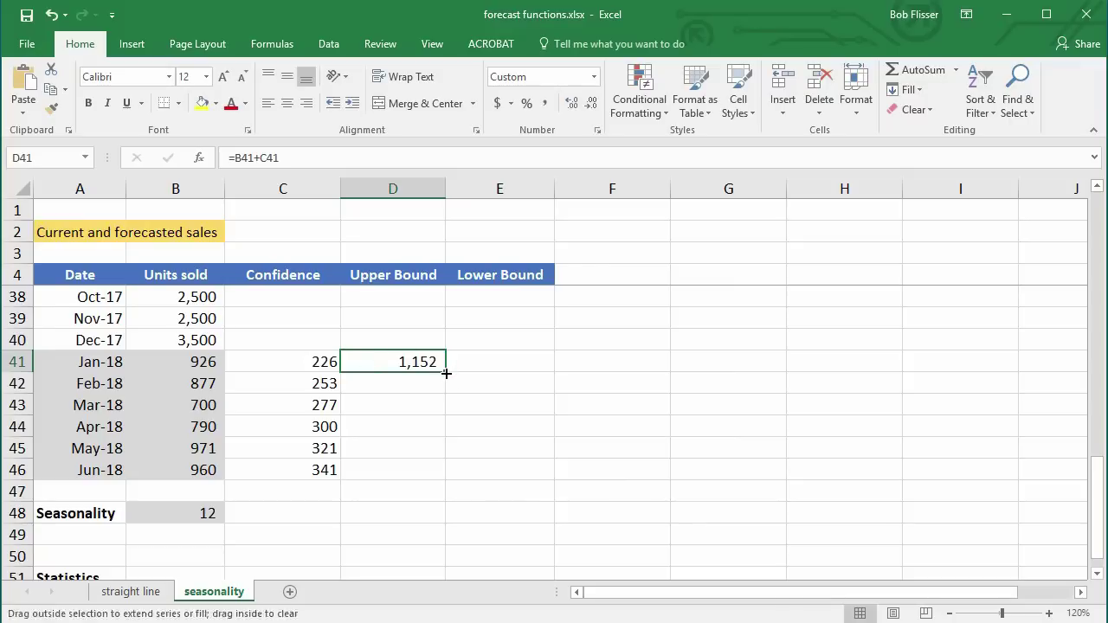
{"action": "double_click", "coordinate": [445, 373]}
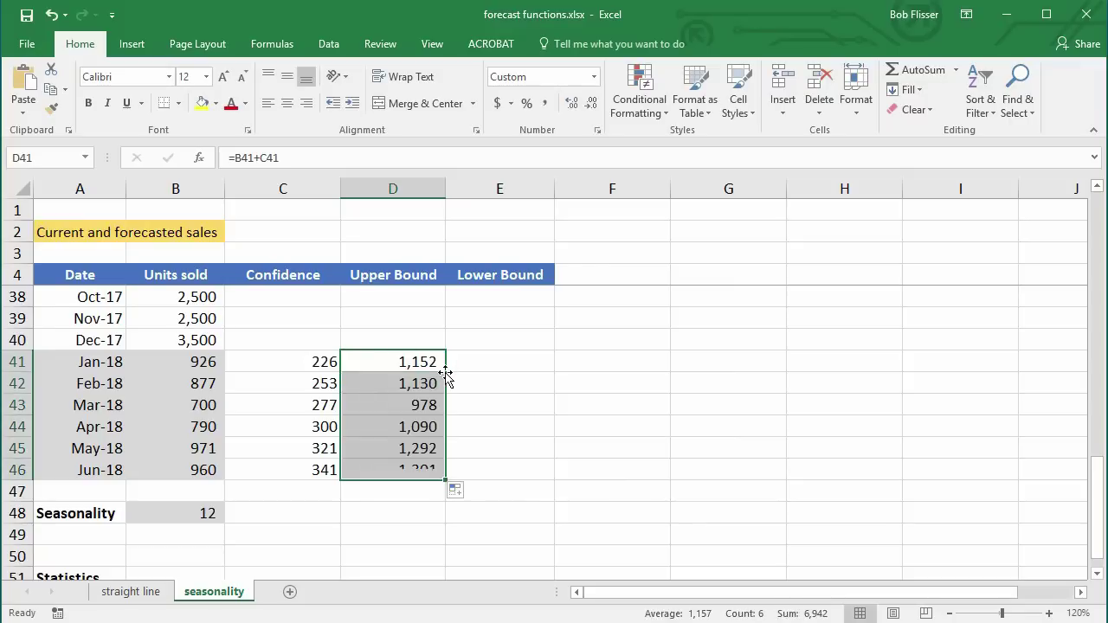
Step: Enter the Lower Bound formula =B41-C41 in cell E41 and fill it down through E46
{"action": "left_click", "coordinate": [504, 365]}
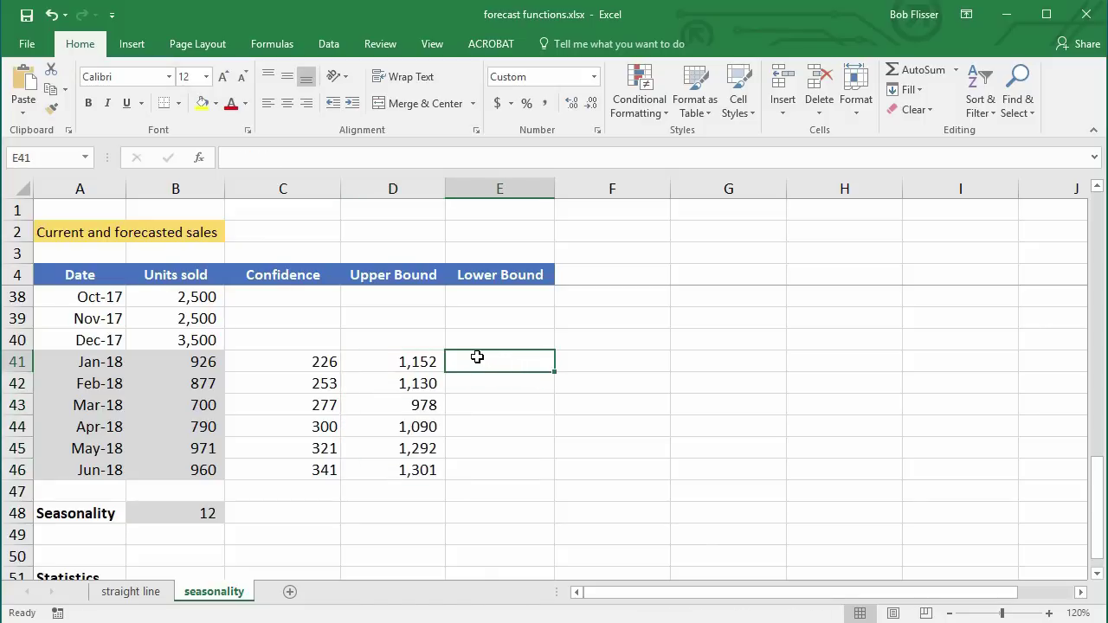
{"action": "type", "text": "="}
{"action": "left_click", "coordinate": [195, 362]}
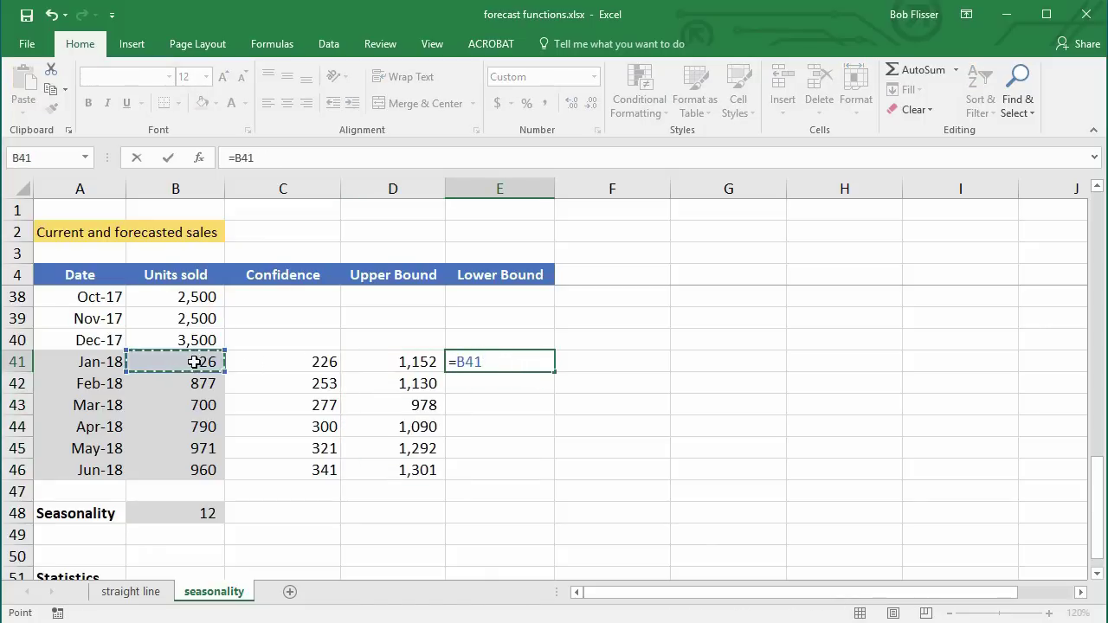
{"action": "type", "text": "-"}
{"action": "left_click", "coordinate": [285, 362]}
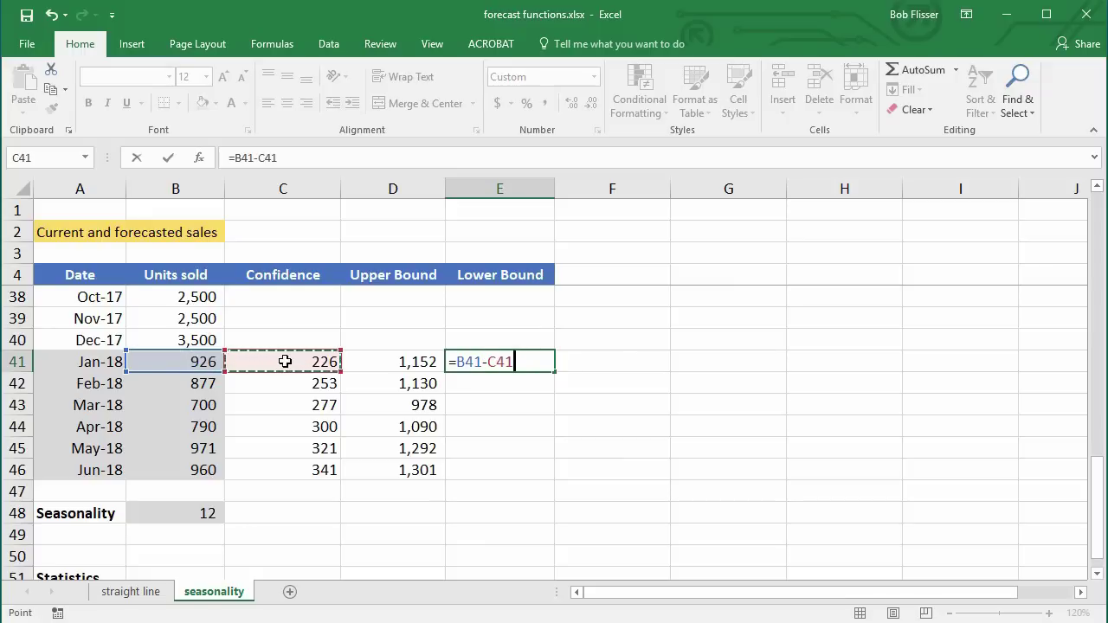
{"action": "key", "text": "ctrl+Return"}
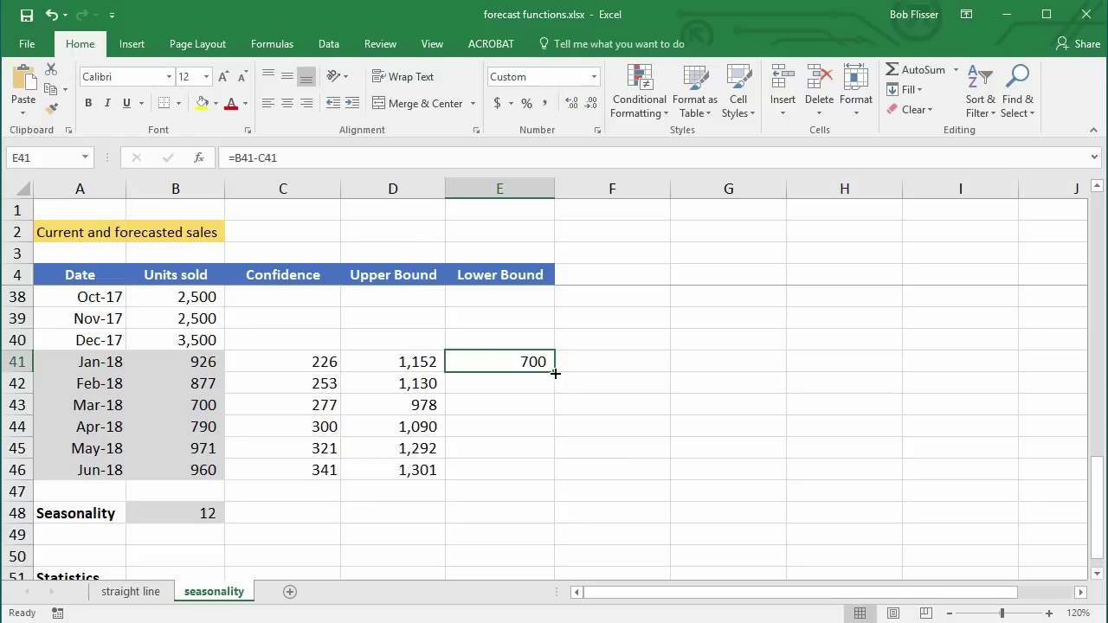
{"action": "double_click", "coordinate": [554, 372]}
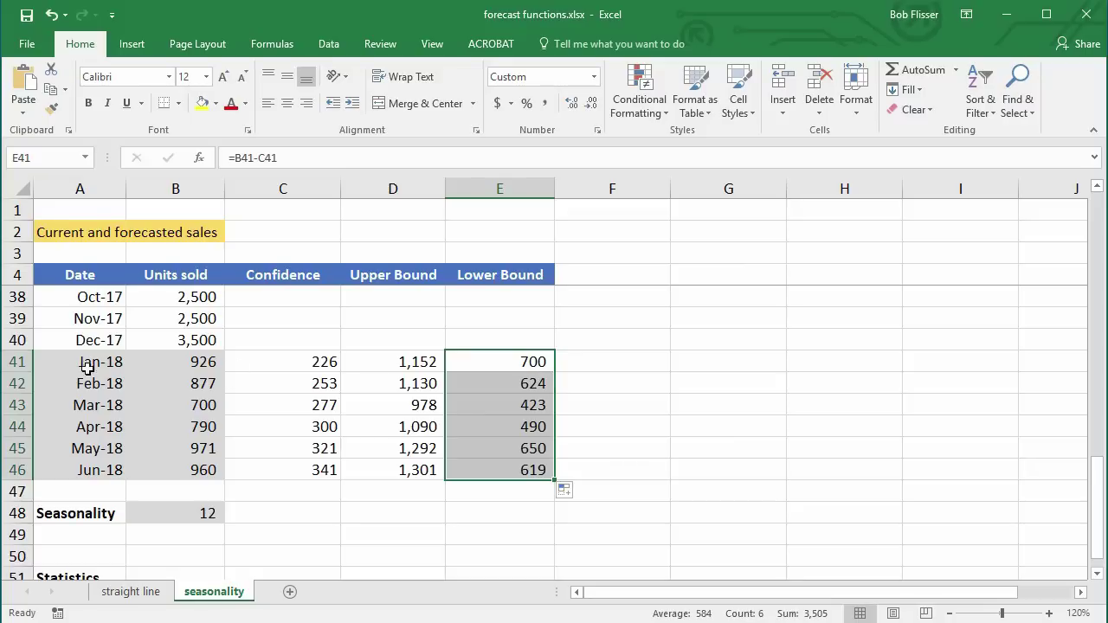
Step: Enter =FORECAST.ETS.STAT(units_sheet_2,dates_sheet_2,2) in Statistics cell B51, choosing the Beta parameter as the statistic type
{"action": "left_click", "coordinate": [180, 361]}
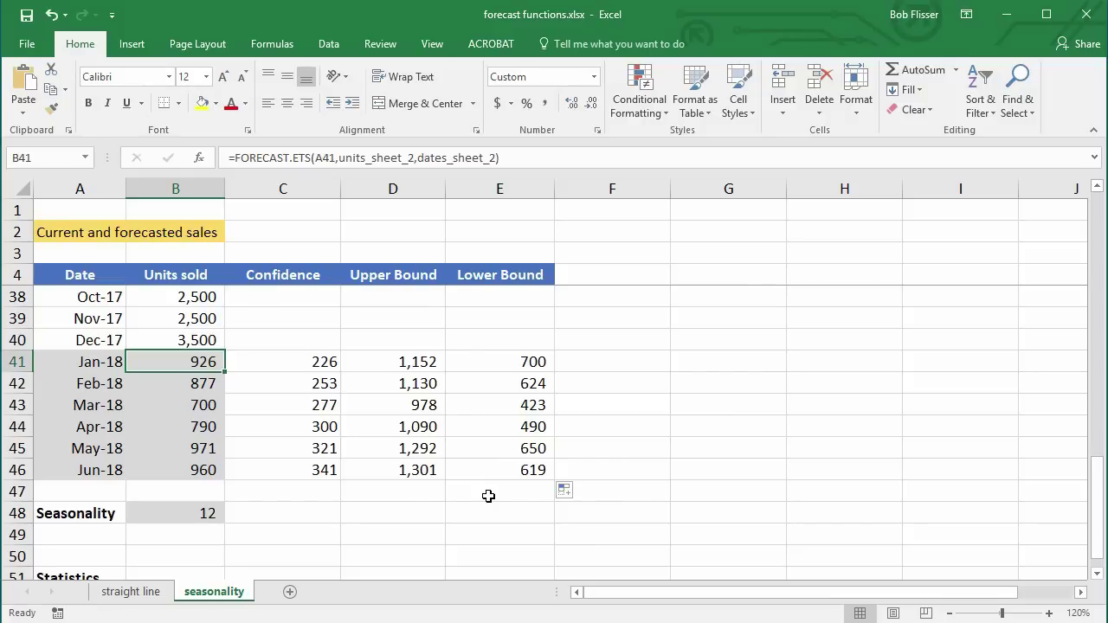
{"action": "scroll", "coordinate": [488, 496], "scroll_direction": "down", "scroll_amount": 1}
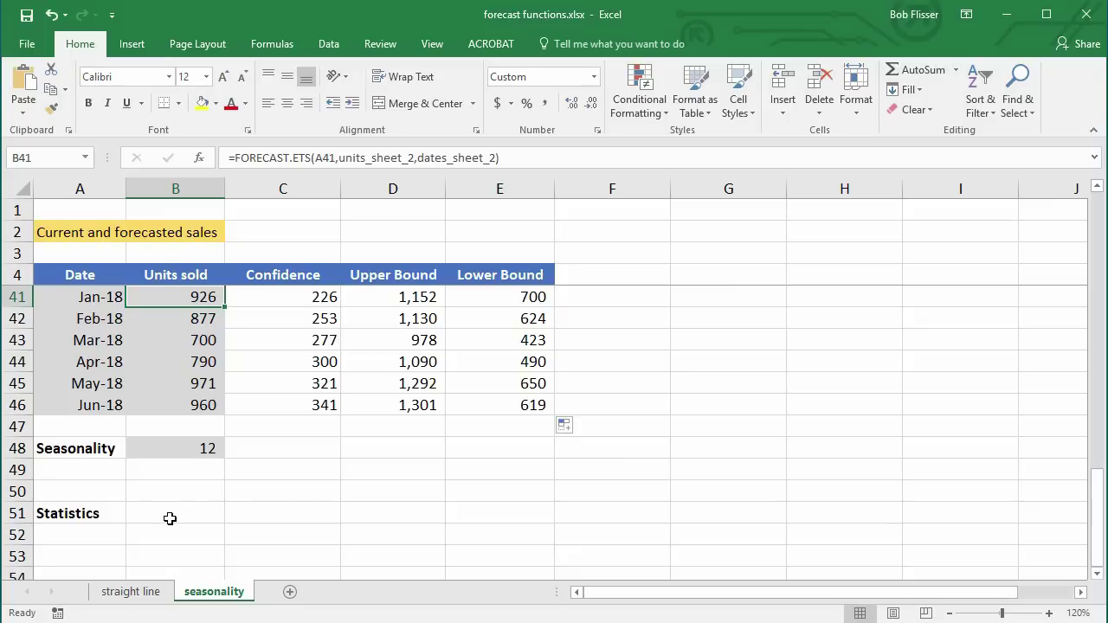
{"action": "left_click", "coordinate": [170, 517]}
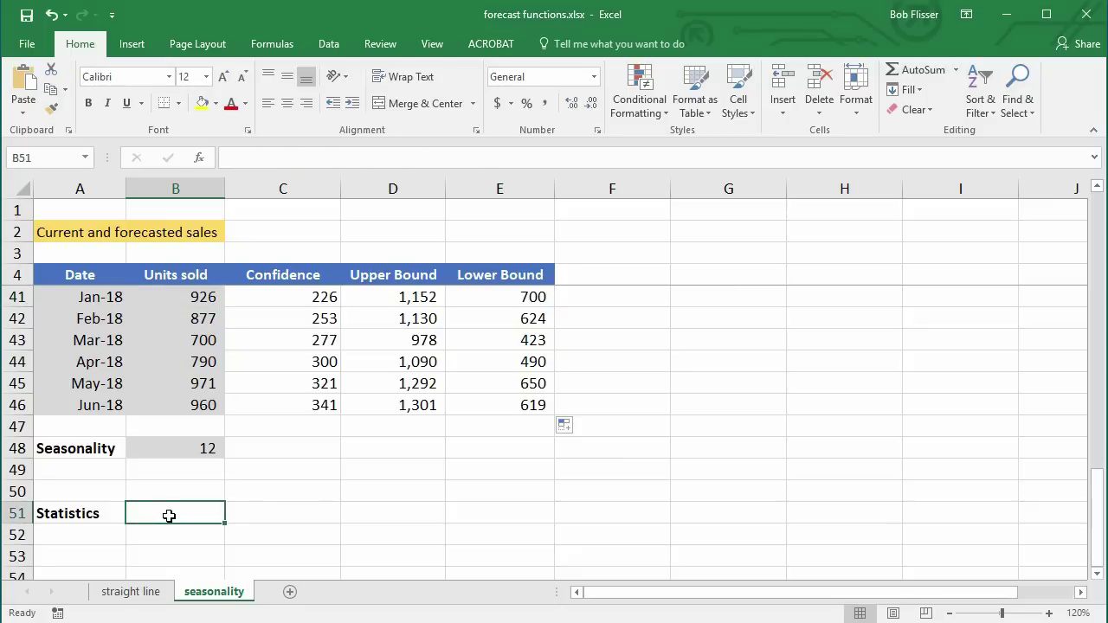
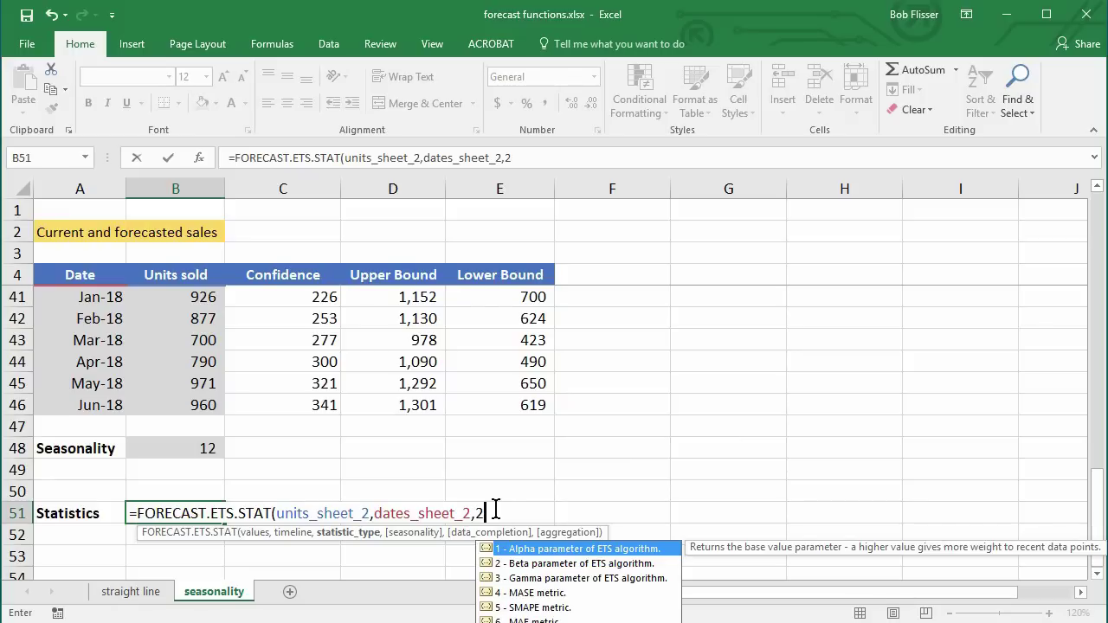
{"action": "key", "text": "BackSpace"}
{"action": "double_click", "coordinate": [520, 565]}
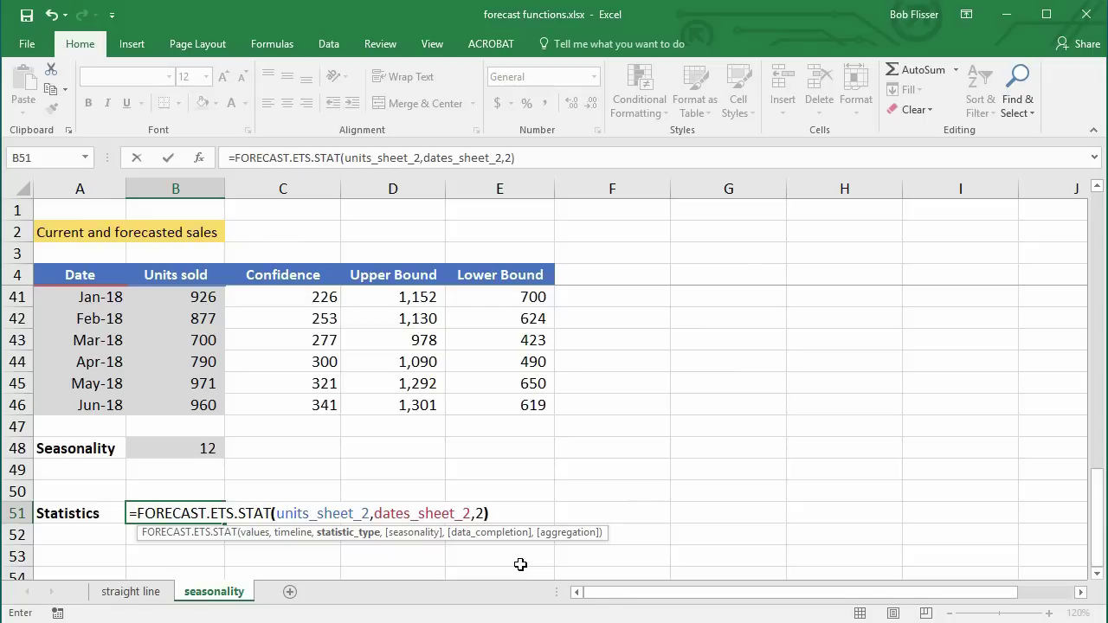
{"action": "type", "text": ")"}
{"action": "key", "text": "Return"}
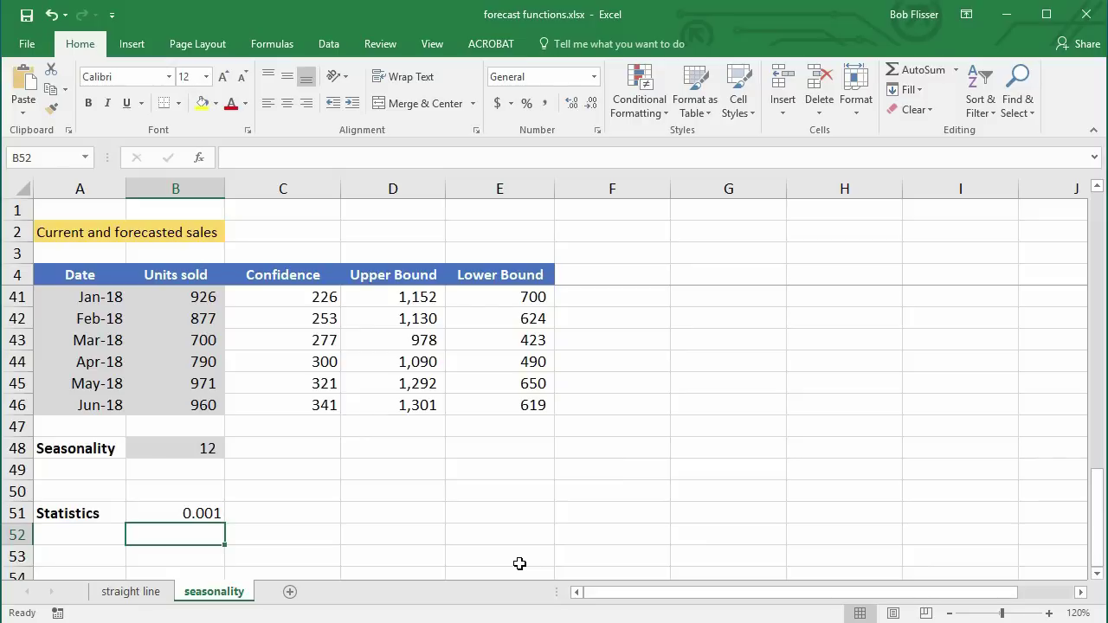
Step: Select the entire Date-to-Lower Bound table and start a Forecast Sheet from it
{"action": "left_click", "coordinate": [190, 340]}
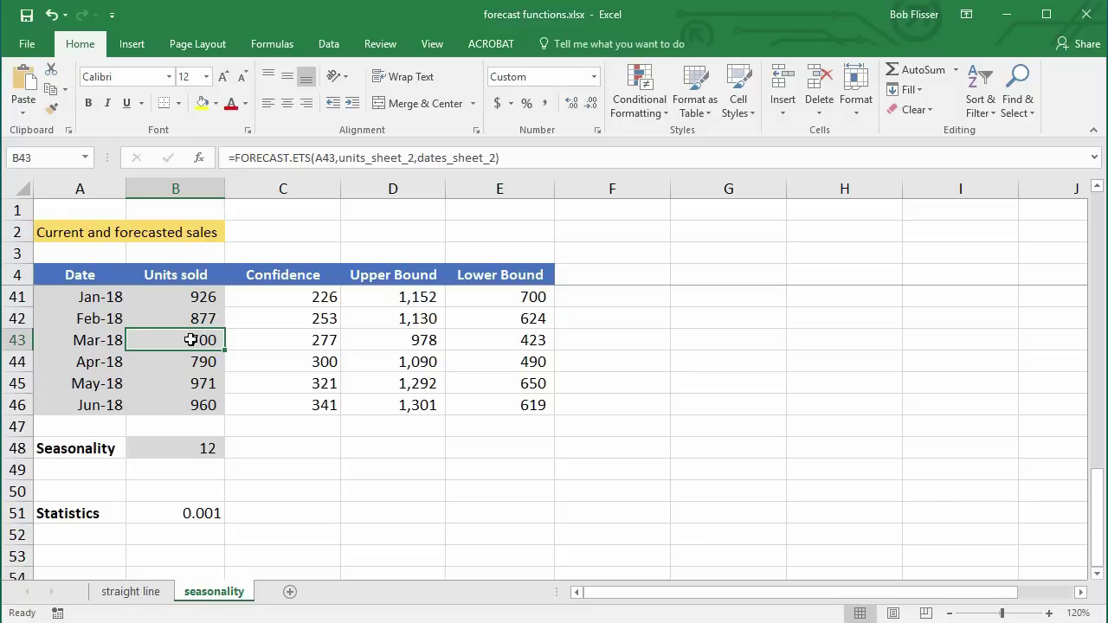
{"action": "key", "text": "ctrl+a"}
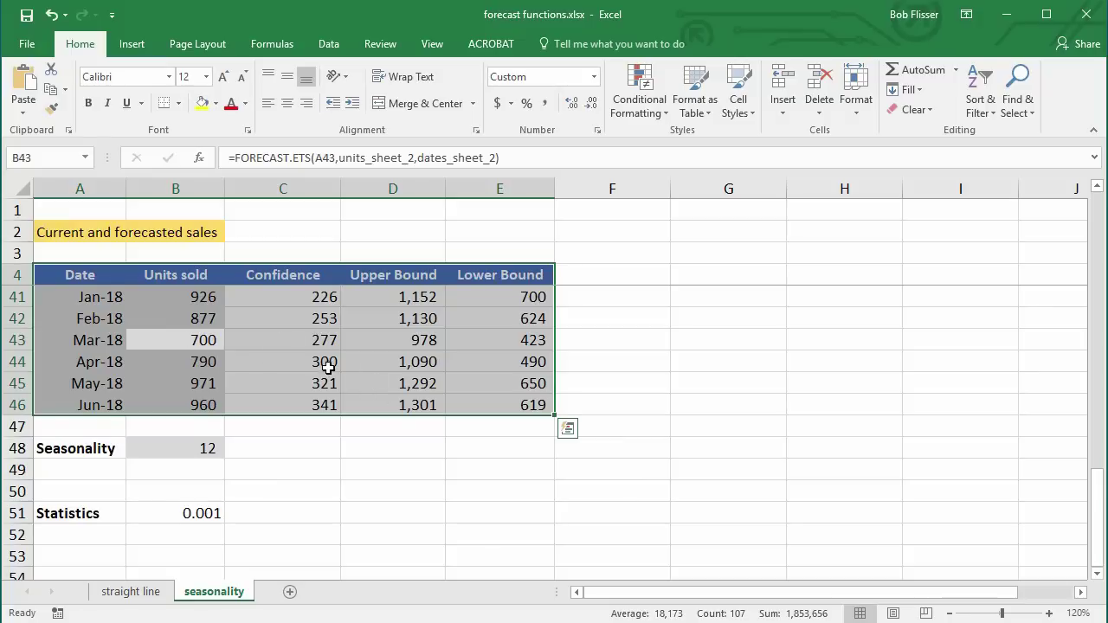
{"action": "scroll", "coordinate": [322, 363], "scroll_direction": "up", "scroll_amount": 3}
{"action": "scroll", "coordinate": [321, 363], "scroll_direction": "up", "scroll_amount": 9}
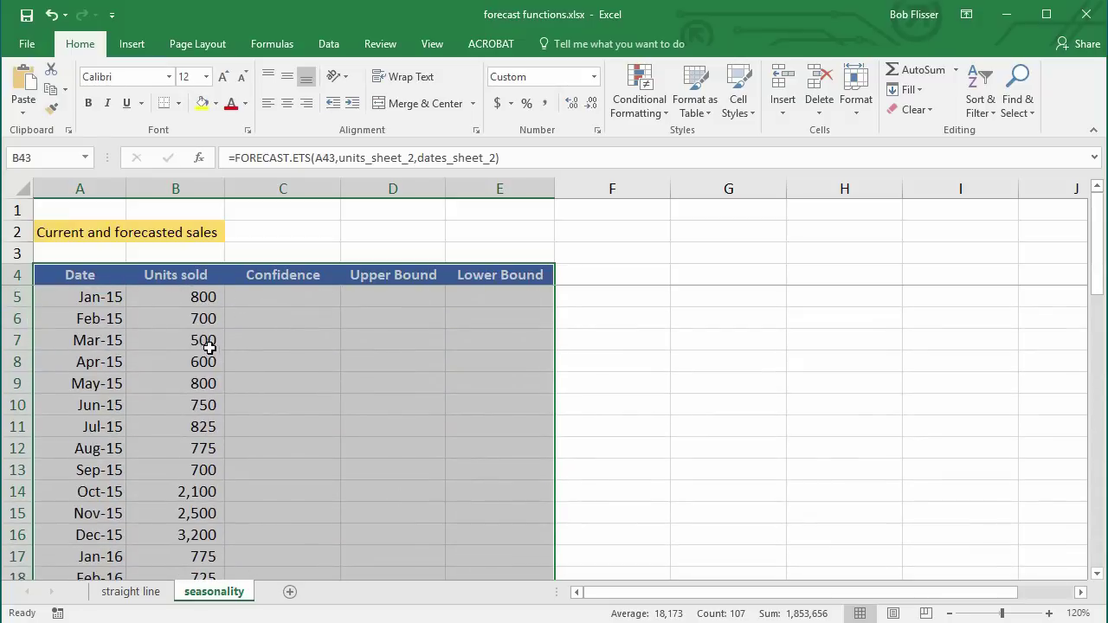
{"action": "scroll", "coordinate": [165, 370], "scroll_direction": "down", "scroll_amount": 11}
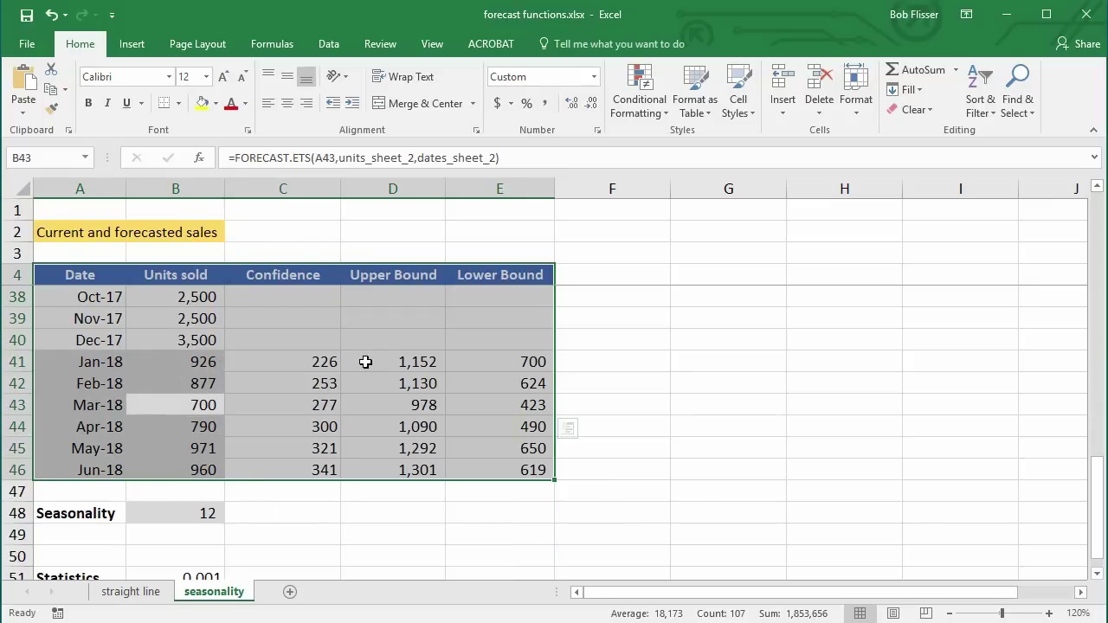
{"action": "scroll", "coordinate": [357, 364], "scroll_direction": "up", "scroll_amount": 2}
{"action": "scroll", "coordinate": [358, 365], "scroll_direction": "up", "scroll_amount": 5}
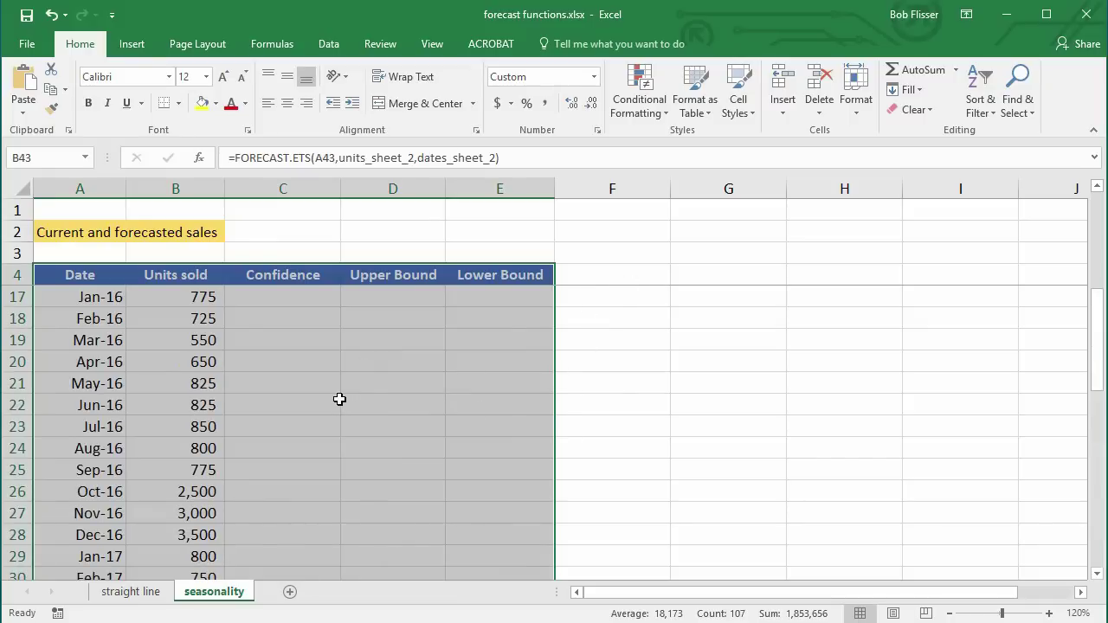
{"action": "left_click", "coordinate": [323, 40]}
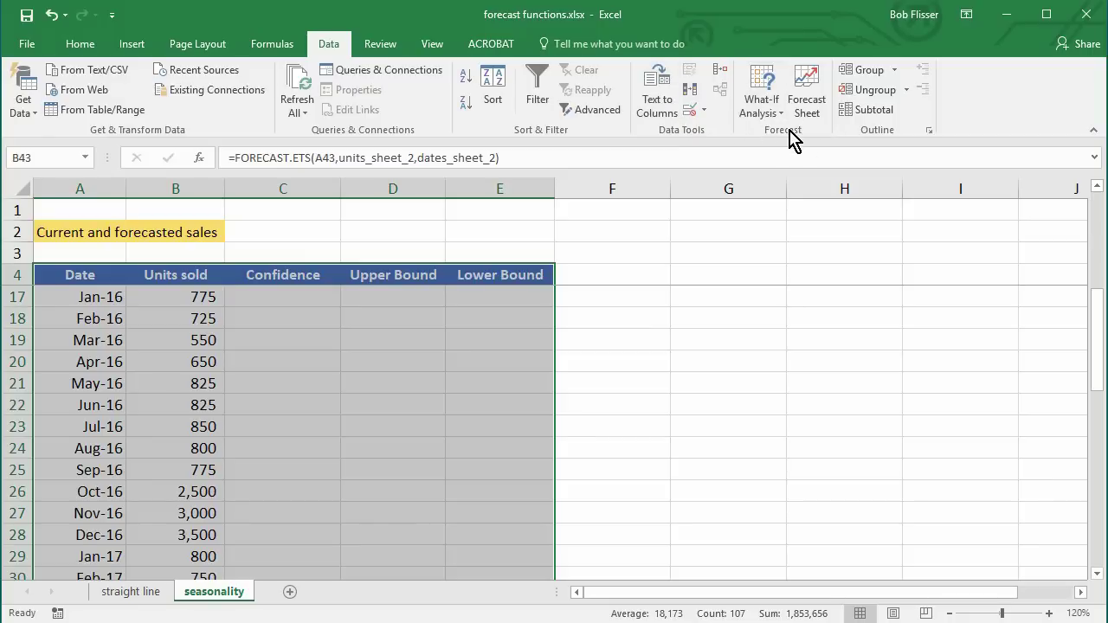
{"action": "left_click", "coordinate": [810, 88]}
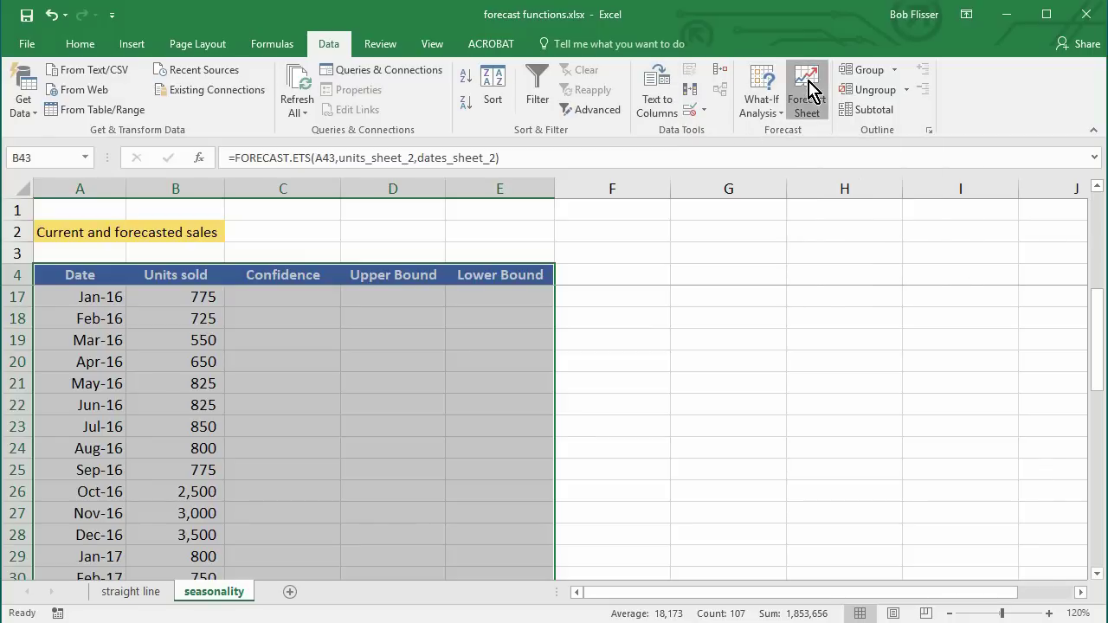
{"action": "left_click_drag", "start_coordinate": [732, 180], "coordinate": [563, 121]}
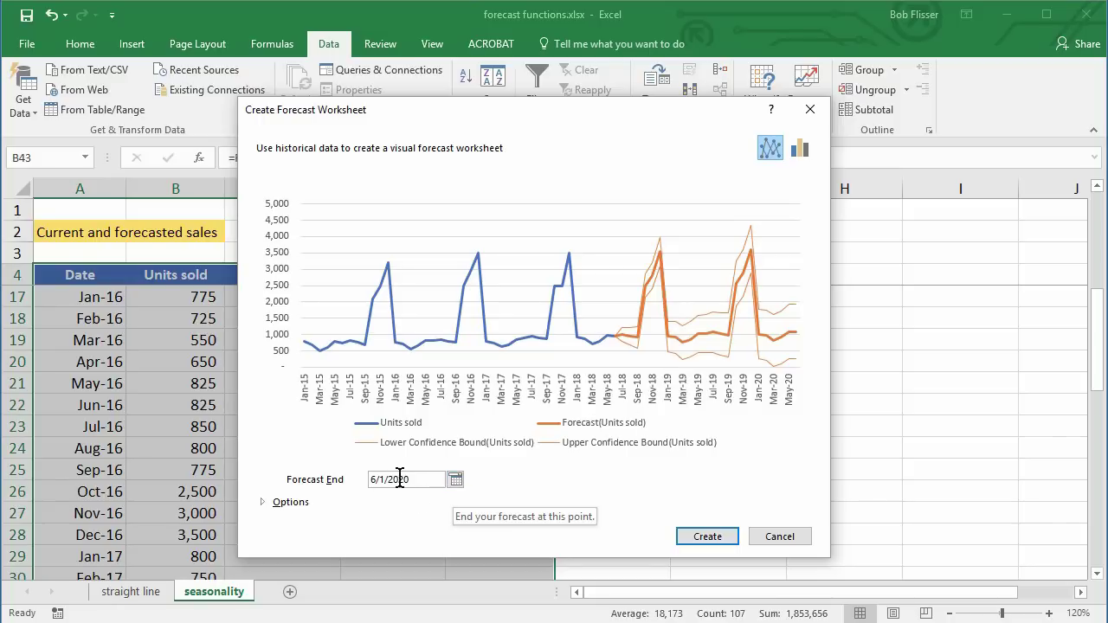
Step: Check the calendar for the Forecast End date and expand the forecast options to view all settings
{"action": "left_click", "coordinate": [456, 483]}
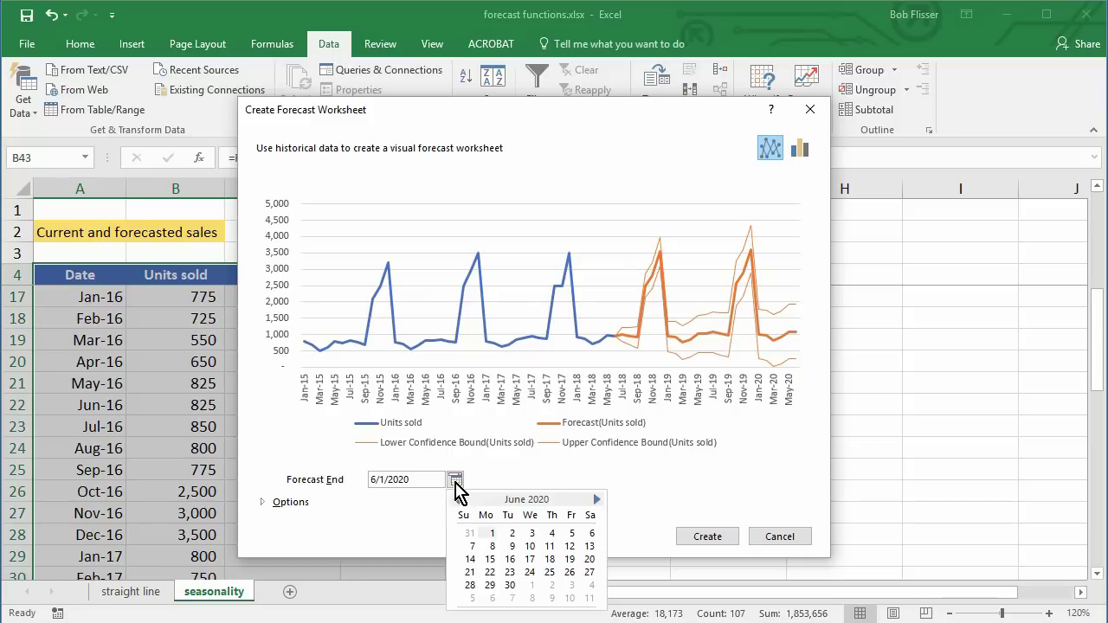
{"action": "left_click", "coordinate": [649, 472]}
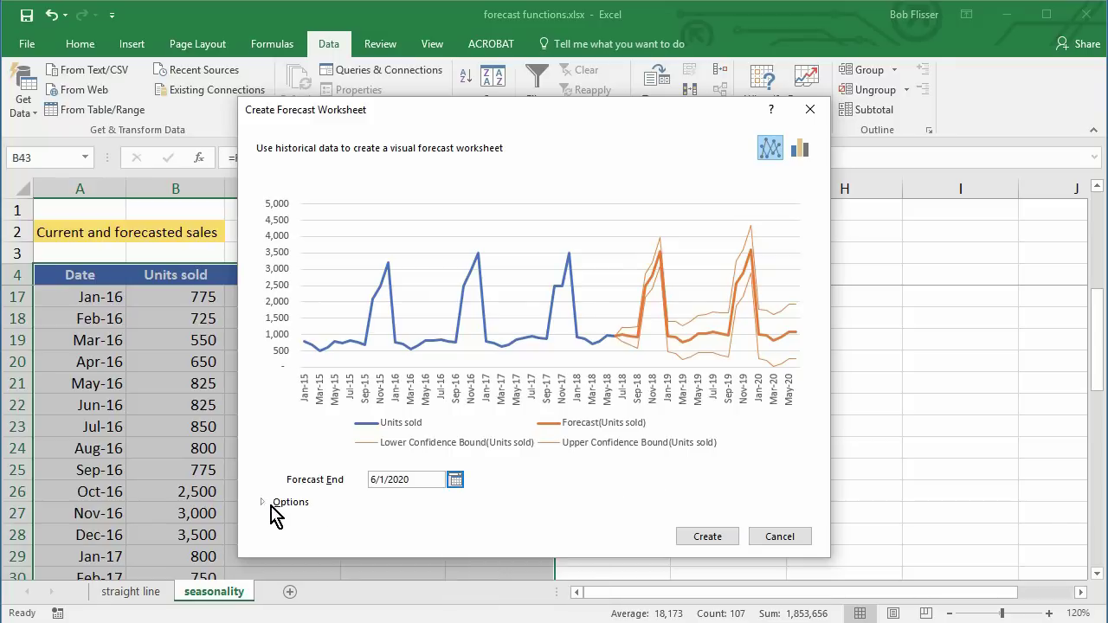
{"action": "left_click", "coordinate": [264, 504]}
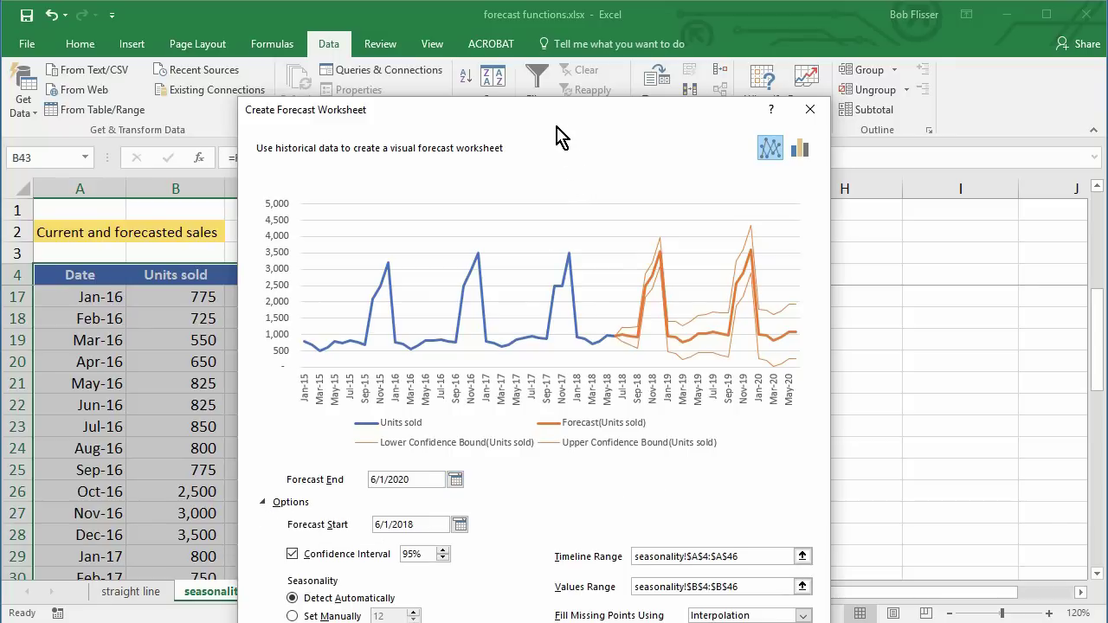
{"action": "left_click_drag", "start_coordinate": [550, 124], "coordinate": [564, 29]}
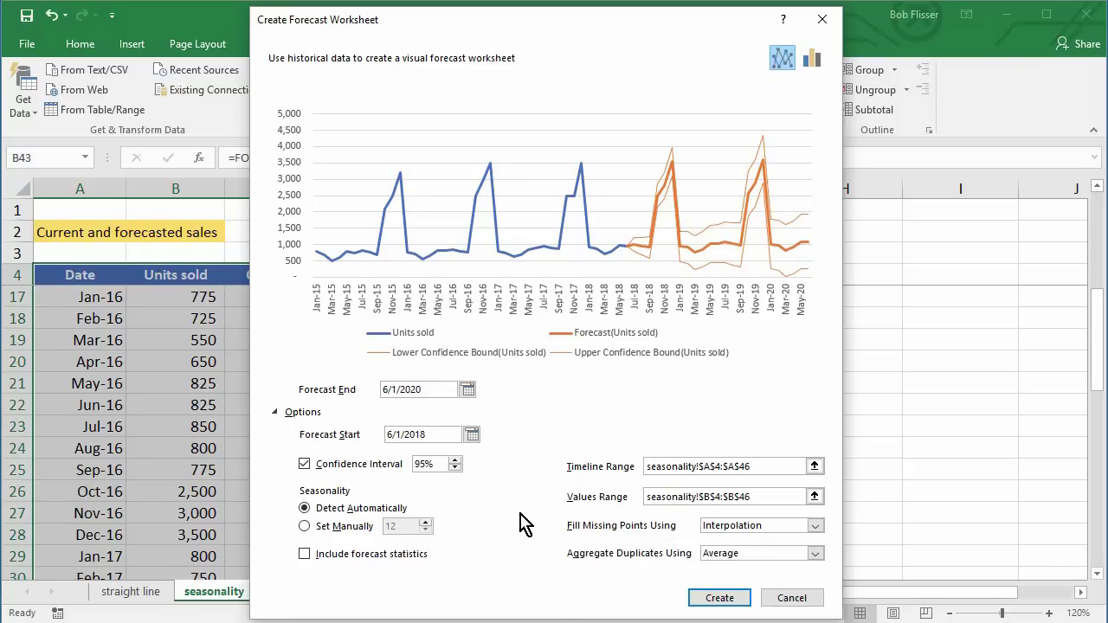
Step: Preview the forecast as a column chart, then create the forecast worksheet with a line chart
{"action": "left_click", "coordinate": [814, 61]}
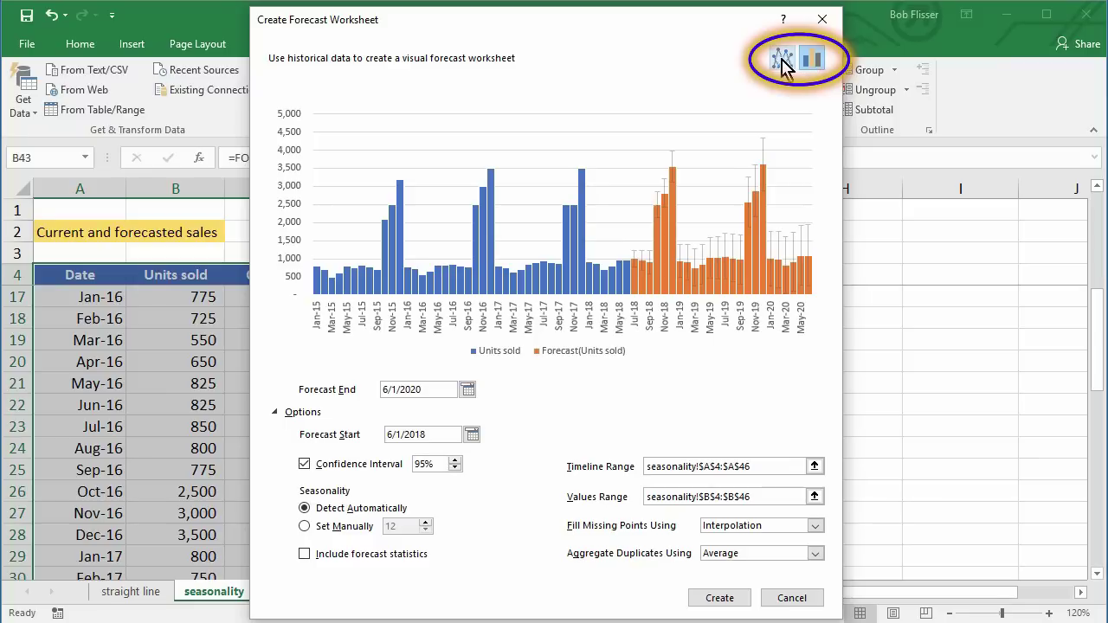
{"action": "left_click", "coordinate": [780, 59]}
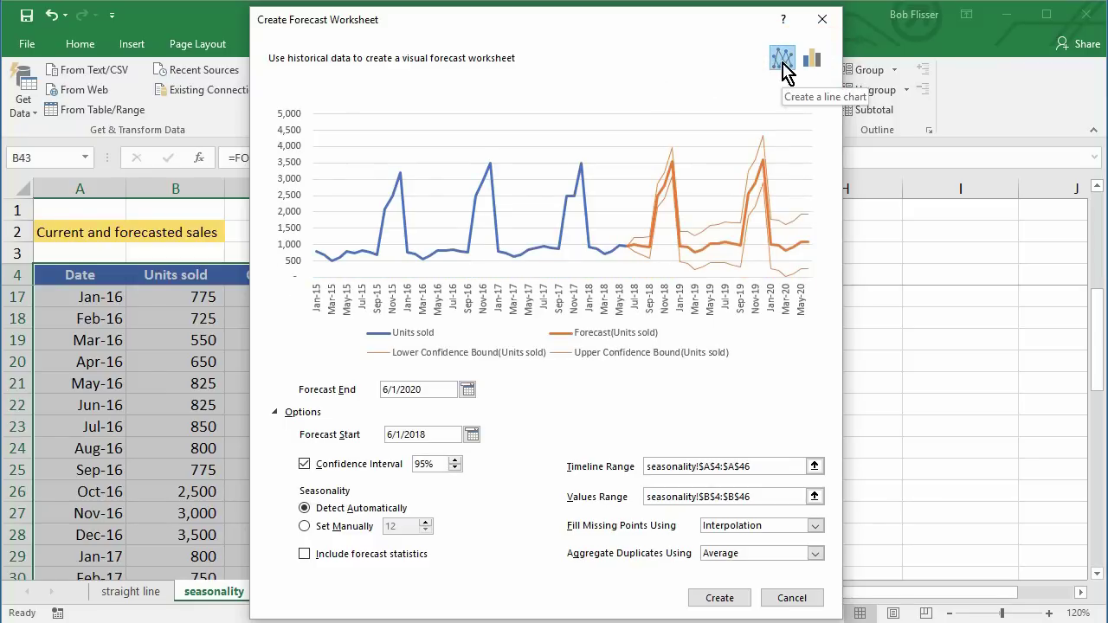
{"action": "left_click", "coordinate": [719, 598]}
Step: Move the forecast chart up over the forecast columns and enlarge it to about 8.64 by 4.11 inches
{"action": "left_click", "coordinate": [653, 292]}
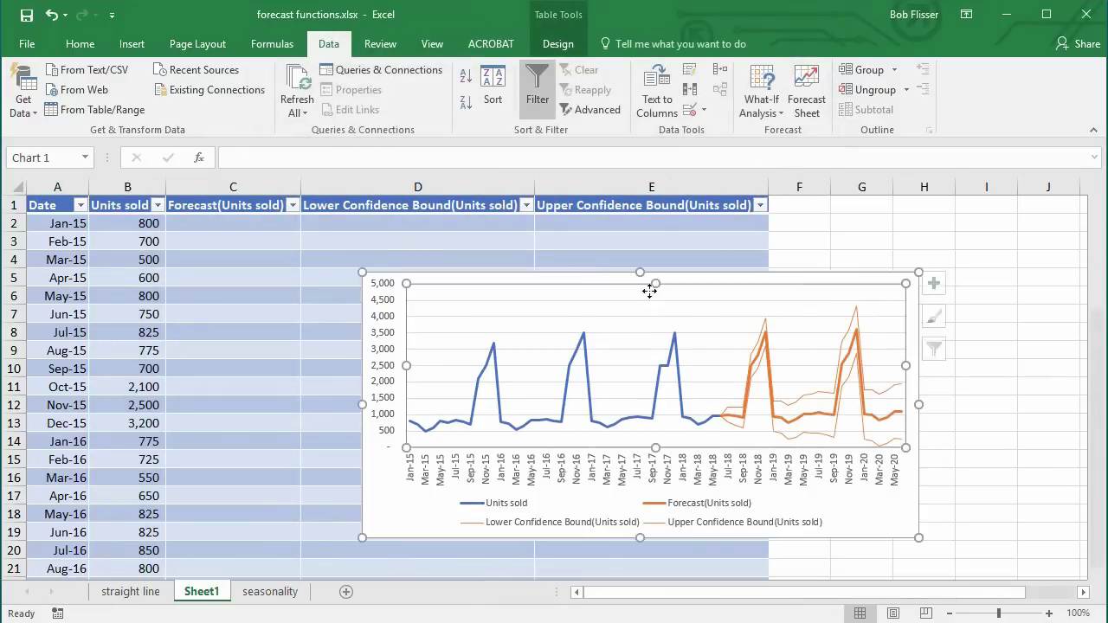
{"action": "left_click", "coordinate": [559, 265]}
{"action": "left_click", "coordinate": [603, 292]}
{"action": "left_click_drag", "start_coordinate": [915, 534], "coordinate": [949, 560]}
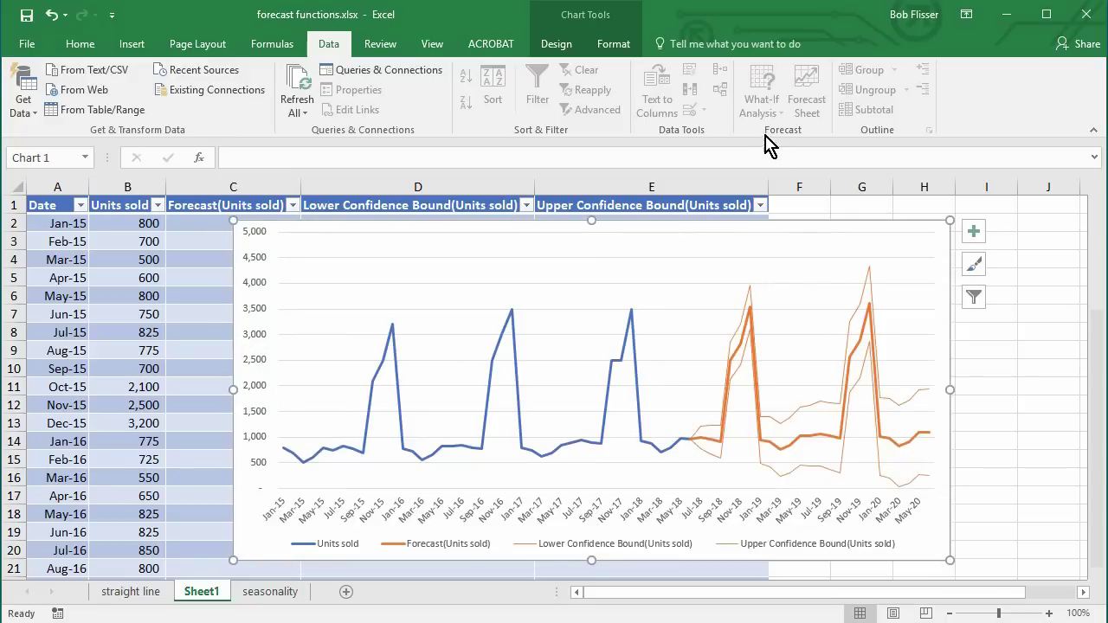
Step: Look over the chart's design and formatting tools and the filter options of the Units sold column
{"action": "left_click", "coordinate": [557, 54]}
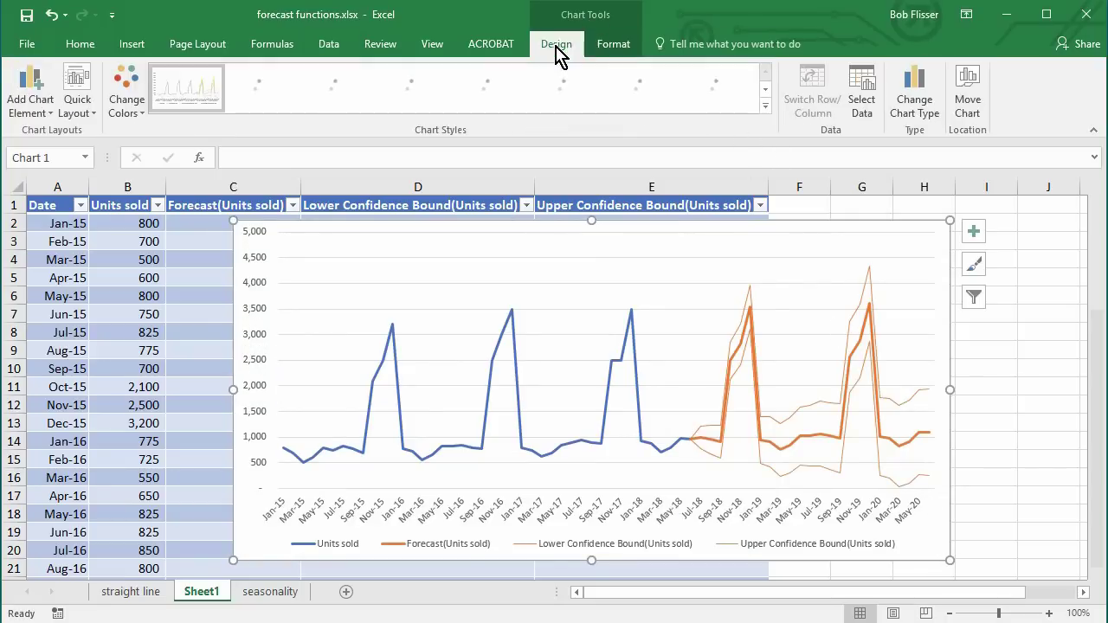
{"action": "left_click", "coordinate": [612, 50]}
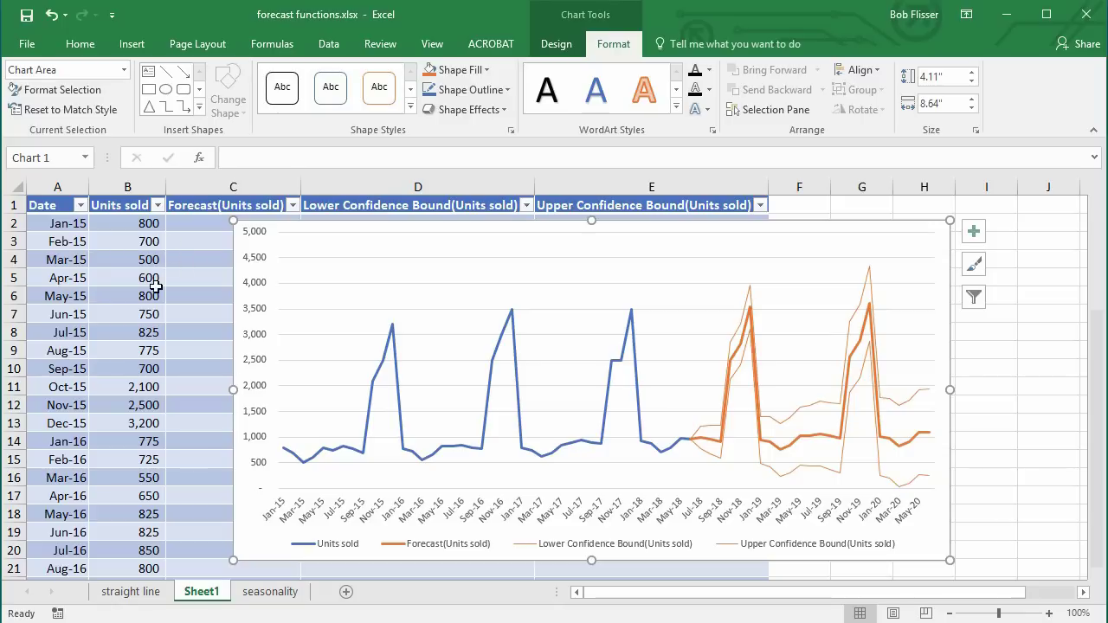
{"action": "left_click", "coordinate": [158, 205]}
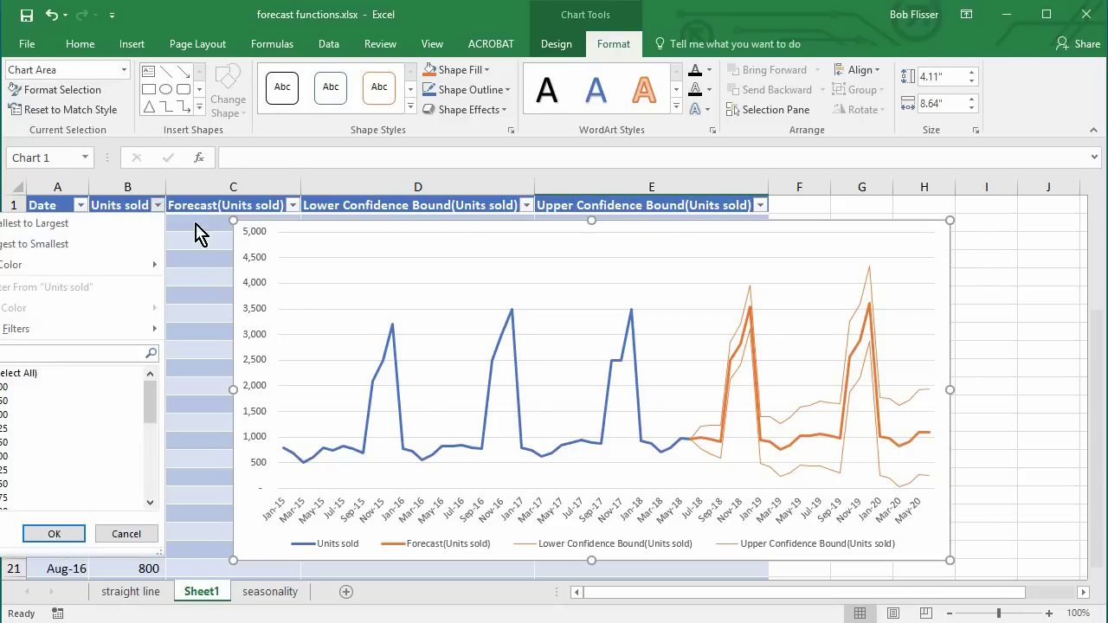
{"action": "left_click", "coordinate": [297, 245]}
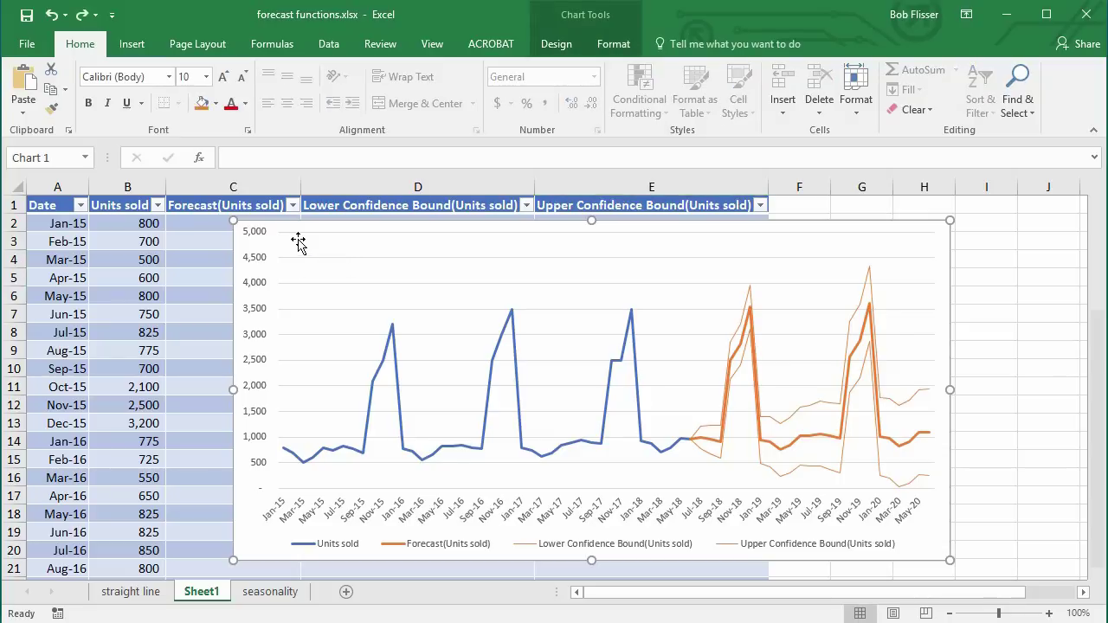
Step: Undo the forecast table and chart on Sheet1 and return to the seasonality sheet
{"action": "key", "text": "ctrl+z"}
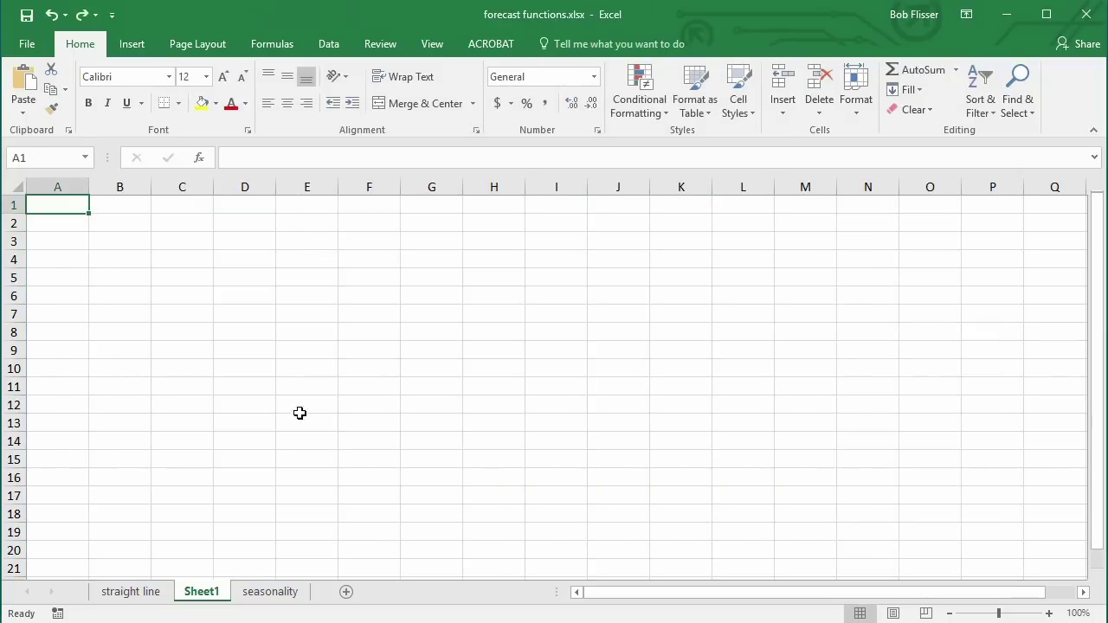
{"action": "key", "text": "ctrl+Page_Down"}
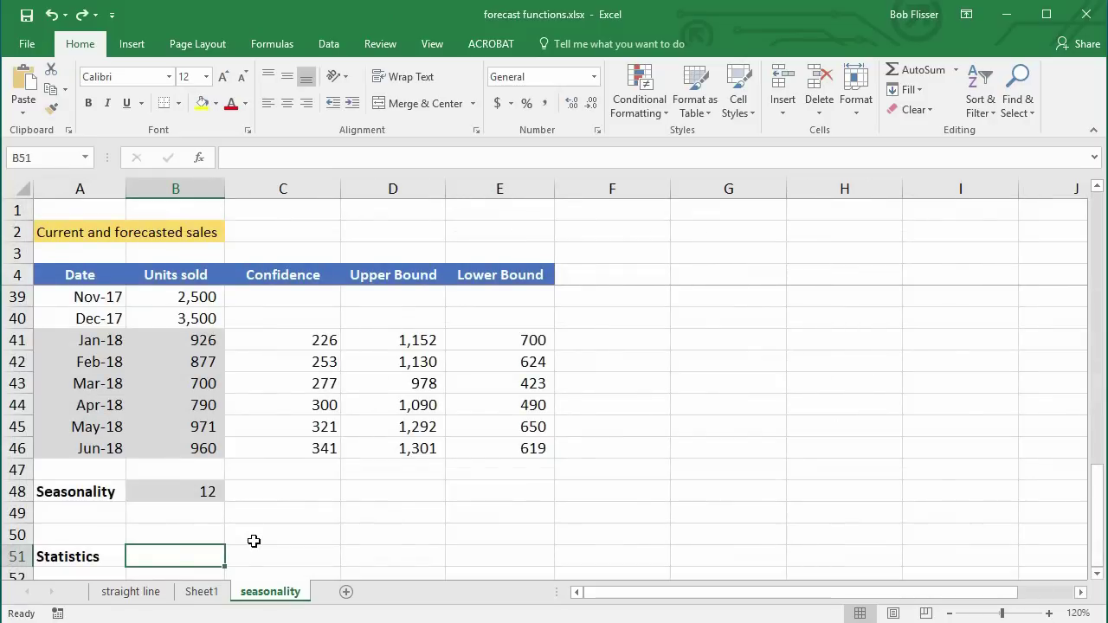
Step: Insert a basic 2-D line chart from the whole current and forecasted sales table on the seasonality sheet
{"action": "left_click", "coordinate": [159, 382]}
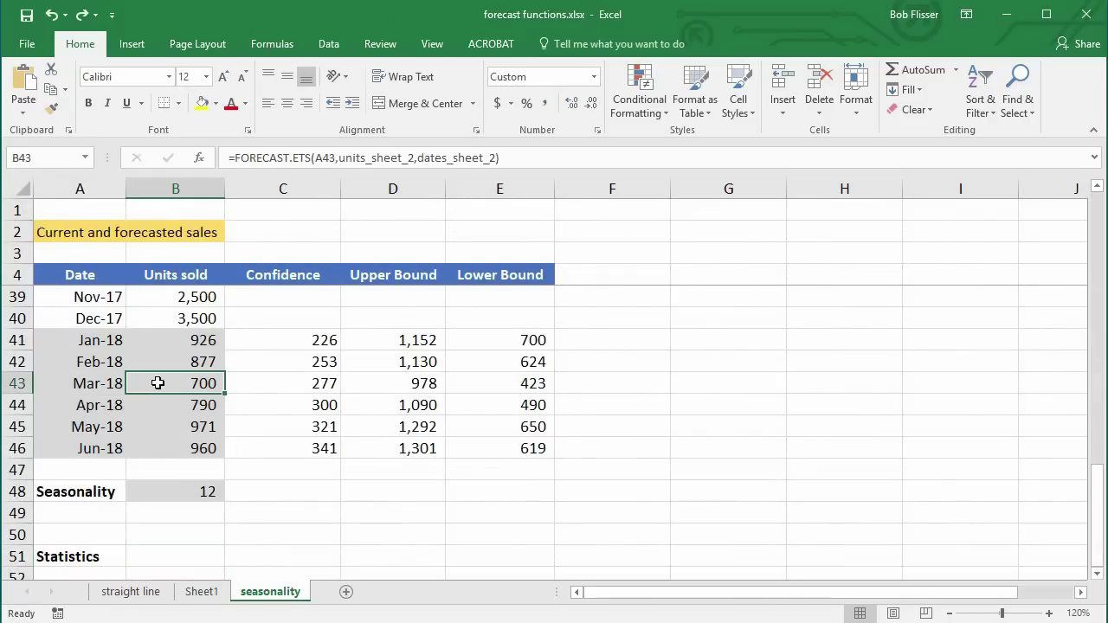
{"action": "key", "text": "ctrl+a"}
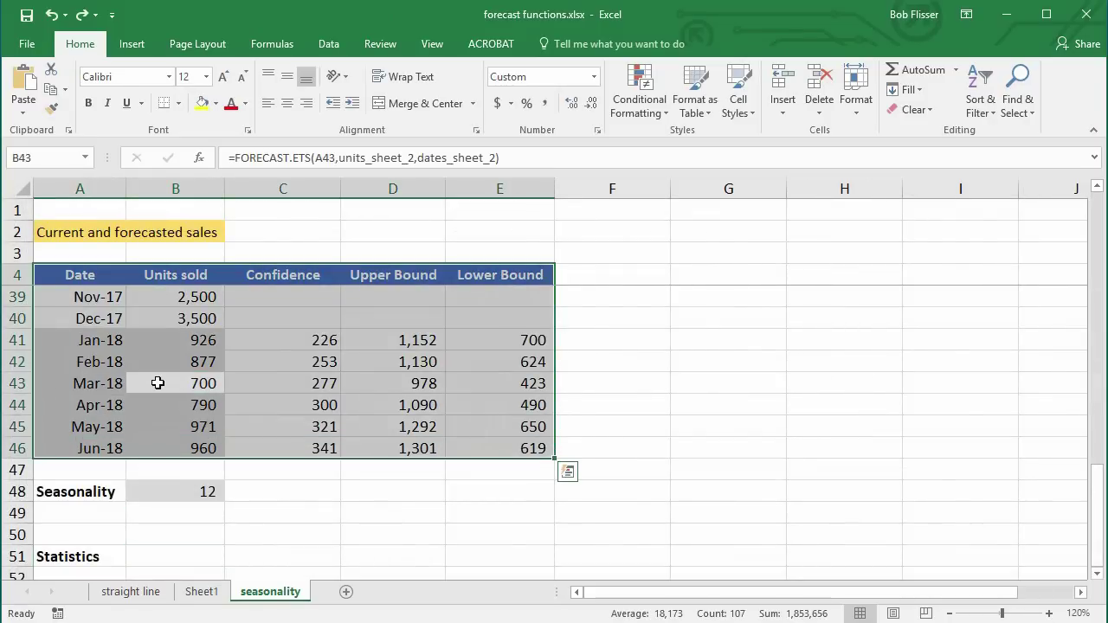
{"action": "left_click", "coordinate": [139, 47]}
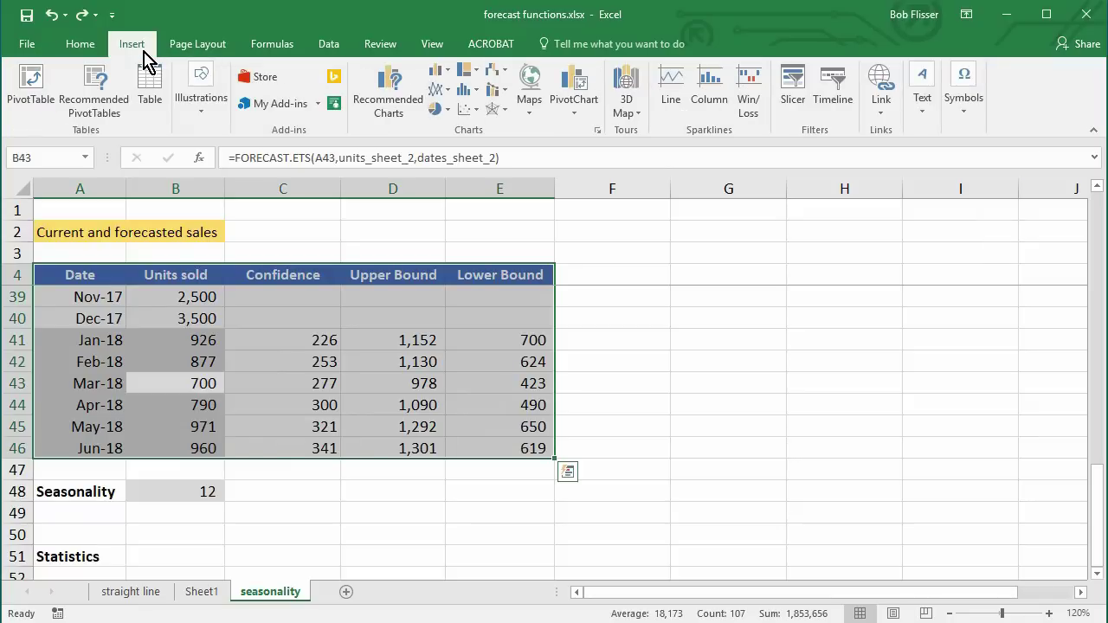
{"action": "left_click", "coordinate": [449, 90]}
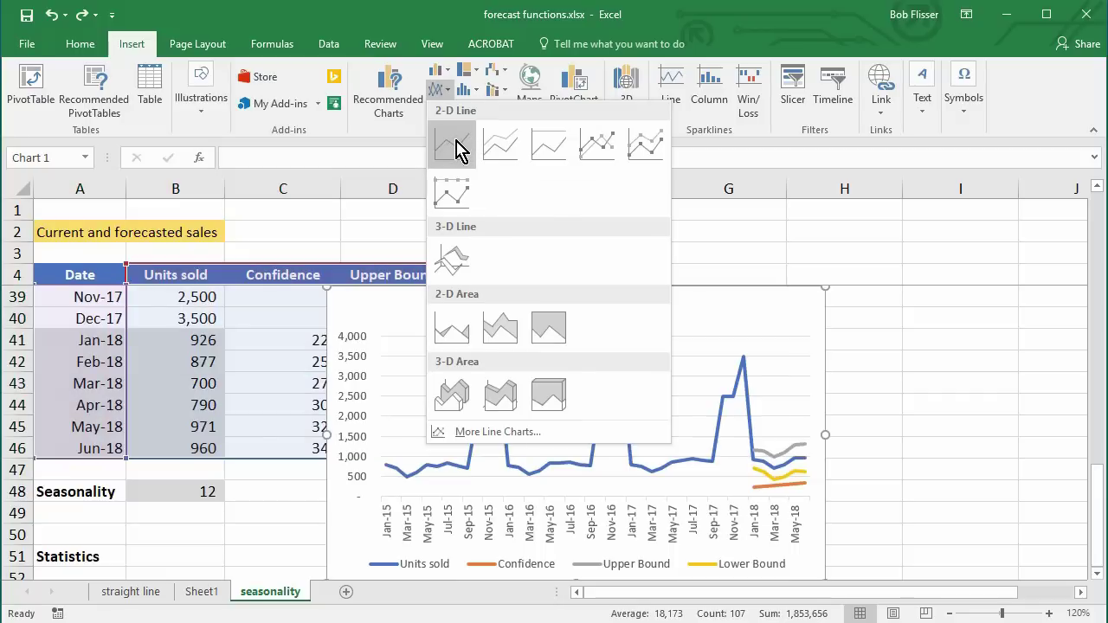
{"action": "left_click", "coordinate": [456, 143]}
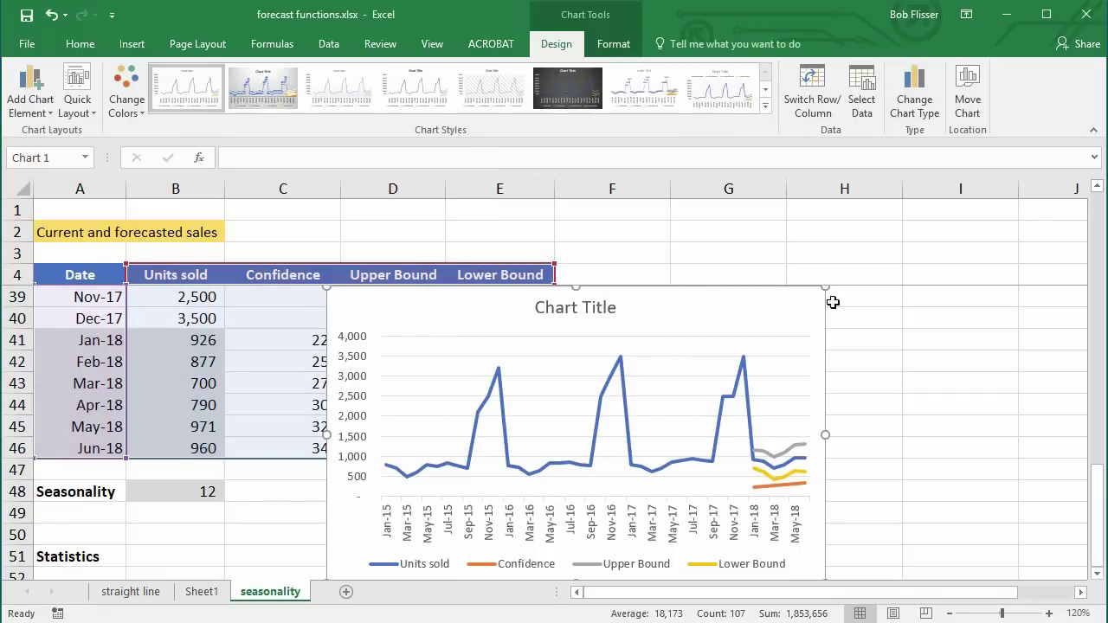
Step: Widen the line chart on both sides and move it down beside the Seasonality and Statistics rows
{"action": "left_click_drag", "start_coordinate": [823, 436], "coordinate": [946, 453]}
{"action": "left_click_drag", "start_coordinate": [328, 432], "coordinate": [271, 433]}
{"action": "scroll", "coordinate": [1047, 490], "scroll_direction": "down", "scroll_amount": 2}
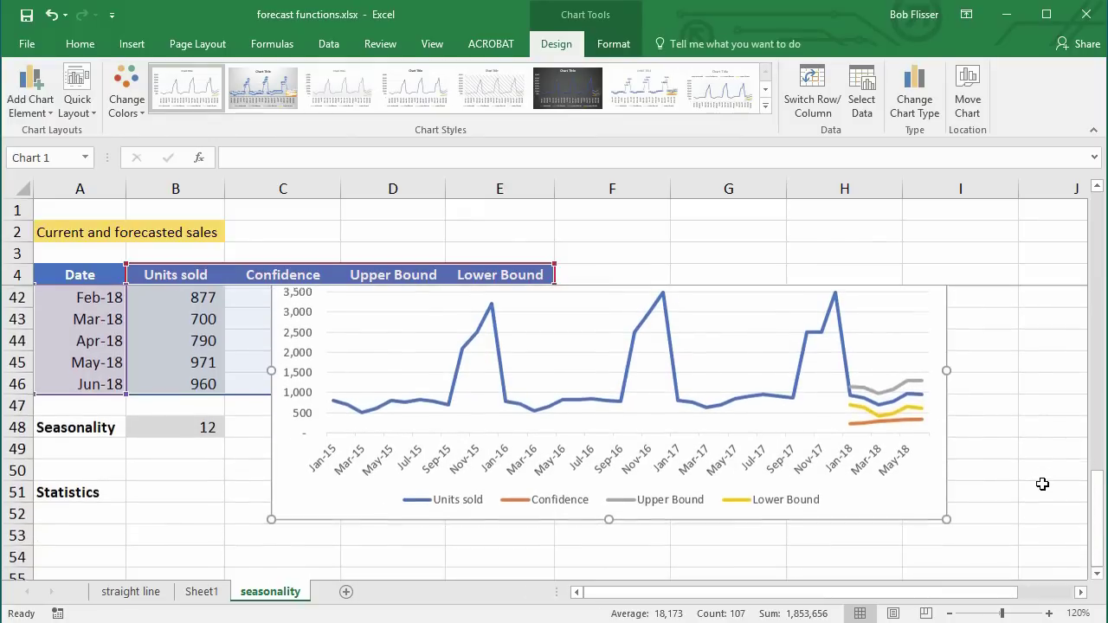
{"action": "left_click_drag", "start_coordinate": [941, 366], "coordinate": [891, 468]}
{"action": "left_click_drag", "start_coordinate": [890, 467], "coordinate": [905, 465]}
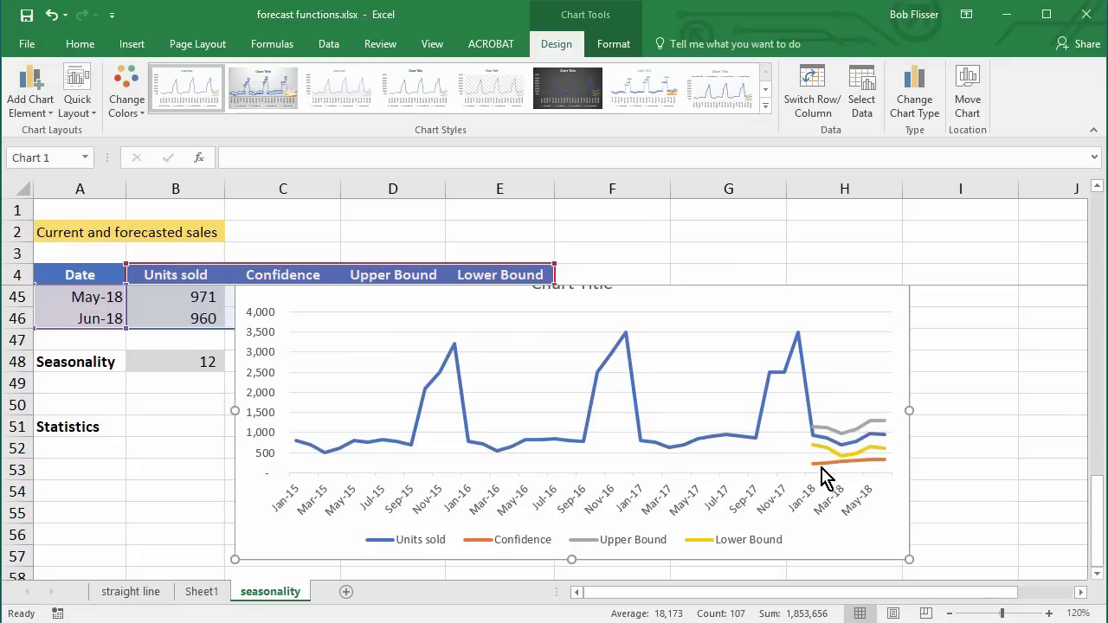
Step: Delete the Confidence series from the line chart
{"action": "mouse_move", "coordinate": [837, 474]}
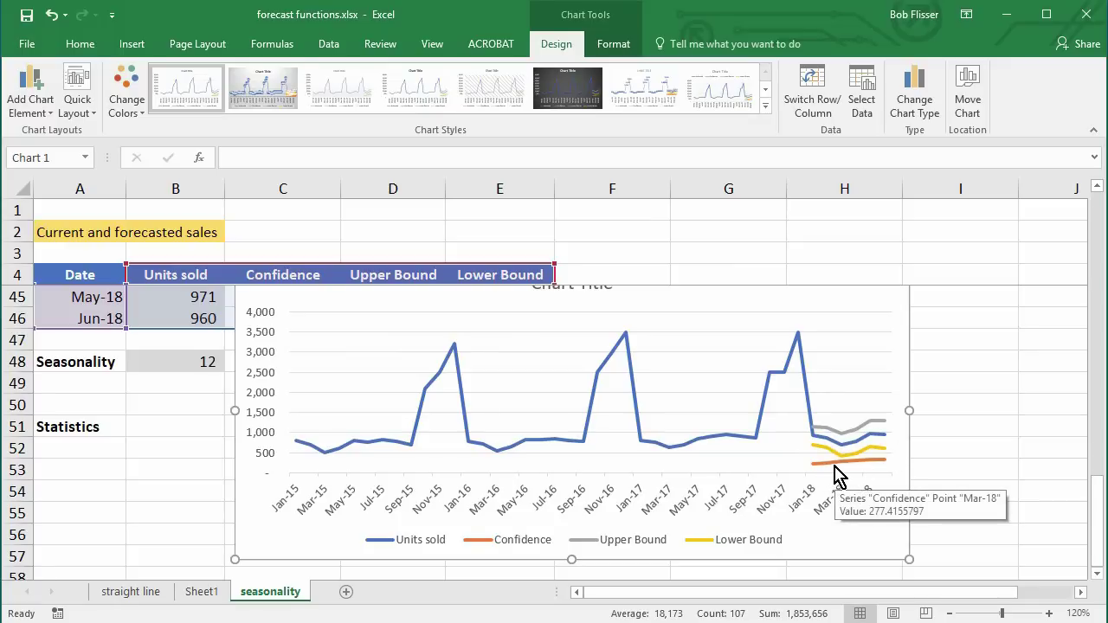
{"action": "left_click", "coordinate": [836, 473]}
{"action": "key", "text": "Delete"}
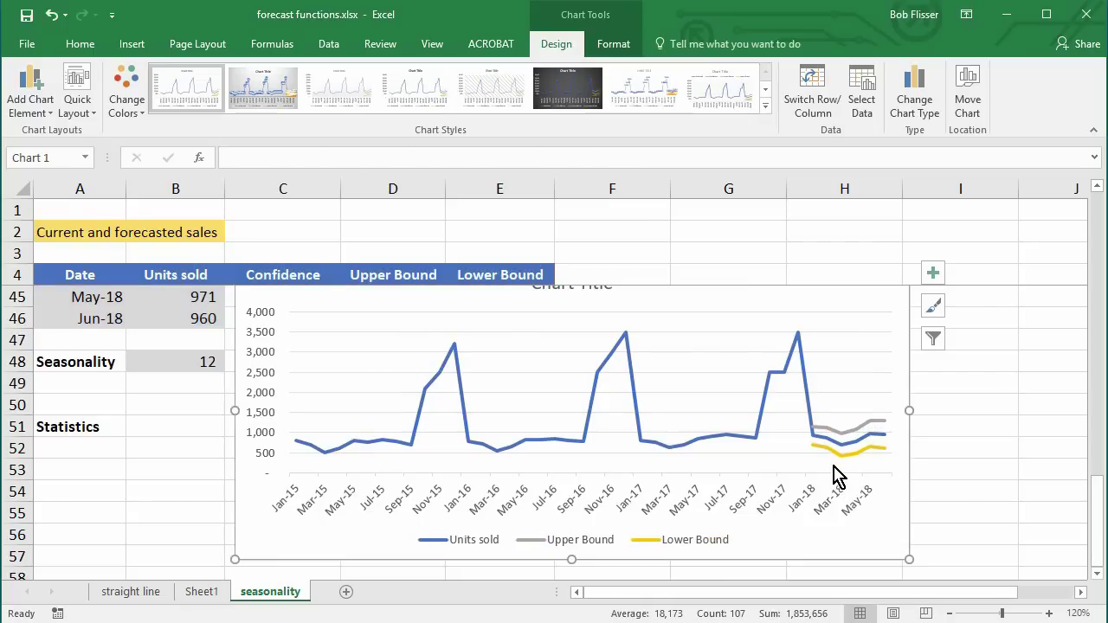